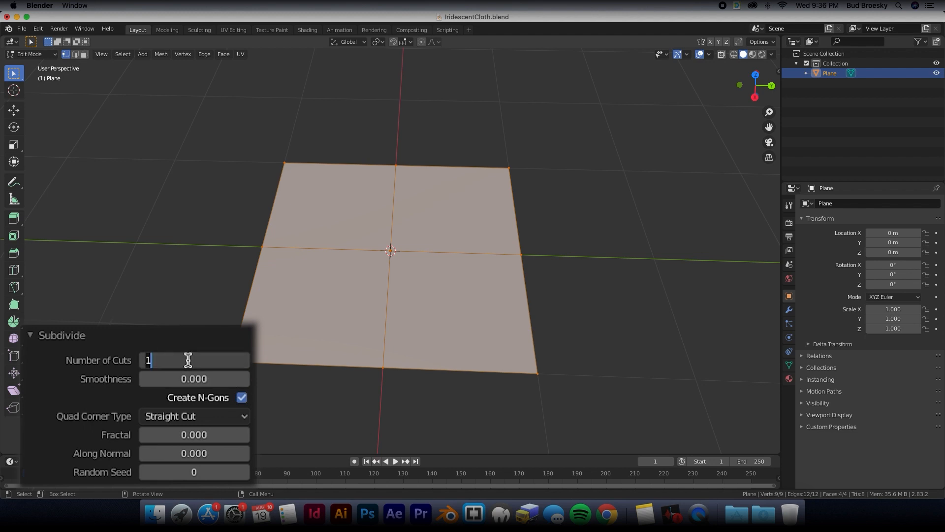
Step: Subdivide the plane with 40 cuts and return to Object Mode
{"action": "type", "text": "40"}
{"action": "key", "text": "Return"}
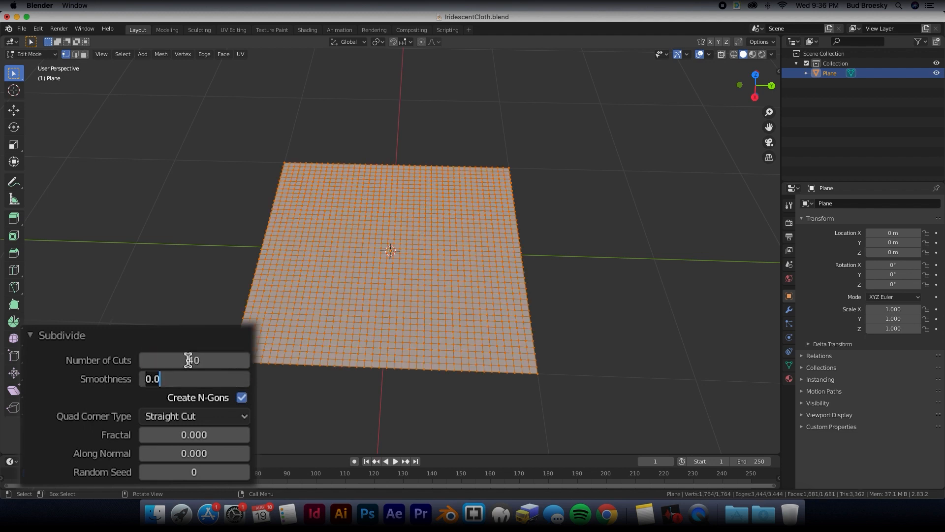
{"action": "left_click", "coordinate": [44, 367]}
{"action": "scroll", "coordinate": [423, 244], "scroll_direction": "up", "scroll_amount": 3}
{"action": "key", "text": "Tab"}
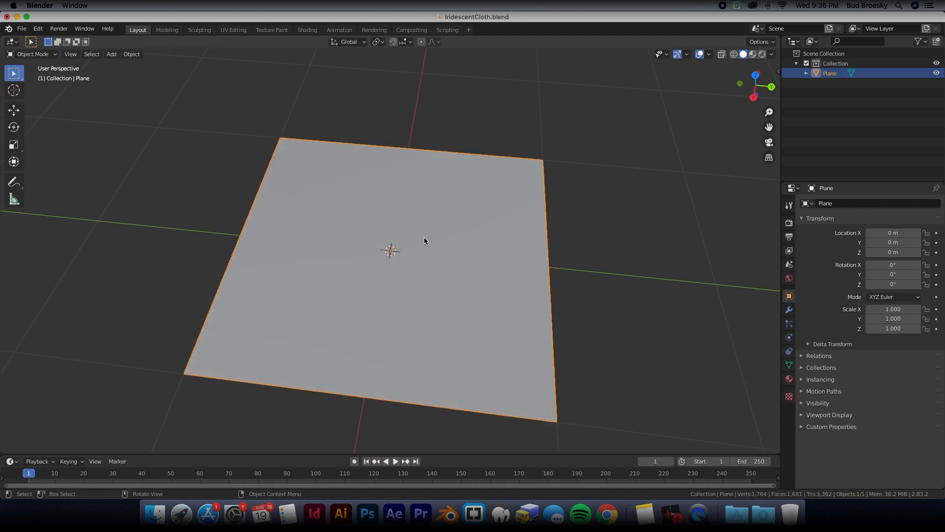
Step: Add a Displace modifier to the plane and set its strength to 0.1
{"action": "left_click", "coordinate": [789, 310]}
{"action": "left_click", "coordinate": [828, 204]}
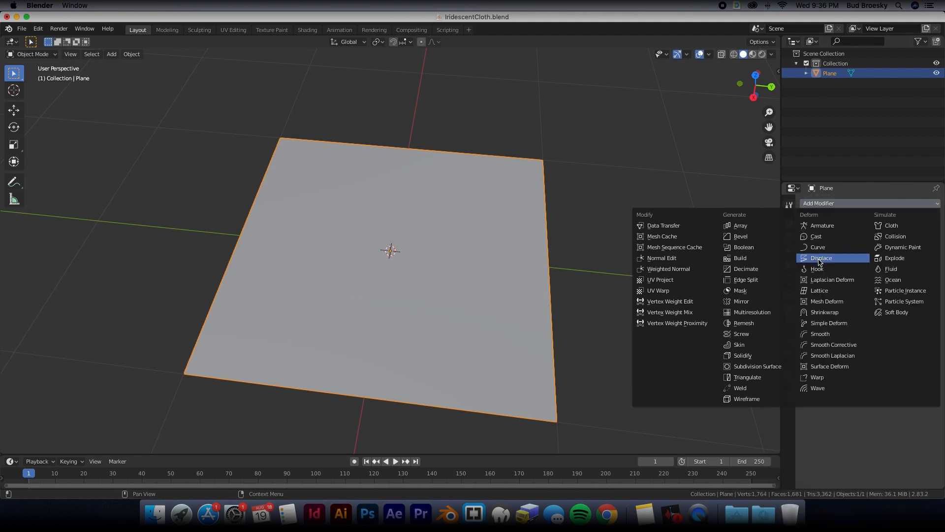
{"action": "left_click", "coordinate": [825, 259]}
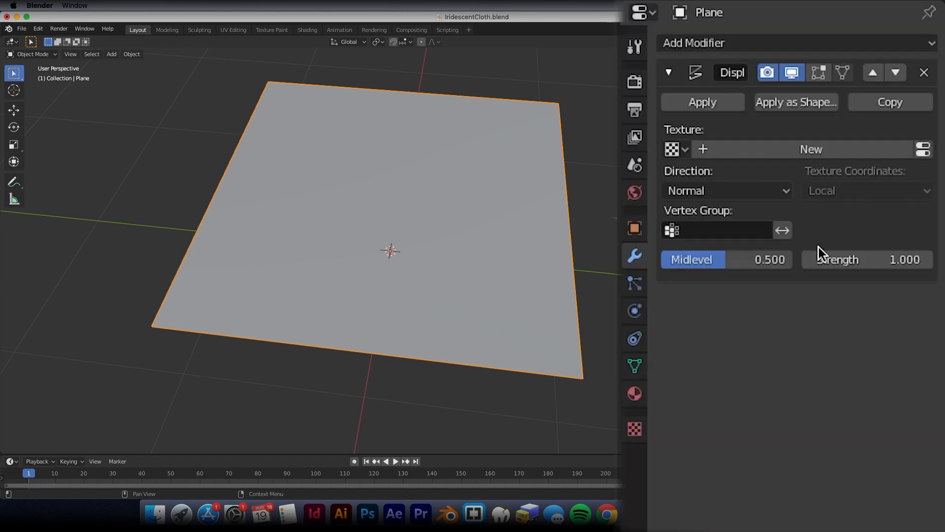
{"action": "left_click", "coordinate": [867, 261]}
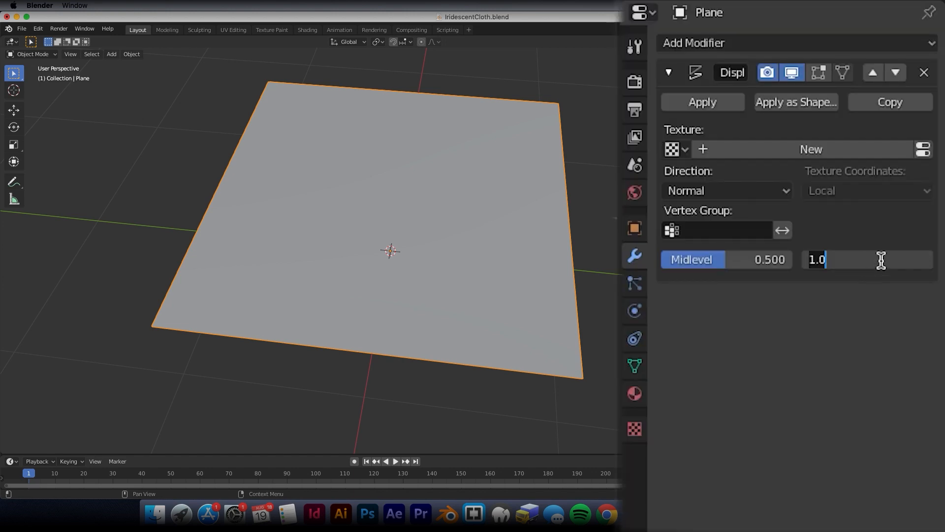
{"action": "key", "text": "BackSpace"}
{"action": "type", "text": "0.1"}
{"action": "key", "text": "Return"}
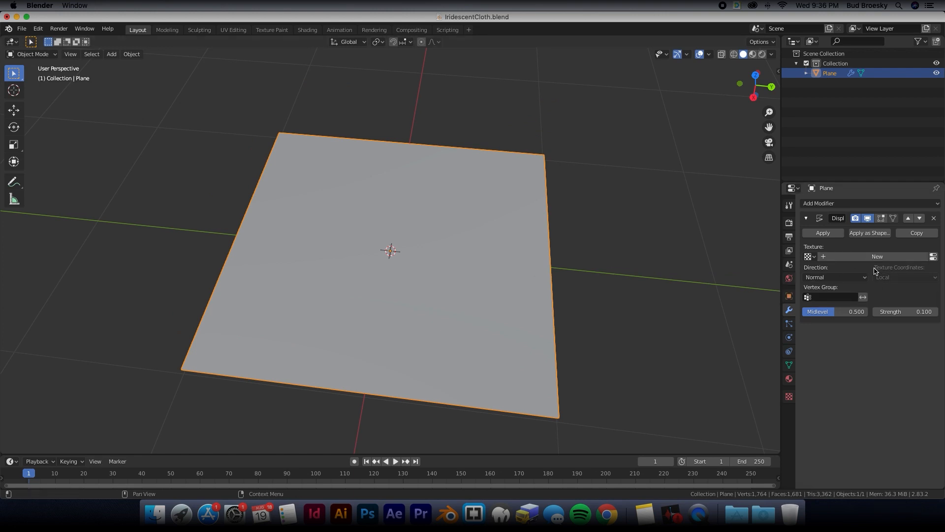
Step: Create a new texture for the Displace modifier and set its type to Marble
{"action": "left_click", "coordinate": [865, 258]}
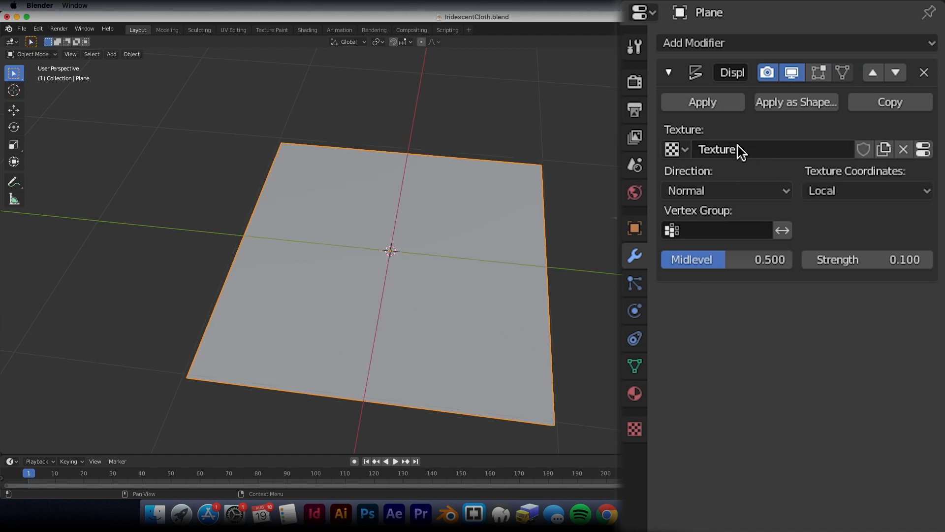
{"action": "left_click", "coordinate": [924, 150]}
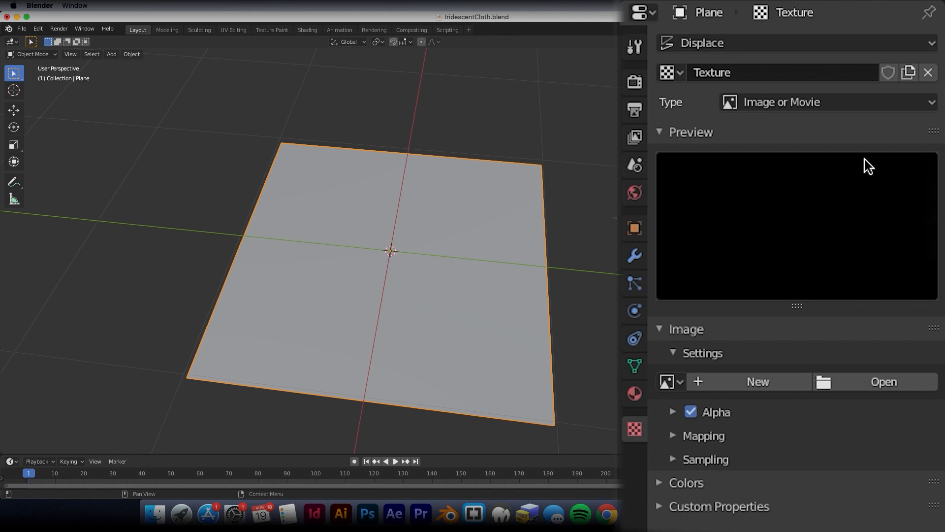
{"action": "left_click", "coordinate": [811, 103]}
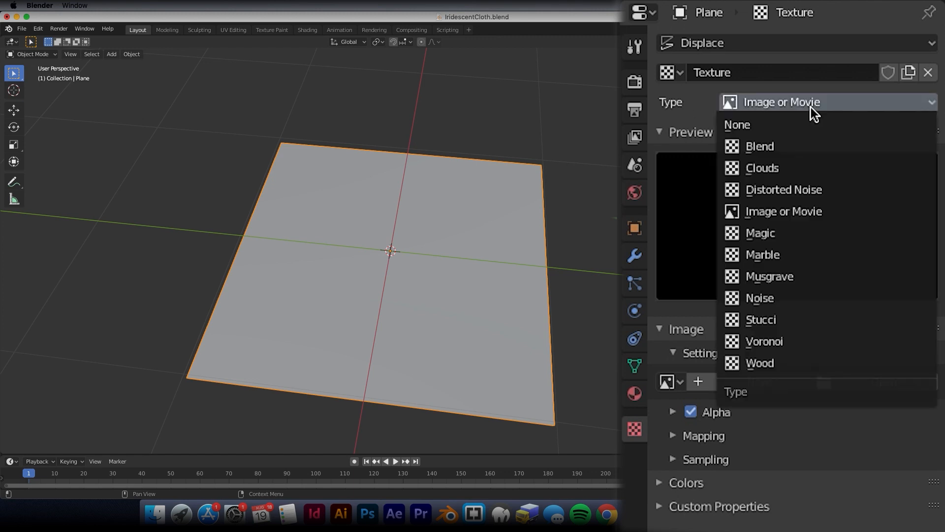
{"action": "left_click", "coordinate": [786, 257]}
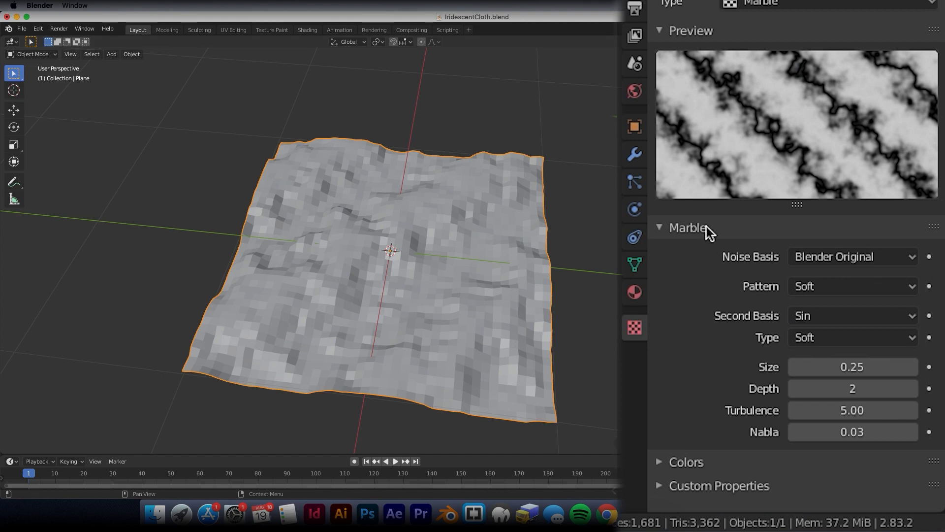
Step: Set the marble texture's size to 1.23, depth to 0 and turbulence to 48.30
{"action": "left_click_drag", "start_coordinate": [831, 374], "coordinate": [907, 374]}
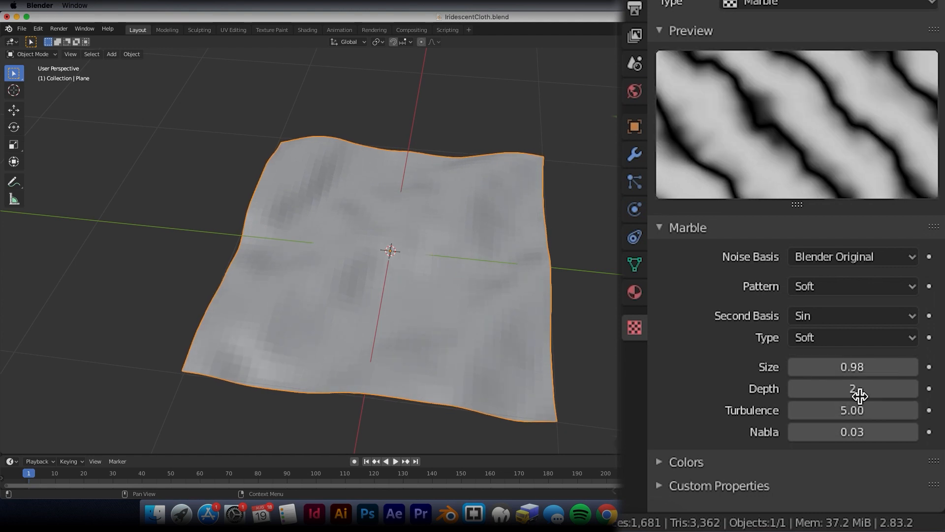
{"action": "left_click_drag", "start_coordinate": [854, 389], "coordinate": [940, 410]}
{"action": "left_click_drag", "start_coordinate": [823, 367], "coordinate": [843, 367]}
{"action": "left_click_drag", "start_coordinate": [821, 410], "coordinate": [901, 410]}
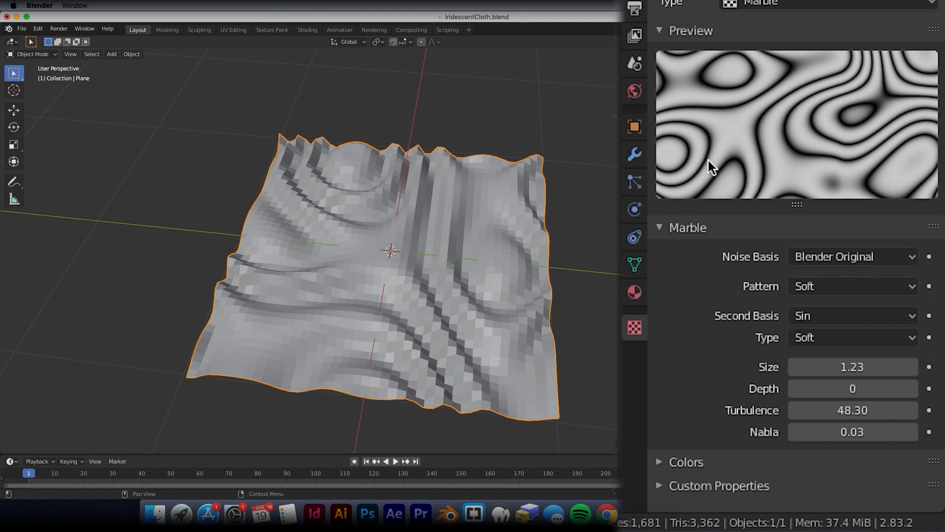
Step: Add a Subdivision Surface modifier to the plane with render and viewport subdivisions both set to 4
{"action": "middle_click_drag", "start_coordinate": [494, 282], "coordinate": [440, 236]}
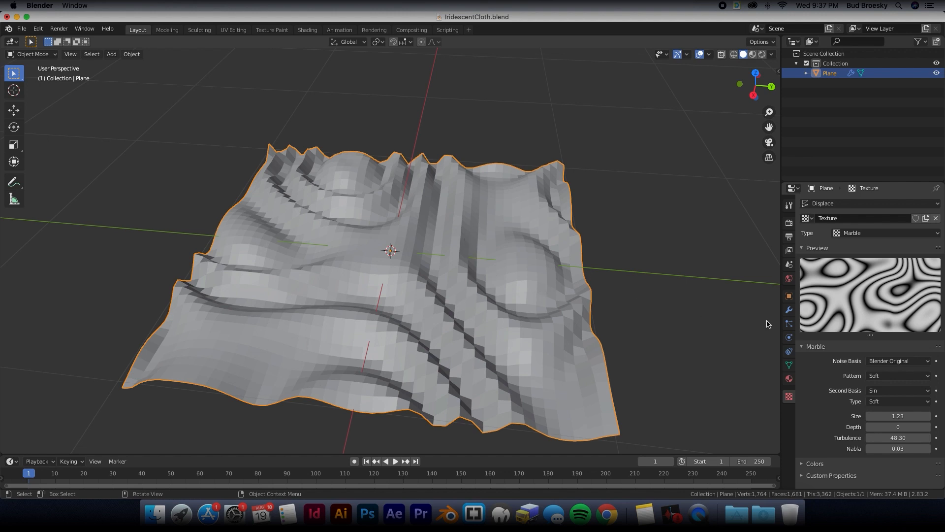
{"action": "left_click", "coordinate": [790, 310]}
{"action": "left_click", "coordinate": [713, 48]}
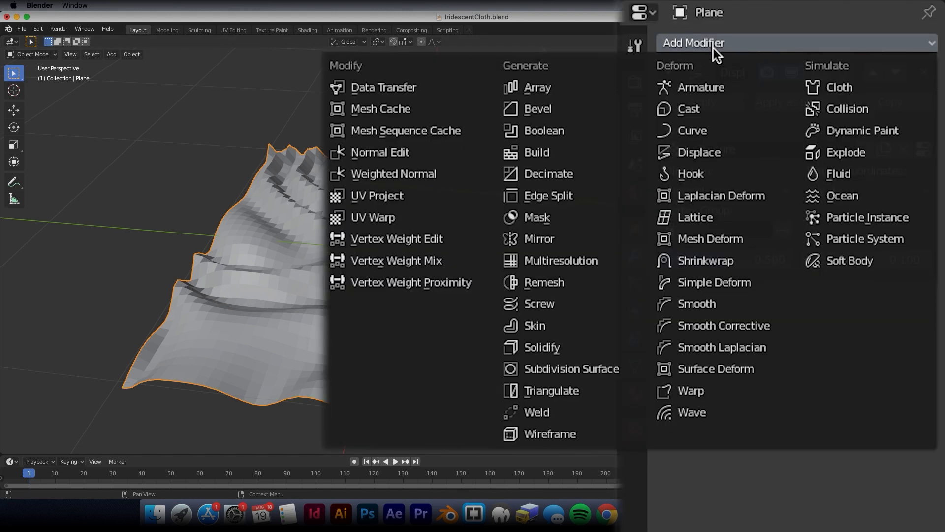
{"action": "left_click", "coordinate": [563, 369]}
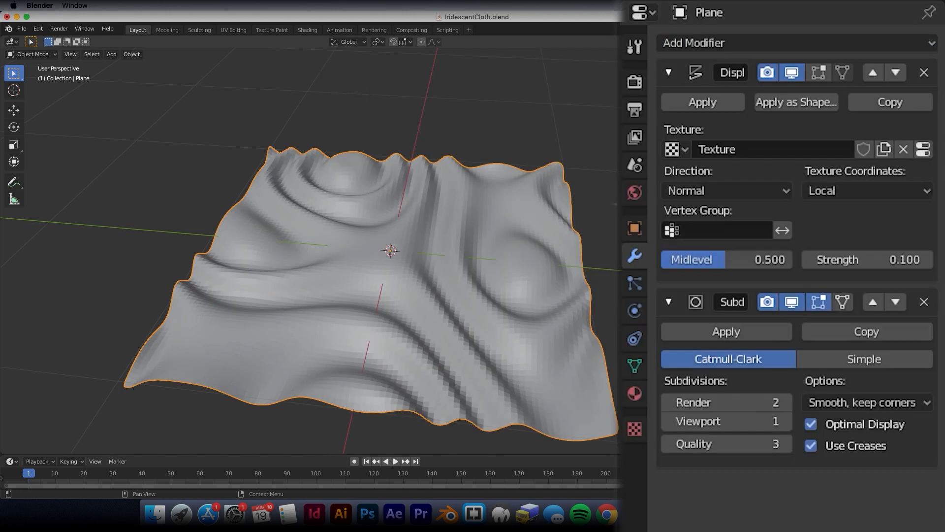
{"action": "left_click", "coordinate": [785, 422]}
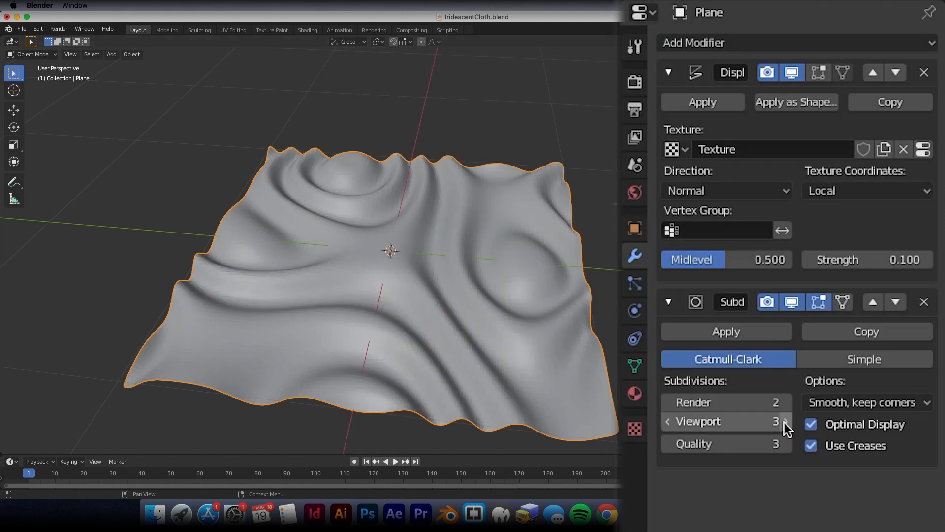
{"action": "left_click", "coordinate": [785, 402]}
{"action": "left_click", "coordinate": [787, 422]}
{"action": "left_click", "coordinate": [788, 403]}
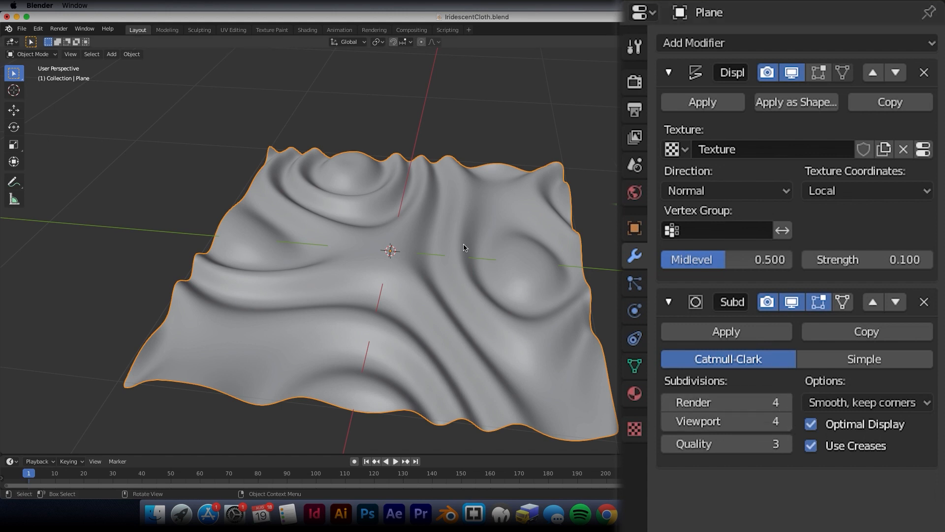
Step: Create a new material on the displaced plane
{"action": "middle_click_drag", "start_coordinate": [498, 228], "coordinate": [426, 306]}
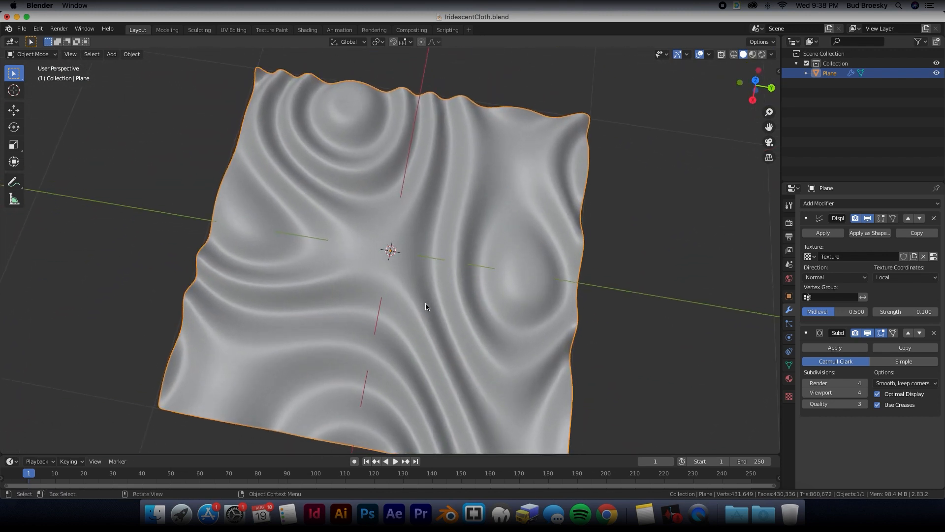
{"action": "scroll", "coordinate": [430, 291], "scroll_direction": "down", "scroll_amount": 2}
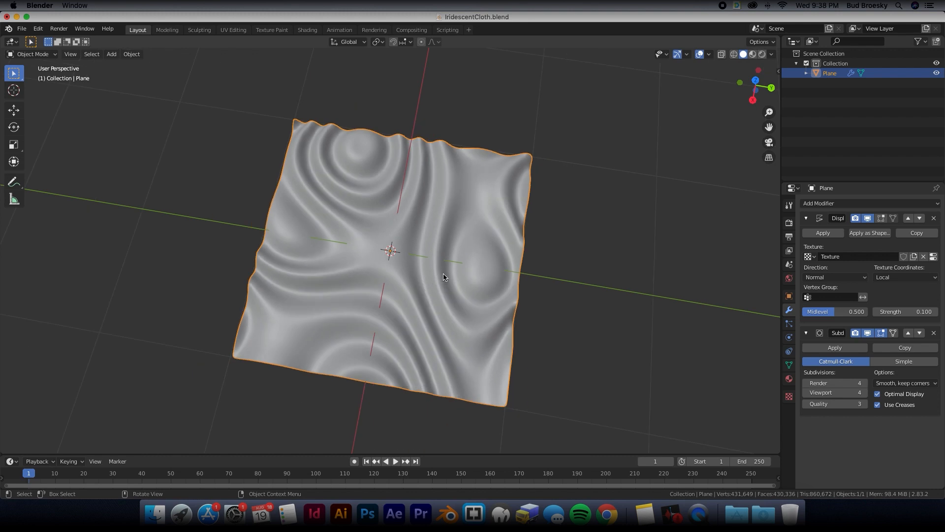
{"action": "middle_click_drag", "start_coordinate": [468, 255], "coordinate": [507, 240]}
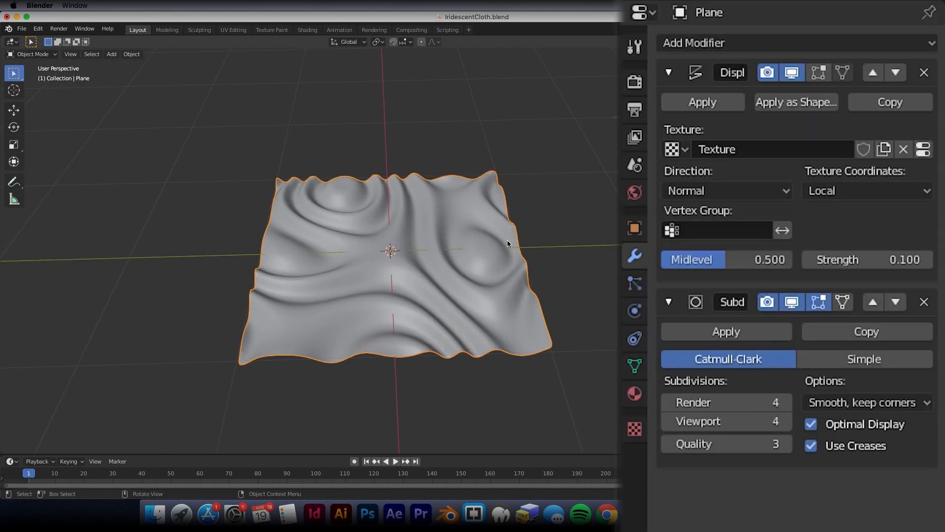
{"action": "left_click", "coordinate": [632, 393]}
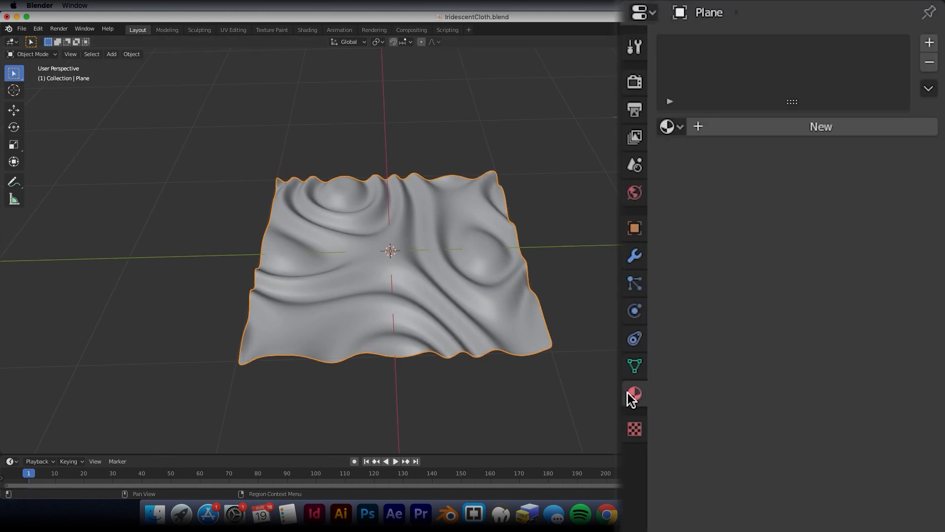
{"action": "left_click", "coordinate": [758, 126]}
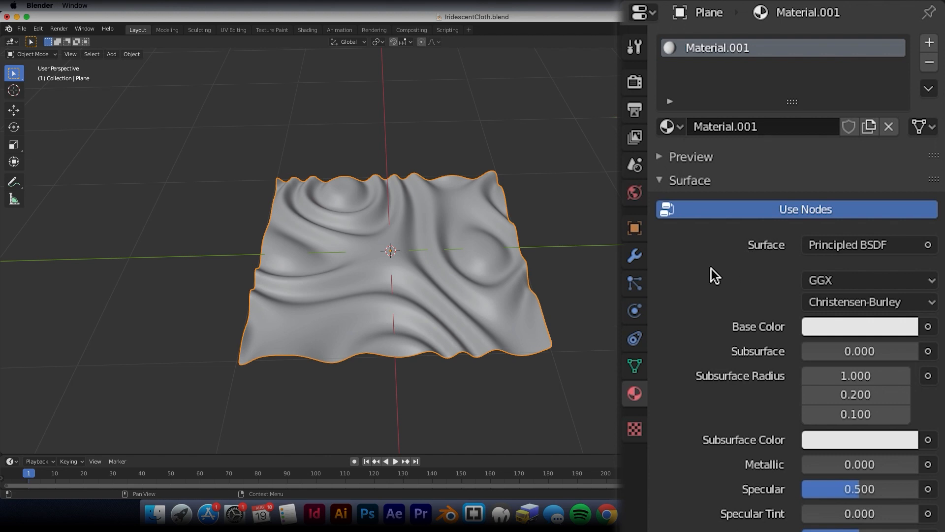
{"action": "scroll", "coordinate": [711, 269], "scroll_direction": "down", "scroll_amount": 5}
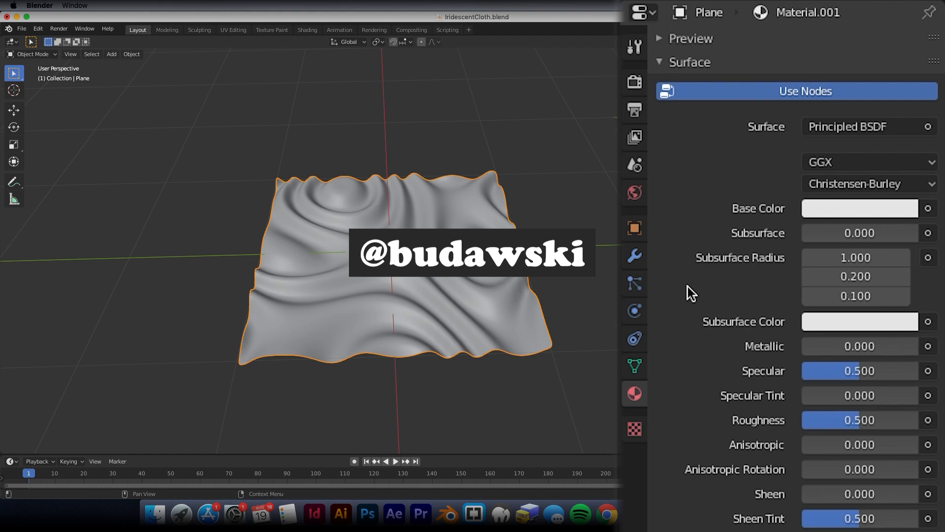
Step: Darken the material's base color to a value of 0.127, with the viewport switched to Material Preview shading
{"action": "middle_click_drag", "start_coordinate": [384, 211], "coordinate": [468, 276]}
{"action": "left_click", "coordinate": [816, 308]}
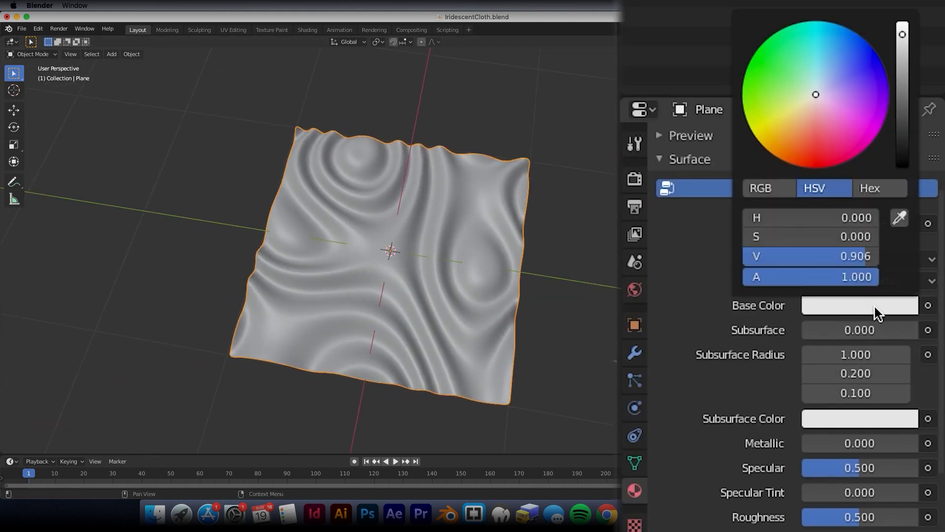
{"action": "left_click_drag", "start_coordinate": [903, 72], "coordinate": [900, 131]}
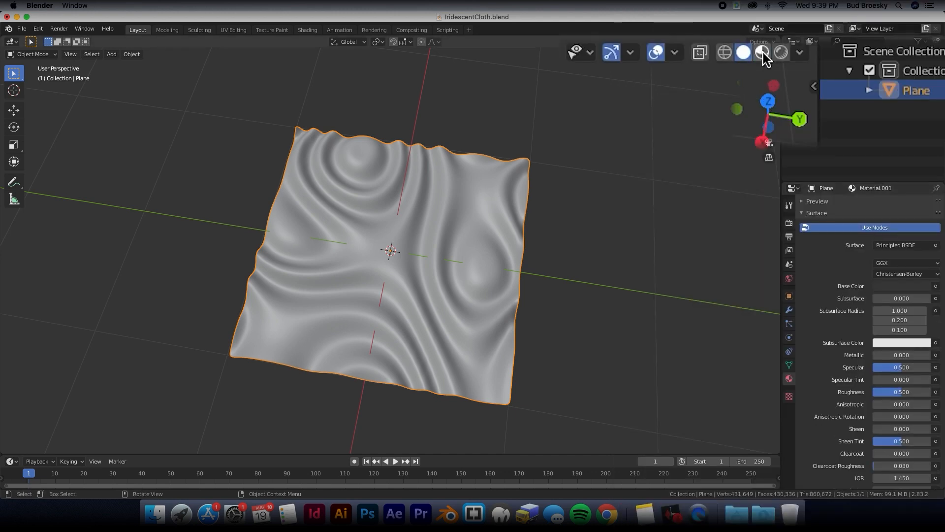
{"action": "left_click", "coordinate": [762, 51]}
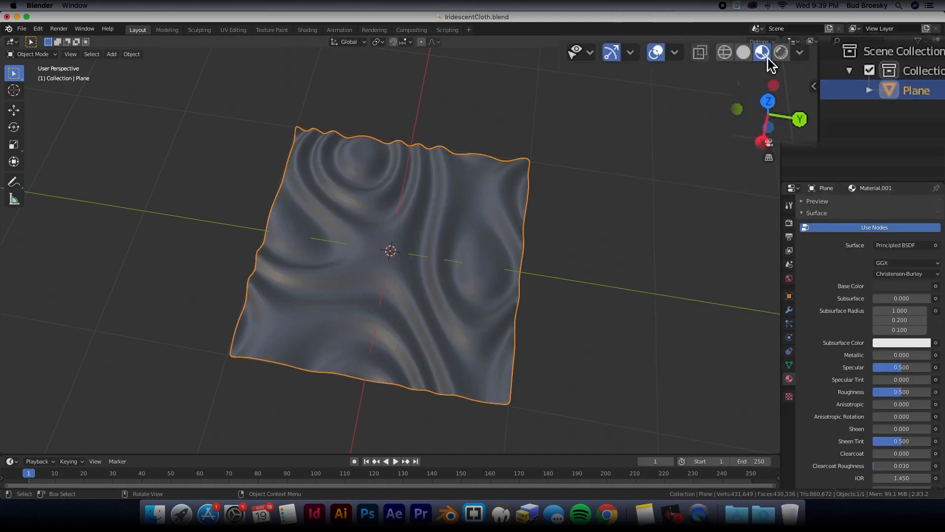
{"action": "middle_click_drag", "start_coordinate": [536, 211], "coordinate": [560, 226]}
{"action": "left_click", "coordinate": [892, 285]}
{"action": "left_click_drag", "start_coordinate": [924, 203], "coordinate": [923, 212]}
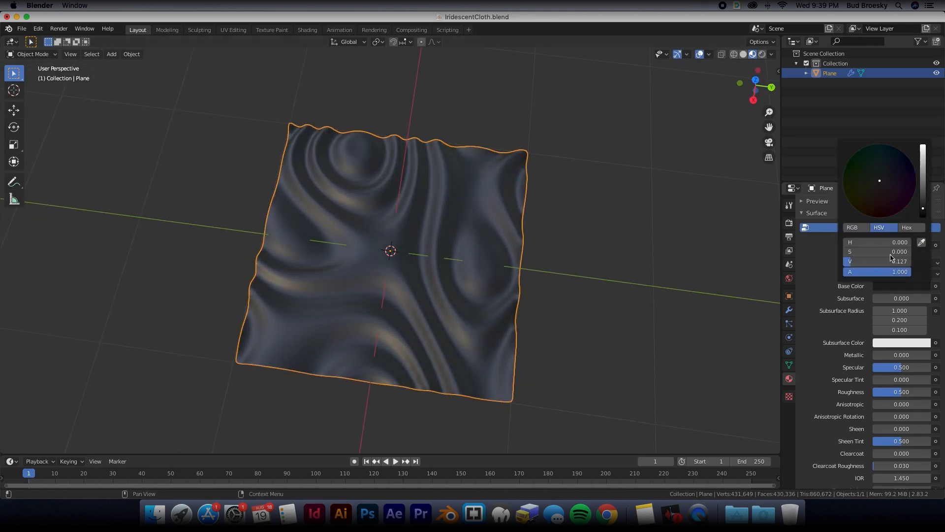
Step: Set the material's metallic to 1, specular to 0 and roughness to 0.2
{"action": "left_click_drag", "start_coordinate": [903, 367], "coordinate": [921, 348]}
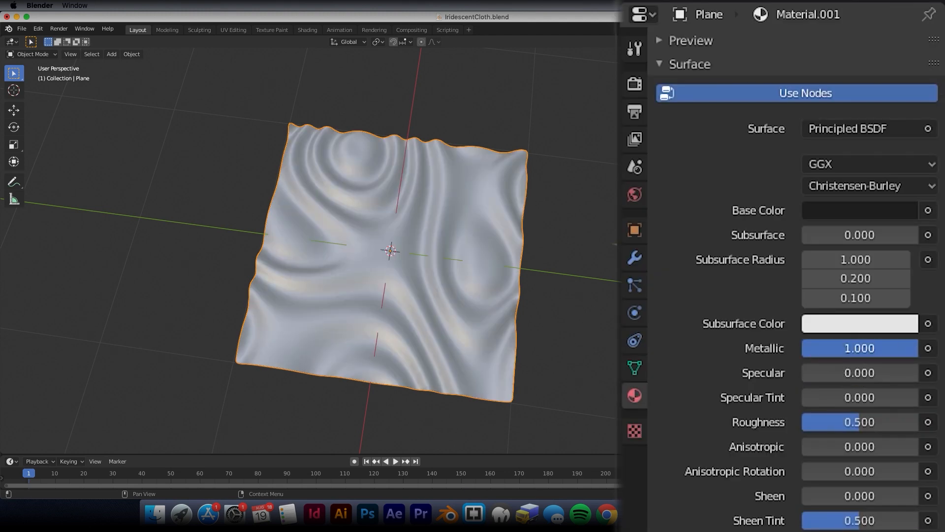
{"action": "left_click", "coordinate": [847, 422]}
{"action": "type", "text": ".2"}
{"action": "key", "text": "Return"}
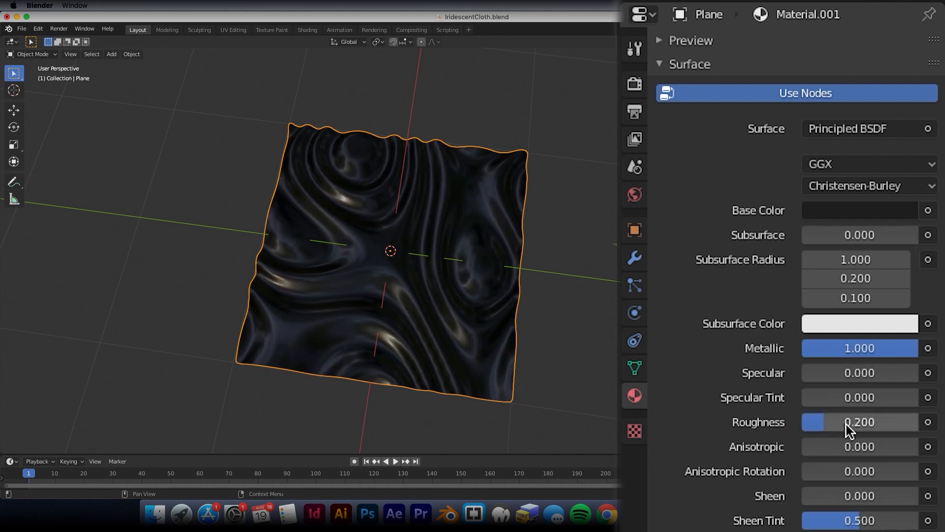
Step: Deselect the plane and examine the reflections on its folds from several angles and distances
{"action": "middle_click_drag", "start_coordinate": [508, 225], "coordinate": [472, 234]}
{"action": "scroll", "coordinate": [419, 249], "scroll_direction": "up", "scroll_amount": 2}
{"action": "scroll", "coordinate": [435, 201], "scroll_direction": "up", "scroll_amount": 1}
{"action": "middle_click_drag", "start_coordinate": [435, 201], "coordinate": [470, 246]}
{"action": "scroll", "coordinate": [469, 236], "scroll_direction": "down", "scroll_amount": 3}
{"action": "middle_click_drag", "start_coordinate": [415, 227], "coordinate": [435, 189]}
{"action": "left_click", "coordinate": [551, 188]}
{"action": "middle_click_drag", "start_coordinate": [551, 189], "coordinate": [400, 256]}
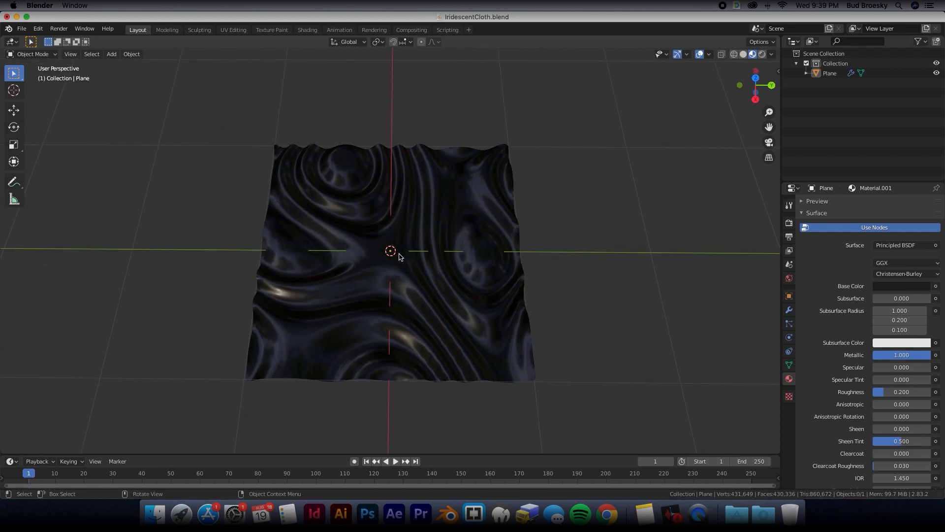
Step: Enable Scene Lights and Scene World in the viewport shading settings
{"action": "left_click", "coordinate": [771, 55]}
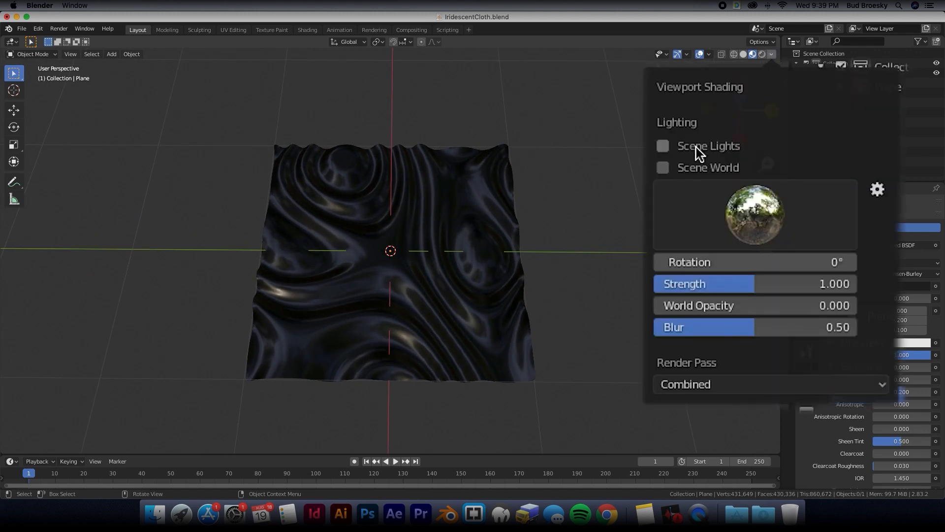
{"action": "left_click", "coordinate": [662, 147]}
{"action": "left_click", "coordinate": [662, 169]}
Step: Add a spot light to the scene
{"action": "middle_click_drag", "start_coordinate": [574, 190], "coordinate": [441, 216]}
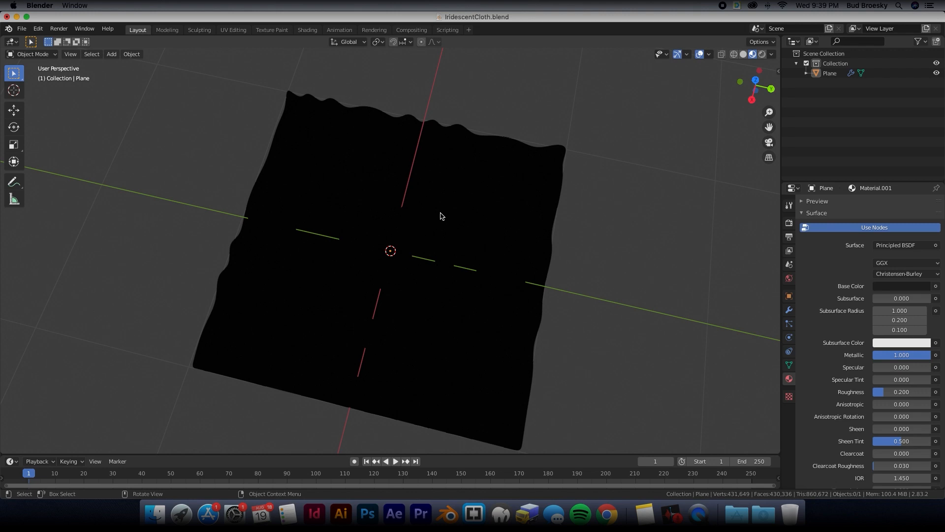
{"action": "key", "text": "shift+a"}
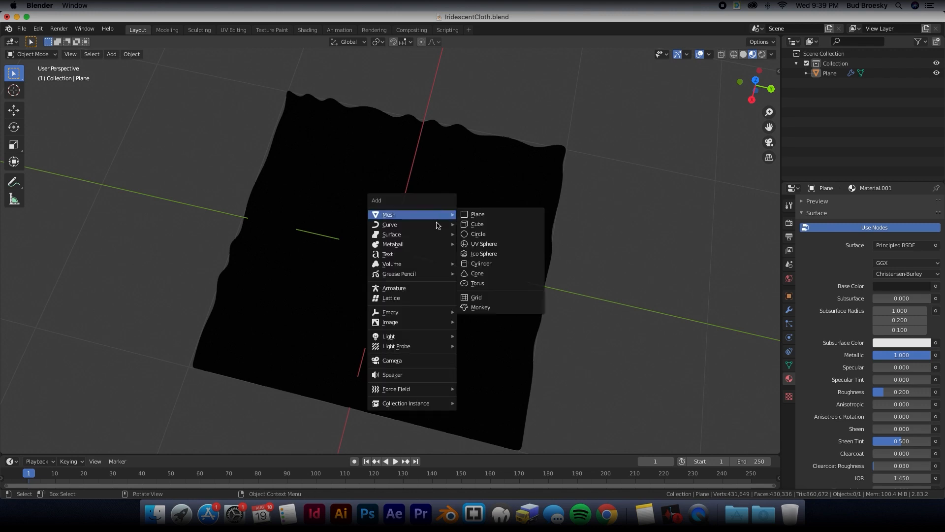
{"action": "mouse_move", "coordinate": [394, 268]}
{"action": "mouse_move", "coordinate": [384, 321]}
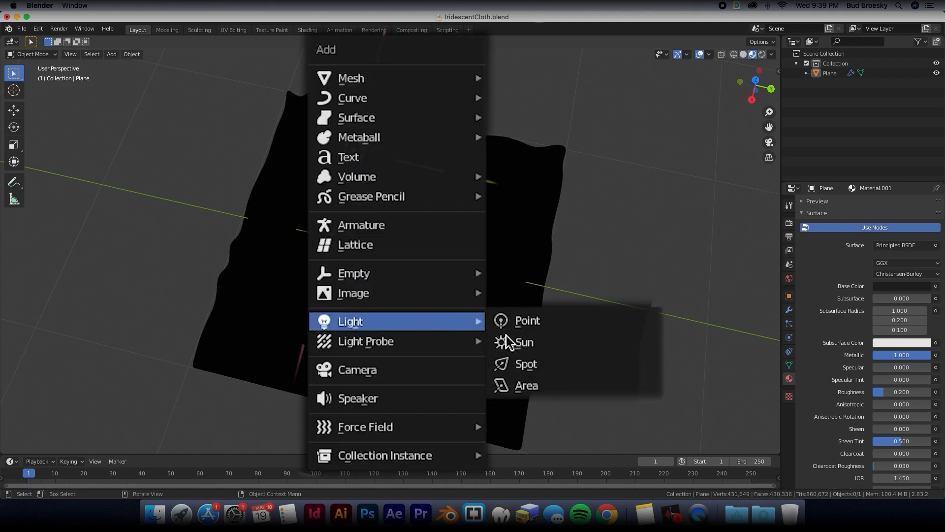
{"action": "left_click", "coordinate": [533, 363]}
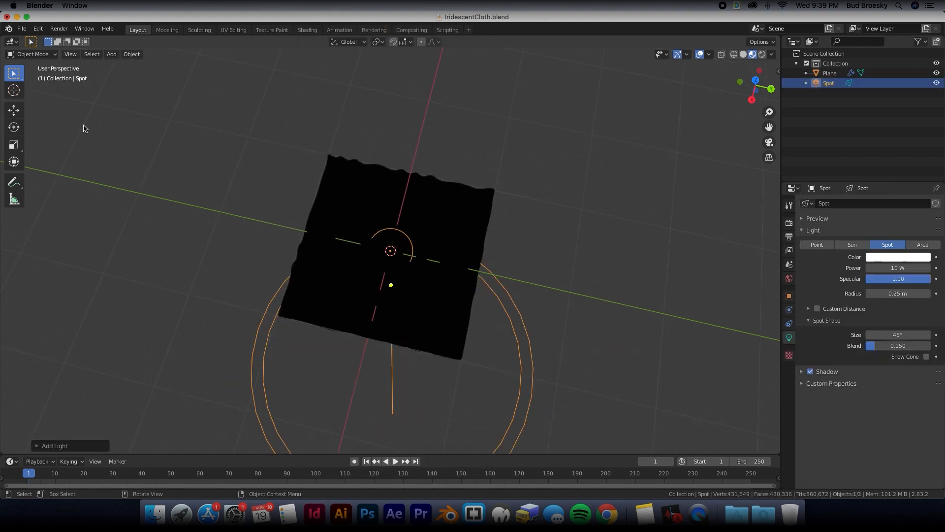
Step: Move the spot light straight up along Z so that it hangs above the plane
{"action": "left_click", "coordinate": [22, 110]}
{"action": "middle_click_drag", "start_coordinate": [481, 226], "coordinate": [392, 224]}
{"action": "left_click_drag", "start_coordinate": [393, 224], "coordinate": [406, 112]}
{"action": "middle_click_drag", "start_coordinate": [426, 211], "coordinate": [438, 268]}
{"action": "scroll", "coordinate": [431, 251], "scroll_direction": "up", "scroll_amount": 2}
{"action": "scroll", "coordinate": [396, 268], "scroll_direction": "up", "scroll_amount": 2}
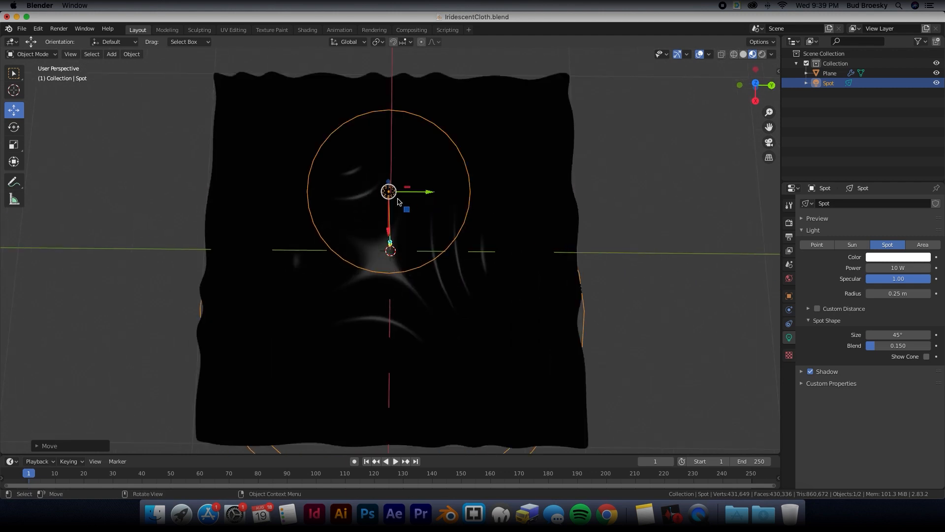
Step: Set the spot light's power to 2500 W
{"action": "double_click", "coordinate": [899, 268]}
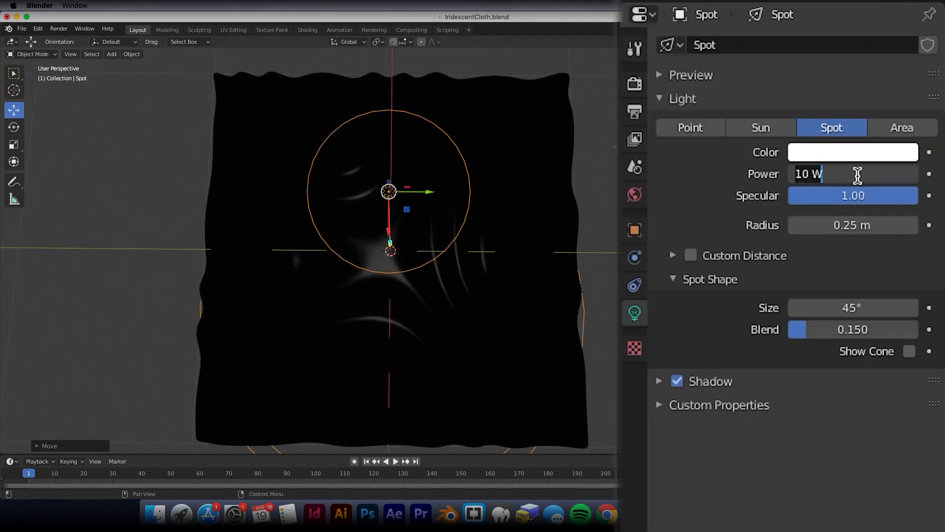
{"action": "type", "text": "2500"}
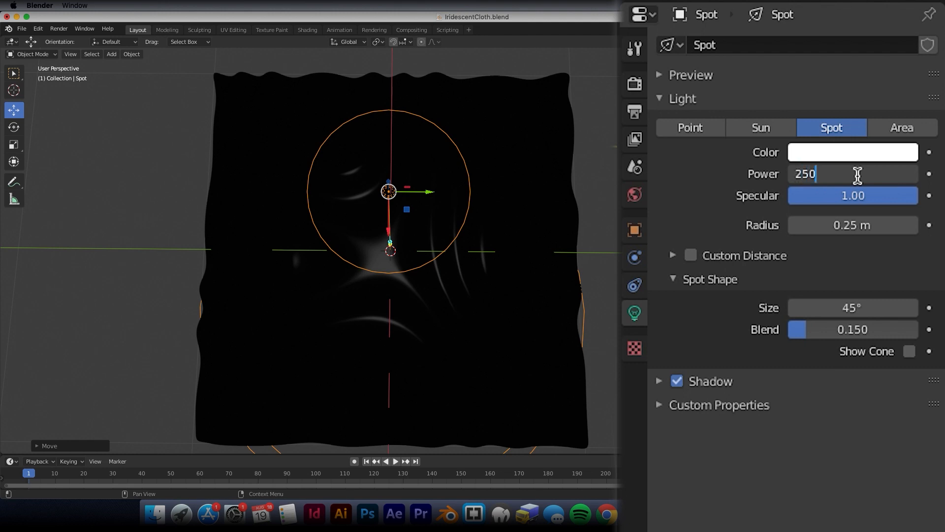
{"action": "key", "text": "Return"}
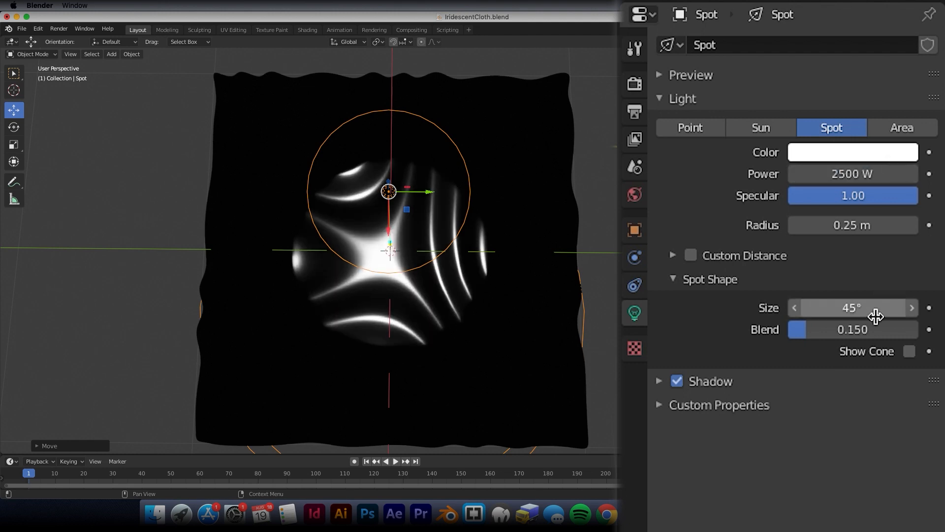
Step: Set the spot shape's blend to 1 and its size to 100°
{"action": "key", "text": "BackSpace"}
{"action": "left_click_drag", "start_coordinate": [812, 329], "coordinate": [919, 330]}
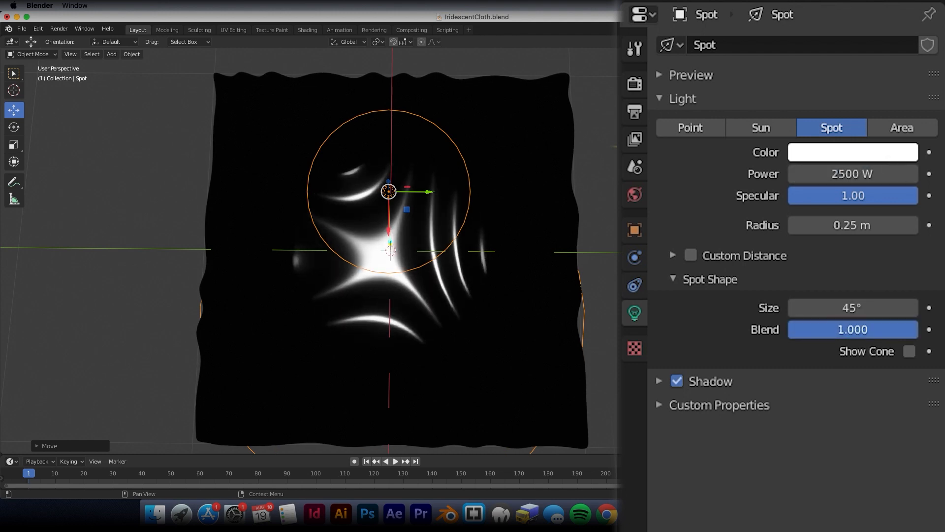
{"action": "mouse_move", "coordinate": [851, 308]}
{"action": "left_mouse_down"}
{"action": "mouse_move", "coordinate": [840, 308]}
{"action": "mouse_move", "coordinate": [866, 308]}
{"action": "mouse_move", "coordinate": [846, 305]}
{"action": "left_mouse_up"}
{"action": "left_click", "coordinate": [847, 307]}
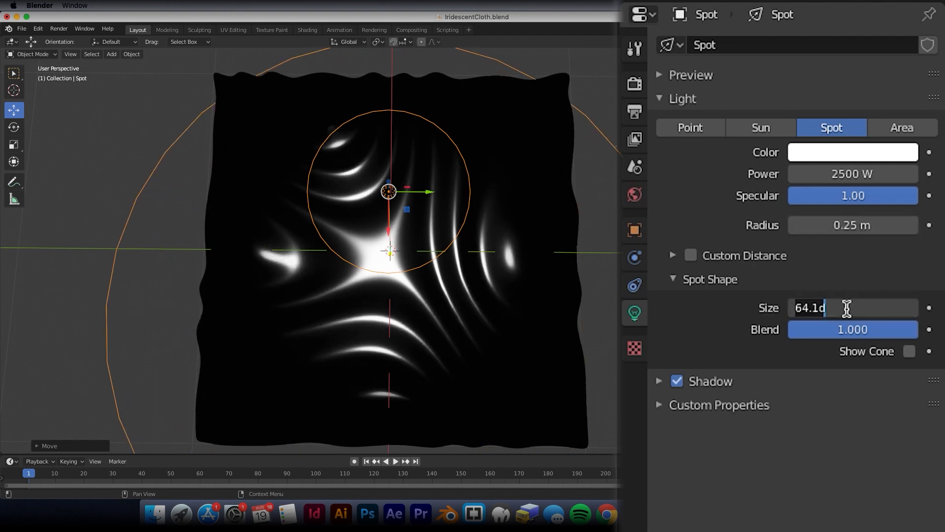
{"action": "type", "text": "100"}
{"action": "key", "text": "Return"}
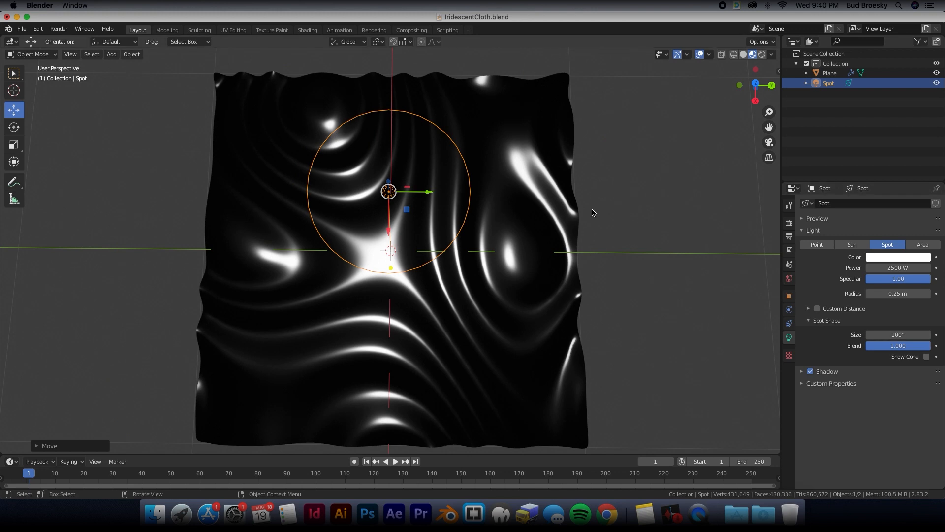
Step: Move the spot light along Y beyond the plane's edge and aim its beam back at the plane's centre
{"action": "scroll", "coordinate": [535, 228], "scroll_direction": "down", "scroll_amount": 3}
{"action": "middle_click_drag", "start_coordinate": [536, 228], "coordinate": [330, 140]}
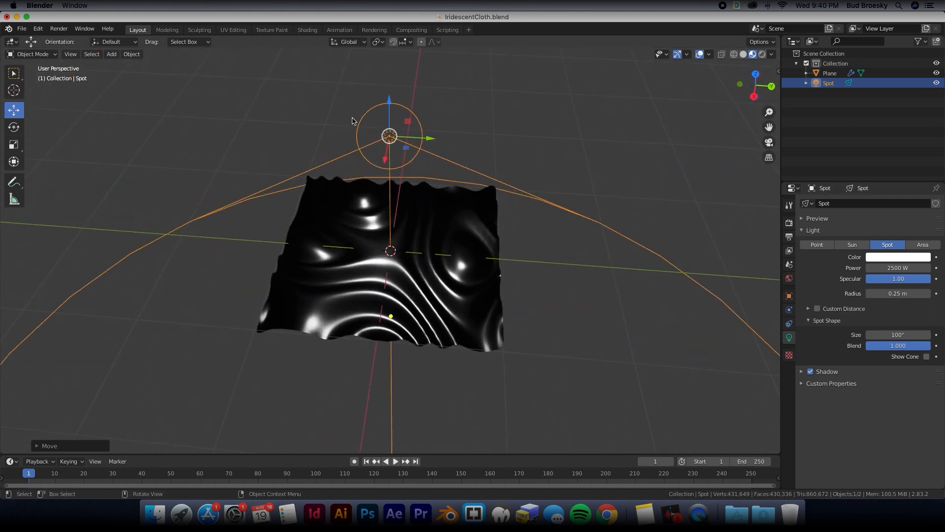
{"action": "left_click_drag", "start_coordinate": [428, 140], "coordinate": [655, 155]}
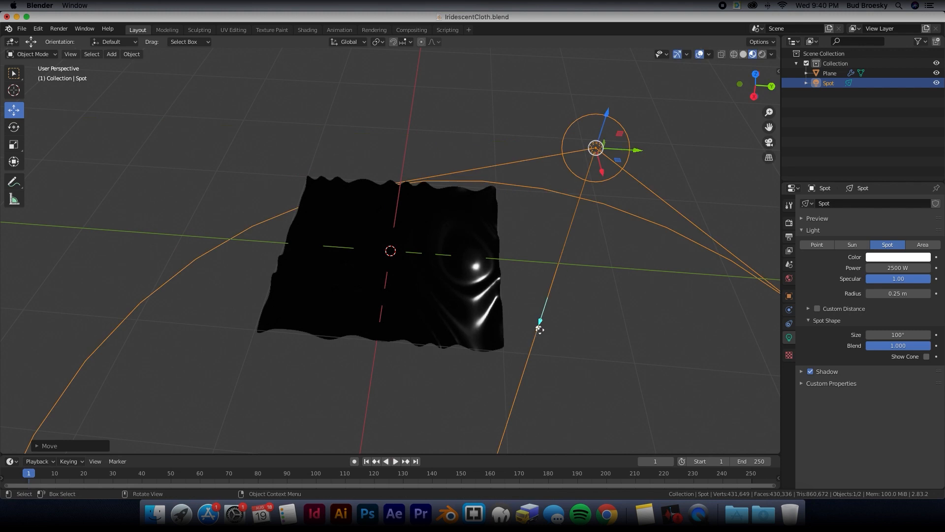
{"action": "left_click_drag", "start_coordinate": [539, 329], "coordinate": [403, 241]}
{"action": "middle_click_drag", "start_coordinate": [434, 238], "coordinate": [401, 236]}
{"action": "scroll", "coordinate": [403, 236], "scroll_direction": "up", "scroll_amount": 6}
{"action": "scroll", "coordinate": [403, 236], "scroll_direction": "down", "scroll_amount": 7}
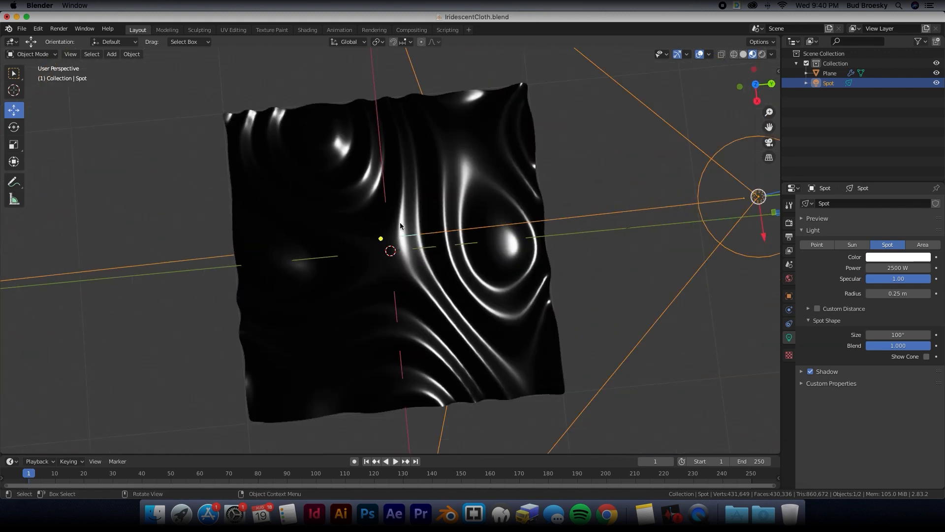
{"action": "scroll", "coordinate": [414, 227], "scroll_direction": "up", "scroll_amount": 2}
{"action": "scroll", "coordinate": [416, 225], "scroll_direction": "down", "scroll_amount": 2}
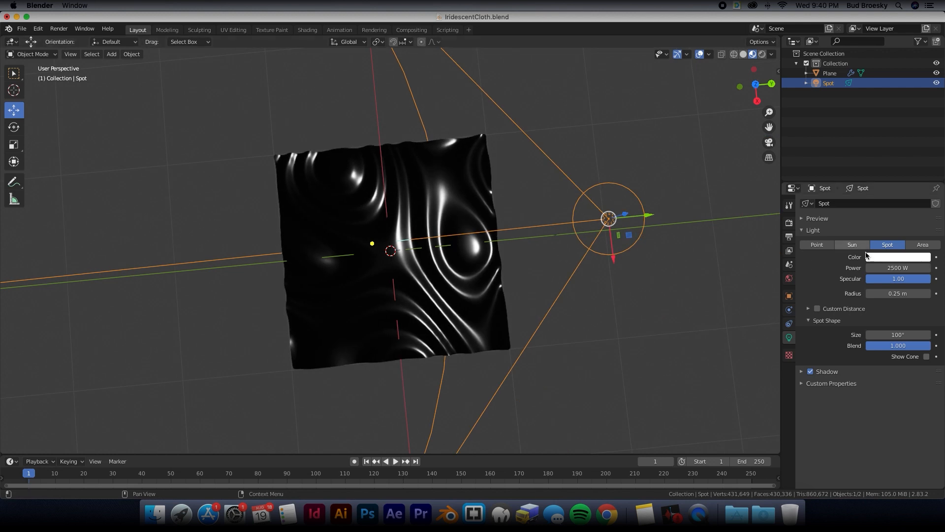
Step: Colour the spot light a saturated blue with hue 0.564, saturation 1 and value 1, then deselect it
{"action": "left_click", "coordinate": [884, 258]}
{"action": "left_click_drag", "start_coordinate": [906, 167], "coordinate": [895, 128]}
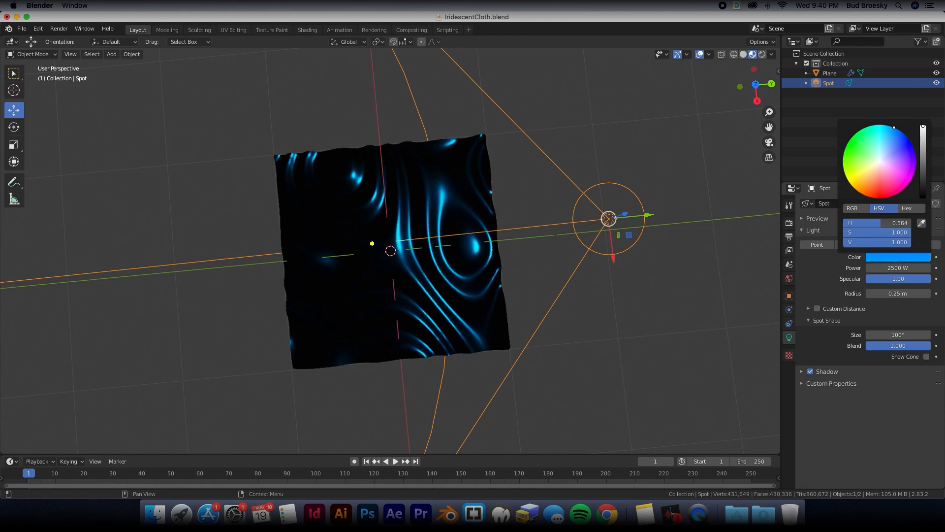
{"action": "left_click", "coordinate": [559, 143]}
{"action": "scroll", "coordinate": [473, 190], "scroll_direction": "up", "scroll_amount": 5}
{"action": "scroll", "coordinate": [473, 194], "scroll_direction": "down", "scroll_amount": 4}
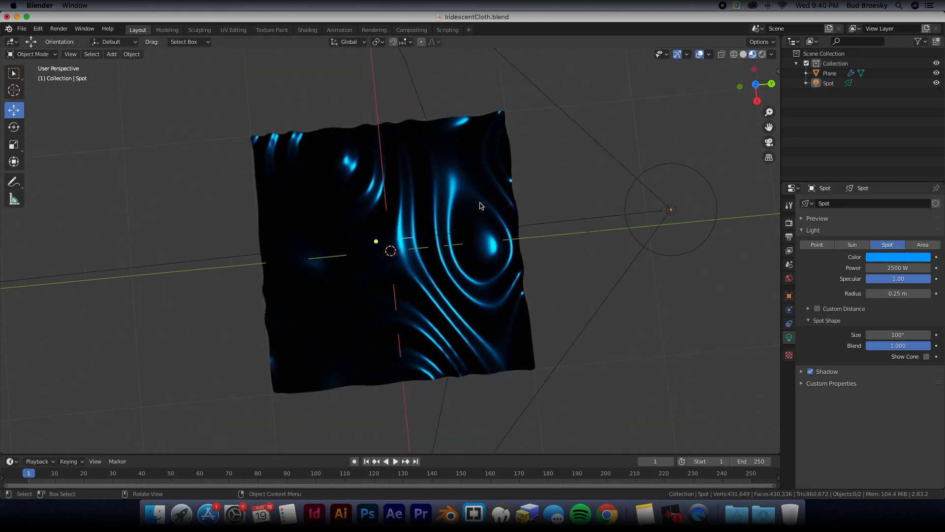
{"action": "scroll", "coordinate": [530, 261], "scroll_direction": "down", "scroll_amount": 1}
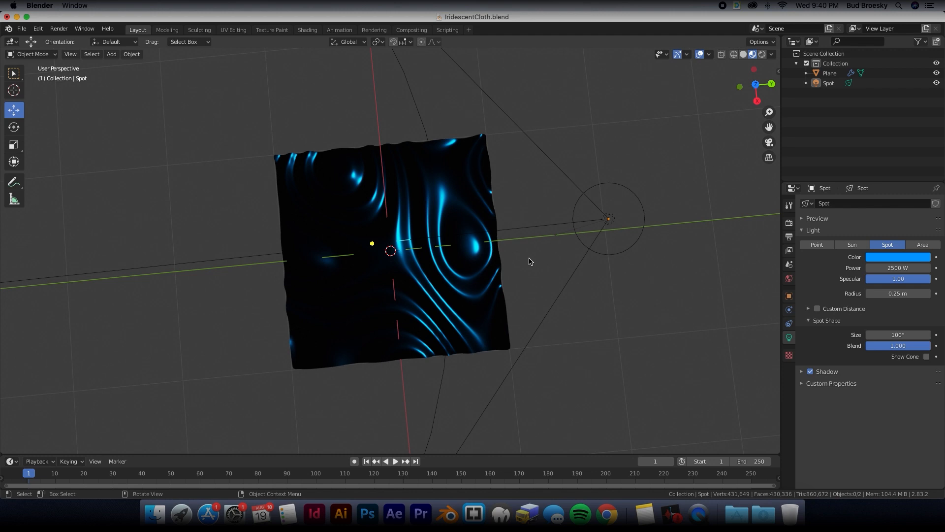
Step: Duplicate the blue spot light and move the copy along Y to the opposite side of the plane
{"action": "left_click", "coordinate": [608, 222]}
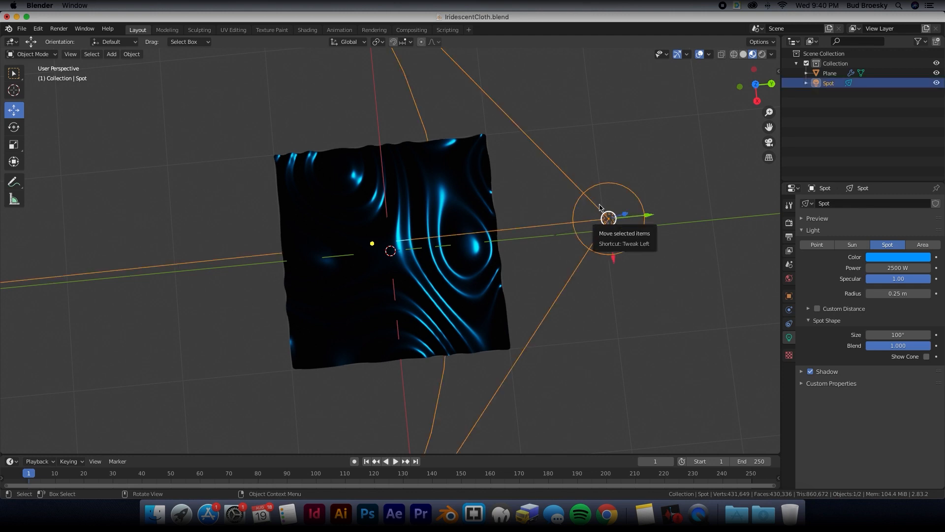
{"action": "key", "text": "shift+d"}
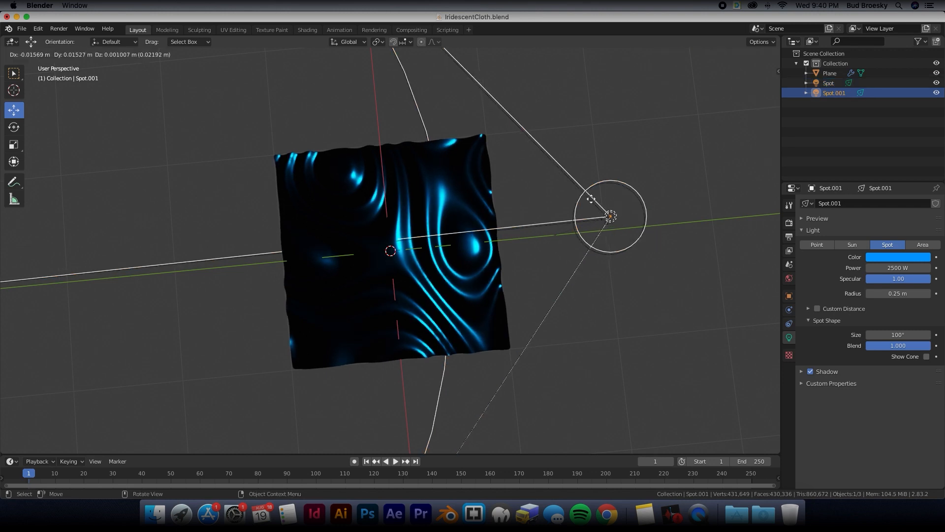
{"action": "key", "text": "Escape"}
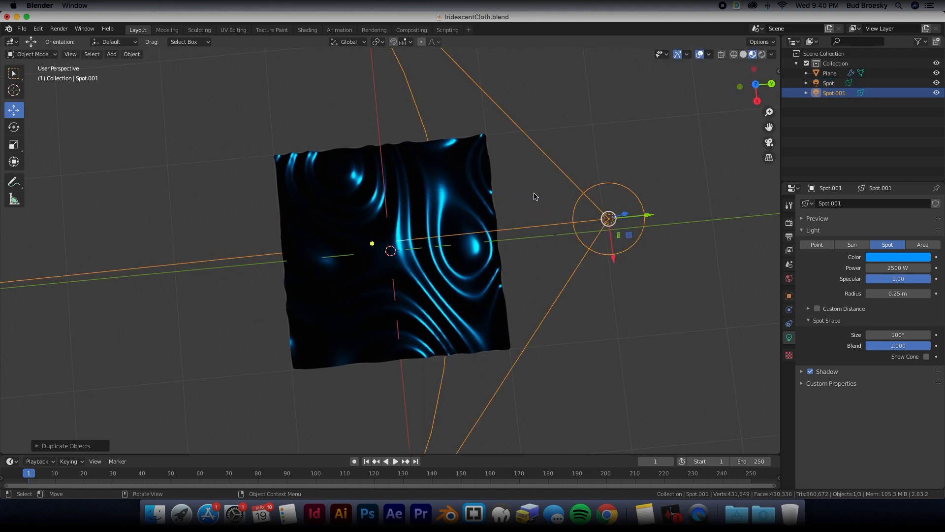
{"action": "left_click_drag", "start_coordinate": [651, 216], "coordinate": [165, 224]}
{"action": "middle_click_drag", "start_coordinate": [165, 224], "coordinate": [174, 188]}
{"action": "middle_click_drag", "start_coordinate": [238, 271], "coordinate": [377, 207]}
Step: Aim the duplicated spot light at the plane's centre and set its cone size to 88.3°
{"action": "key", "text": "r"}
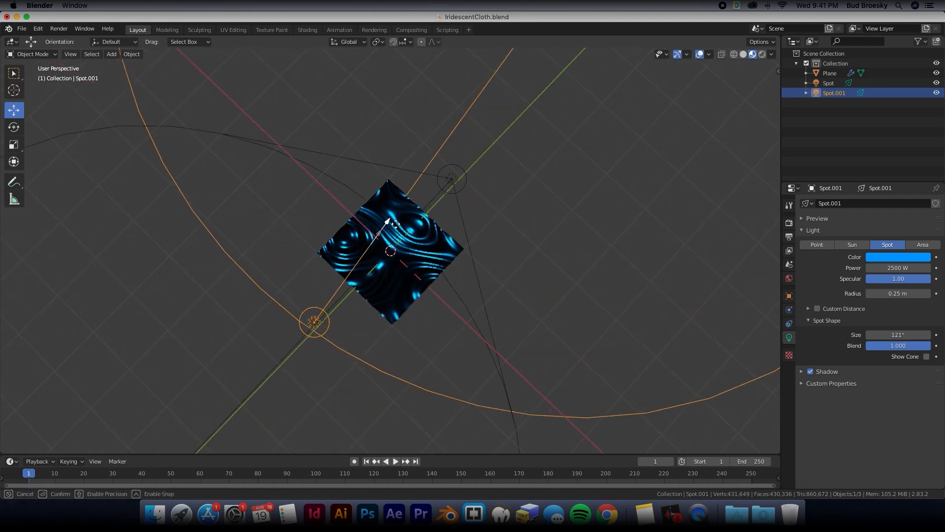
{"action": "left_click", "coordinate": [388, 242]}
{"action": "mouse_move", "coordinate": [388, 242]}
{"action": "middle_mouse_down"}
{"action": "mouse_move", "coordinate": [365, 173]}
{"action": "mouse_move", "coordinate": [386, 200]}
{"action": "mouse_move", "coordinate": [391, 248]}
{"action": "middle_mouse_up"}
{"action": "mouse_move", "coordinate": [391, 250]}
{"action": "left_mouse_down"}
{"action": "mouse_move", "coordinate": [398, 257]}
{"action": "mouse_move", "coordinate": [409, 246]}
{"action": "left_mouse_up"}
{"action": "middle_click_drag", "start_coordinate": [408, 246], "coordinate": [410, 296]}
Step: Change the duplicated spot light's colour to orange and check the mixed reflections on the cloth
{"action": "left_click", "coordinate": [898, 257]}
{"action": "left_click_drag", "start_coordinate": [910, 225], "coordinate": [828, 225]}
{"action": "middle_click_drag", "start_coordinate": [315, 231], "coordinate": [382, 224]}
{"action": "scroll", "coordinate": [313, 247], "scroll_direction": "up", "scroll_amount": 5}
{"action": "scroll", "coordinate": [389, 215], "scroll_direction": "down", "scroll_amount": 3}
{"action": "scroll", "coordinate": [387, 247], "scroll_direction": "up", "scroll_amount": 3}
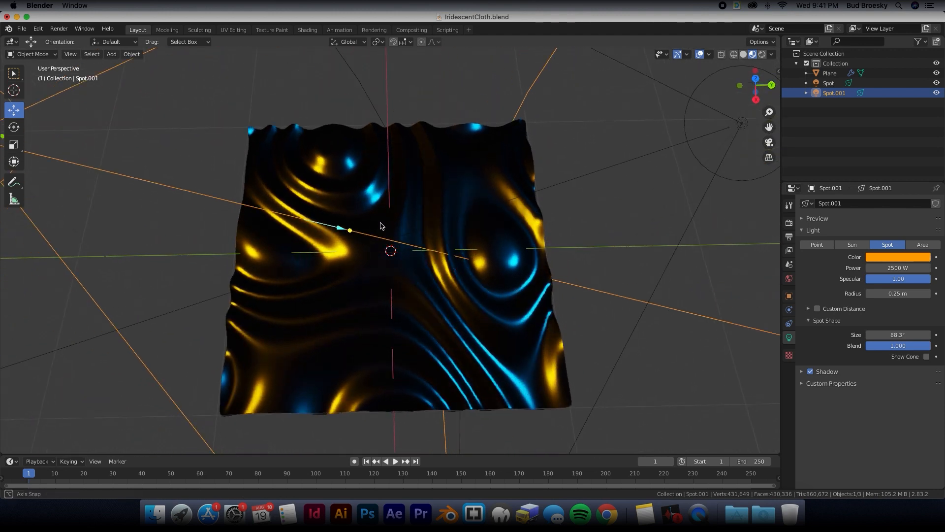
{"action": "scroll", "coordinate": [385, 228], "scroll_direction": "down", "scroll_amount": 4}
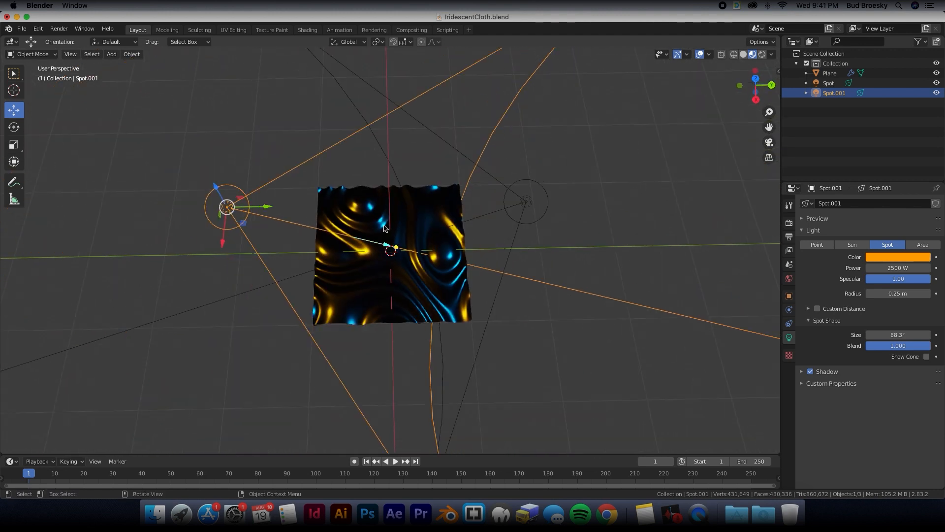
Step: Select both spot lights, rotate them together around the global Z axis to diagonal corners of the cloth, and deselect them
{"action": "left_click", "coordinate": [527, 201]}
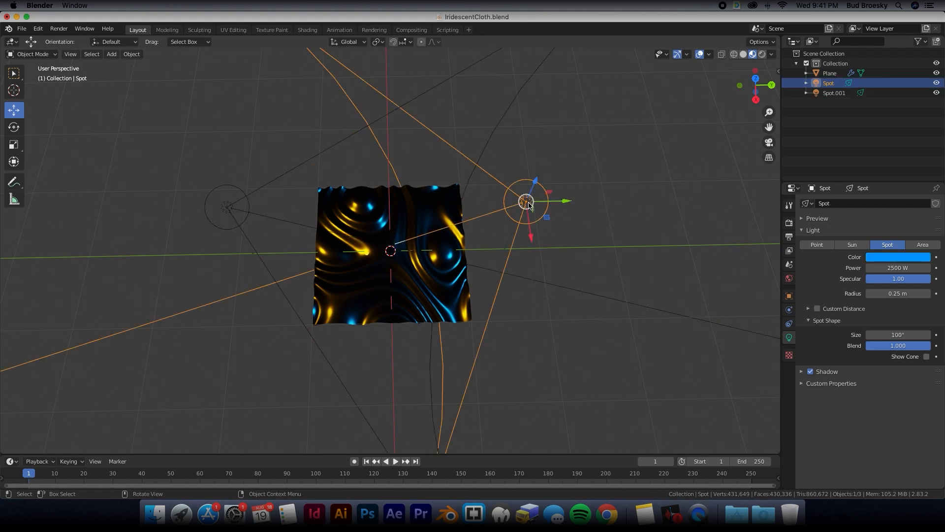
{"action": "left_click", "coordinate": [230, 211], "text": "shift"}
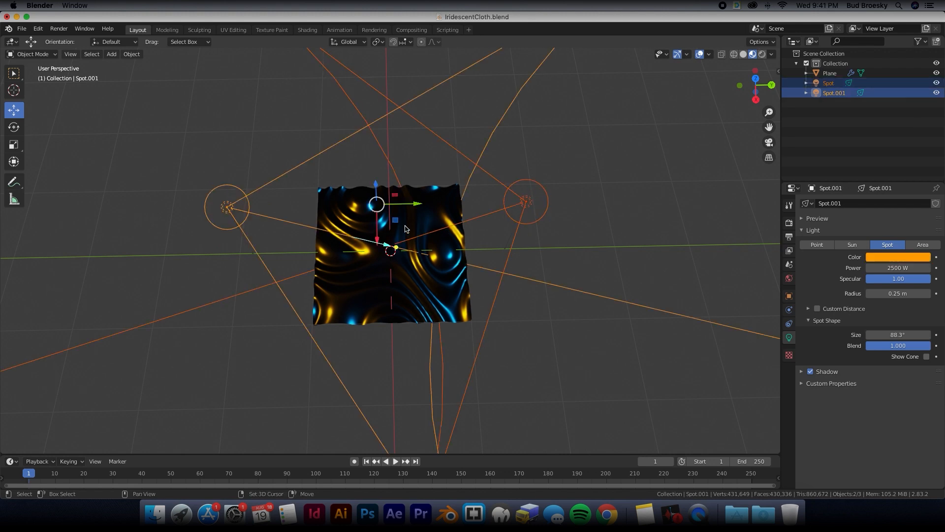
{"action": "key", "text": "r"}
{"action": "key", "text": "z"}
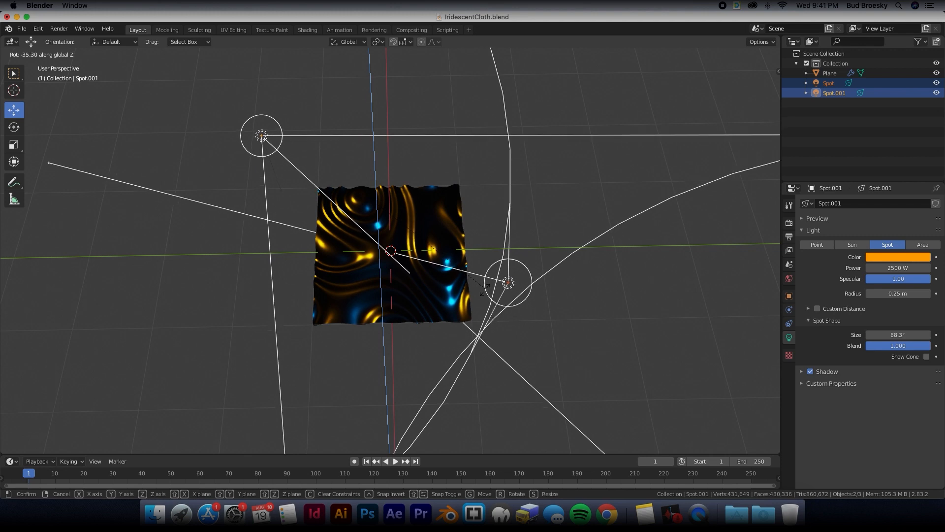
{"action": "left_click", "coordinate": [524, 239]}
{"action": "scroll", "coordinate": [528, 241], "scroll_direction": "up", "scroll_amount": 5}
{"action": "left_click", "coordinate": [509, 323]}
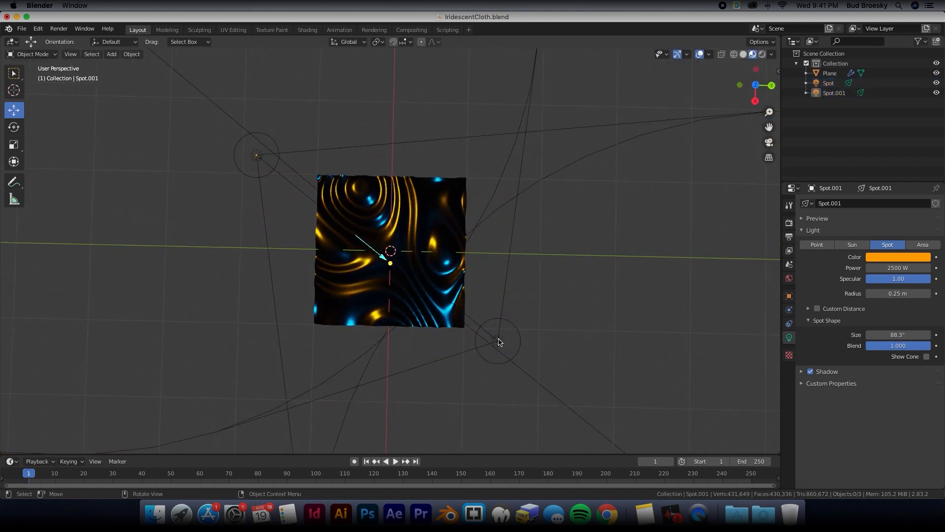
Step: Duplicate the blue spot light, move the copy along X to the other corner on its side, and adjust its height along Z
{"action": "left_click", "coordinate": [499, 341]}
{"action": "key", "text": "shift+d"}
{"action": "key", "text": "Escape"}
{"action": "left_click_drag", "start_coordinate": [498, 382], "coordinate": [337, 305]}
{"action": "middle_click_drag", "start_coordinate": [337, 305], "coordinate": [506, 120]}
{"action": "key", "text": "g"}
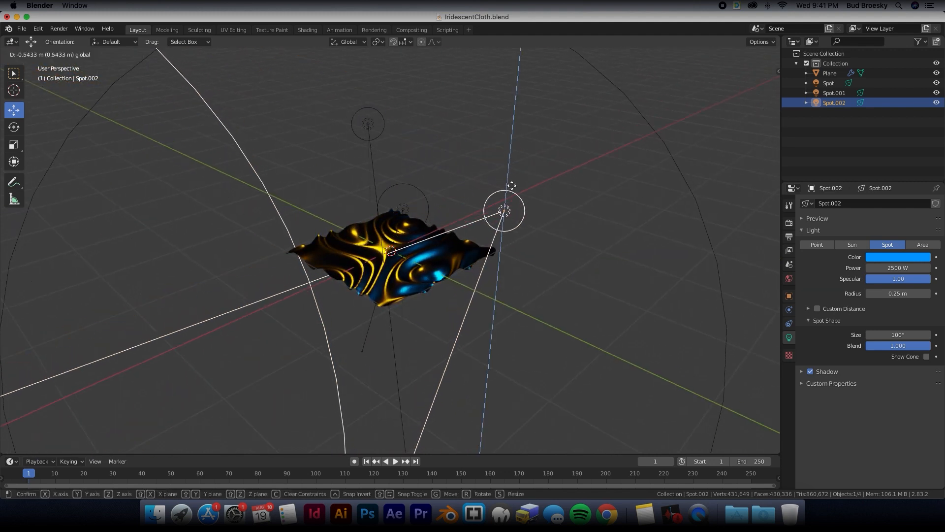
{"action": "left_click", "coordinate": [496, 226]}
Step: Shift the third spot light farther from the cloth and aim its beam at the cloth's centre
{"action": "middle_click_drag", "start_coordinate": [536, 237], "coordinate": [559, 229]}
{"action": "key", "text": "g"}
{"action": "left_click", "coordinate": [596, 244]}
{"action": "left_click_drag", "start_coordinate": [511, 253], "coordinate": [530, 239]}
{"action": "middle_click_drag", "start_coordinate": [345, 301], "coordinate": [322, 225]}
{"action": "scroll", "coordinate": [323, 225], "scroll_direction": "up", "scroll_amount": 2}
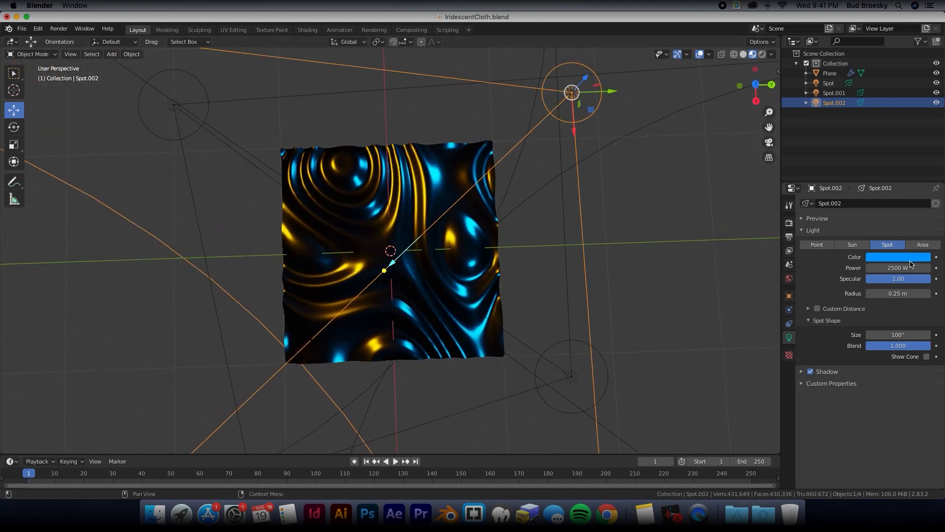
Step: Change the third spot light's colour to pinkish red and check its reflections on the cloth
{"action": "left_click", "coordinate": [886, 257]}
{"action": "left_click_drag", "start_coordinate": [883, 167], "coordinate": [888, 194]}
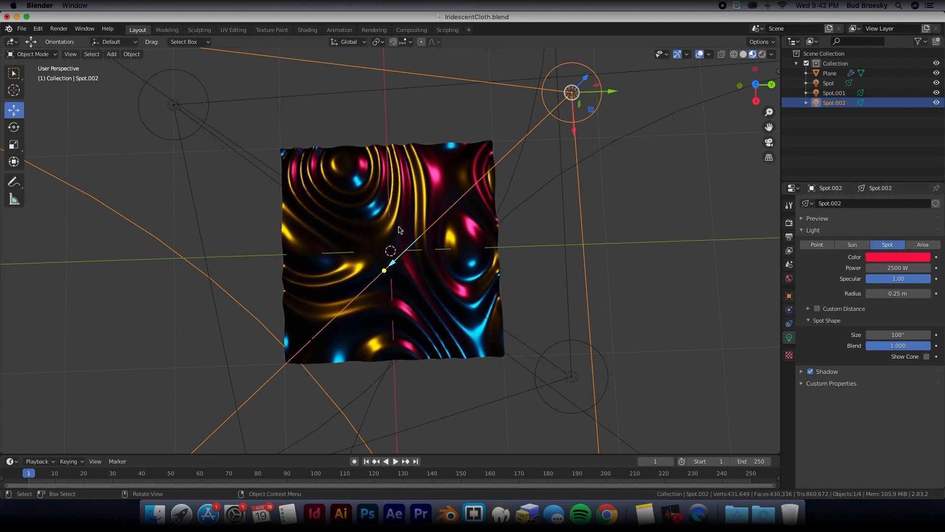
{"action": "scroll", "coordinate": [399, 230], "scroll_direction": "up", "scroll_amount": 6}
{"action": "scroll", "coordinate": [426, 219], "scroll_direction": "down", "scroll_amount": 4}
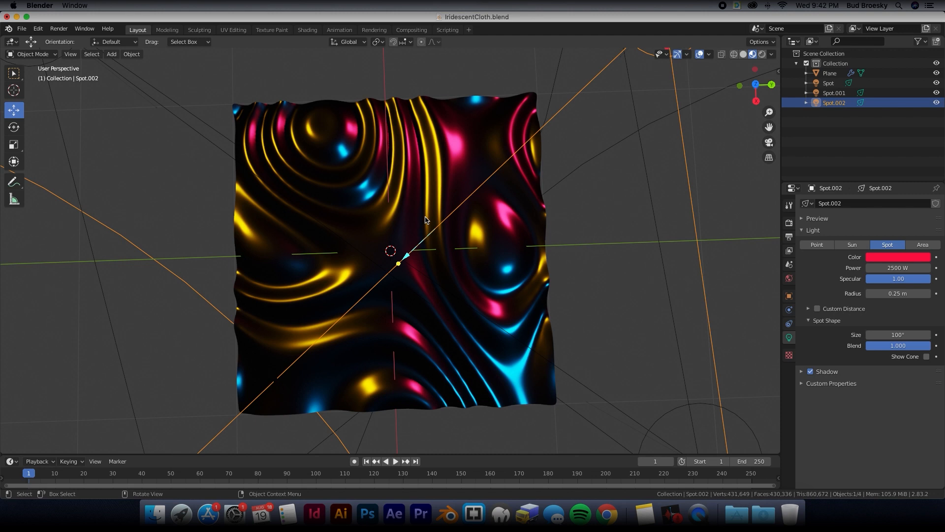
Step: Open the texture of the plane's Displace modifier and set its Marble size to 1.01
{"action": "left_click", "coordinate": [431, 170]}
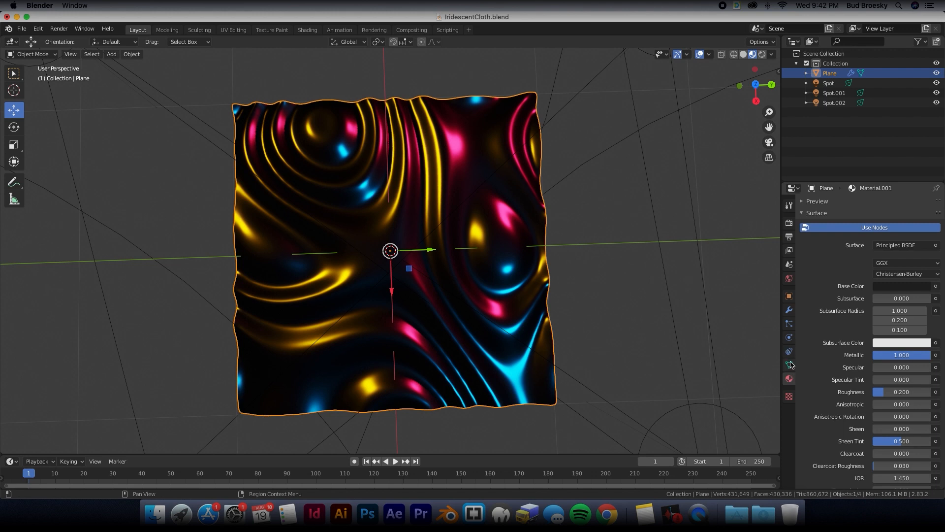
{"action": "left_click", "coordinate": [789, 310]}
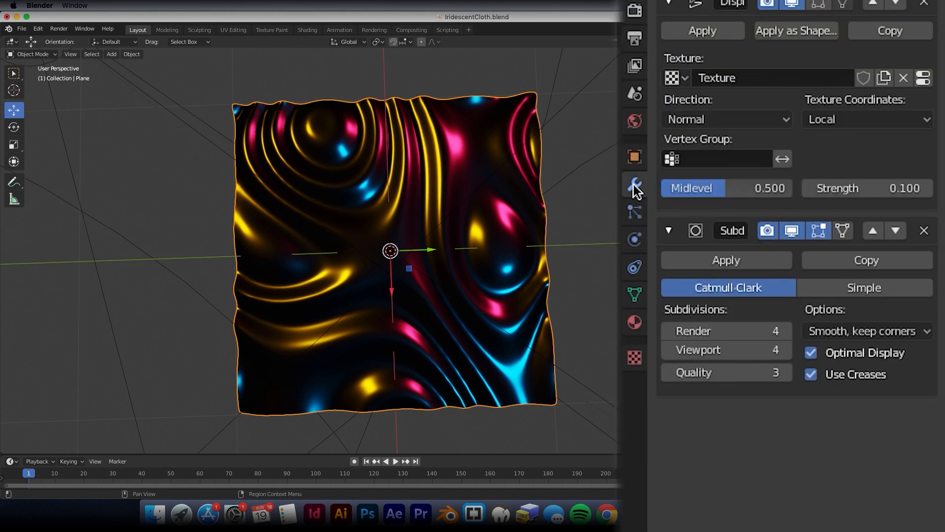
{"action": "left_click", "coordinate": [923, 78]}
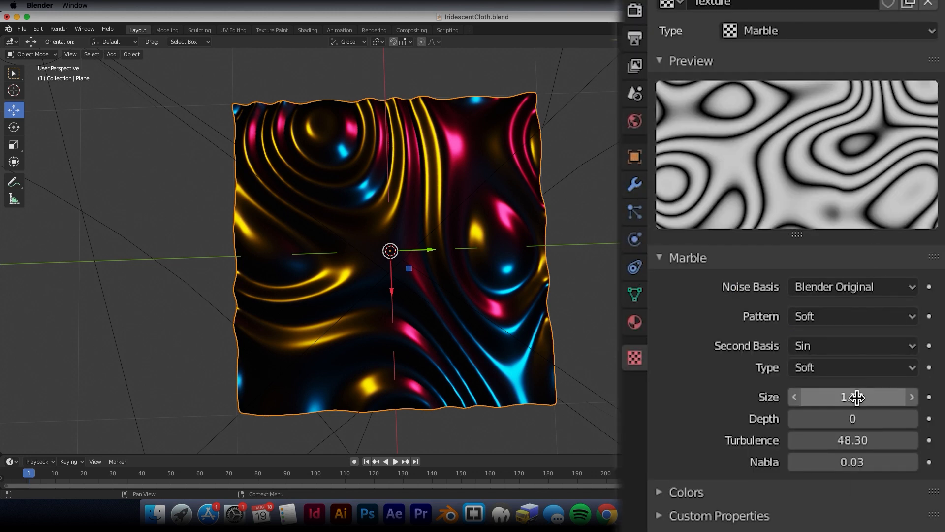
{"action": "mouse_move", "coordinate": [852, 397]}
{"action": "left_mouse_down"}
{"action": "mouse_move", "coordinate": [891, 397]}
{"action": "mouse_move", "coordinate": [841, 397]}
{"action": "left_mouse_up"}
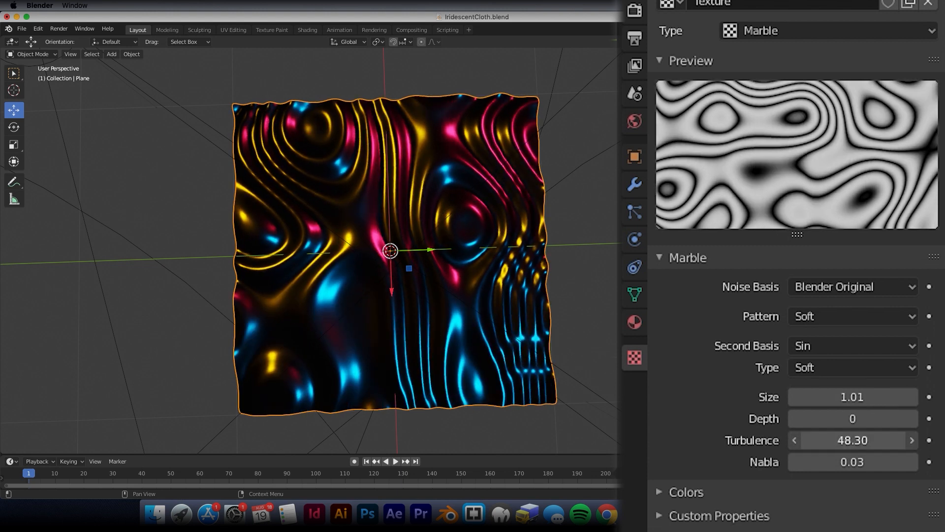
Step: Set the Marble texture's turbulence to 48.10 and its size to 0.5
{"action": "left_click_drag", "start_coordinate": [846, 439], "coordinate": [846, 440]}
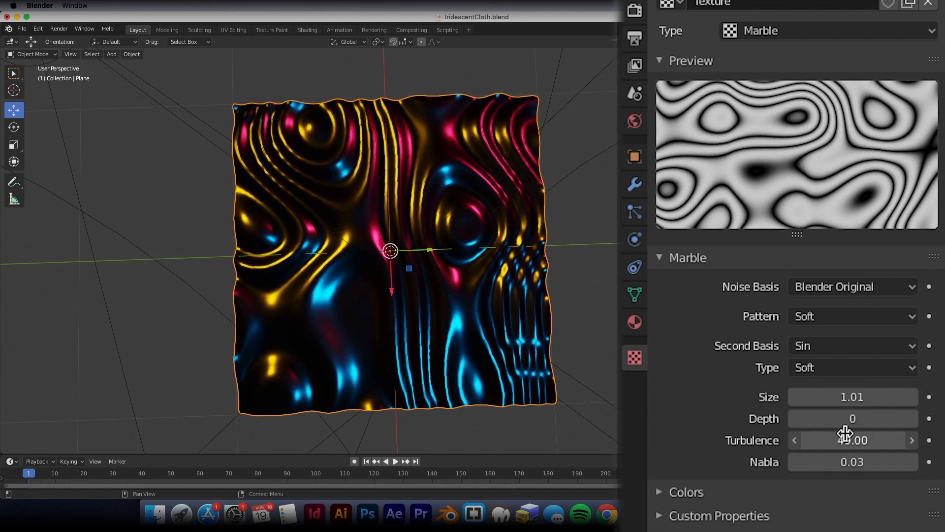
{"action": "key", "text": "ctrl+z"}
{"action": "left_click", "coordinate": [850, 403]}
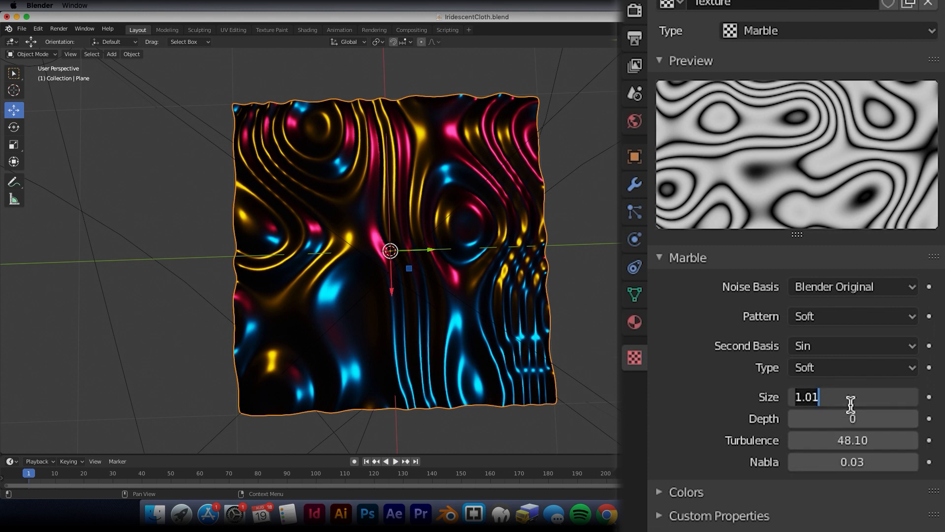
{"action": "type", "text": ".5"}
{"action": "key", "text": "Return"}
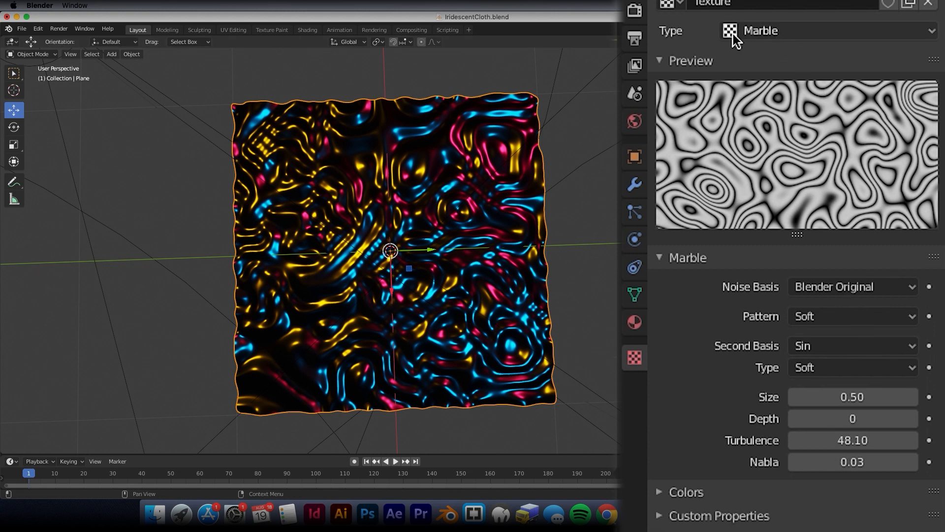
Step: Try Marble texture sizes of 2 and 1.5 on the cloth's displacement
{"action": "left_click", "coordinate": [855, 393]}
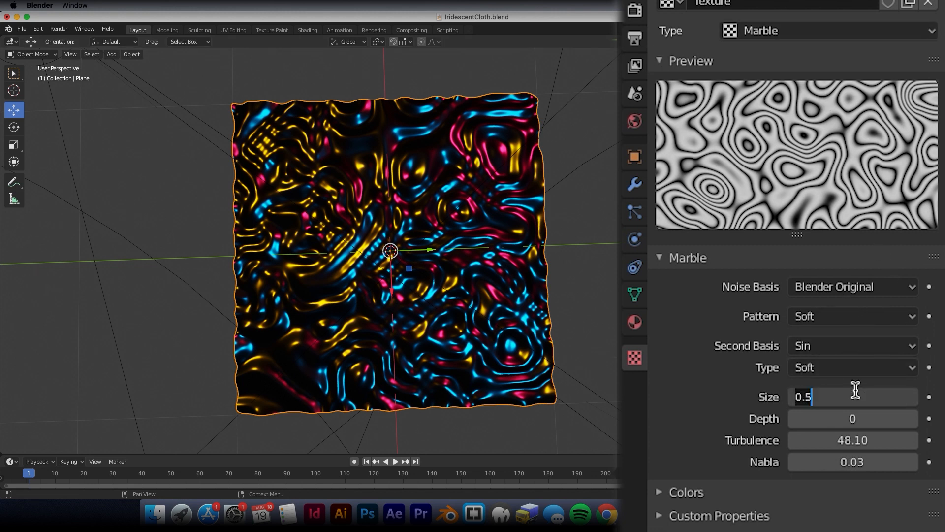
{"action": "type", "text": "2"}
{"action": "key", "text": "Return"}
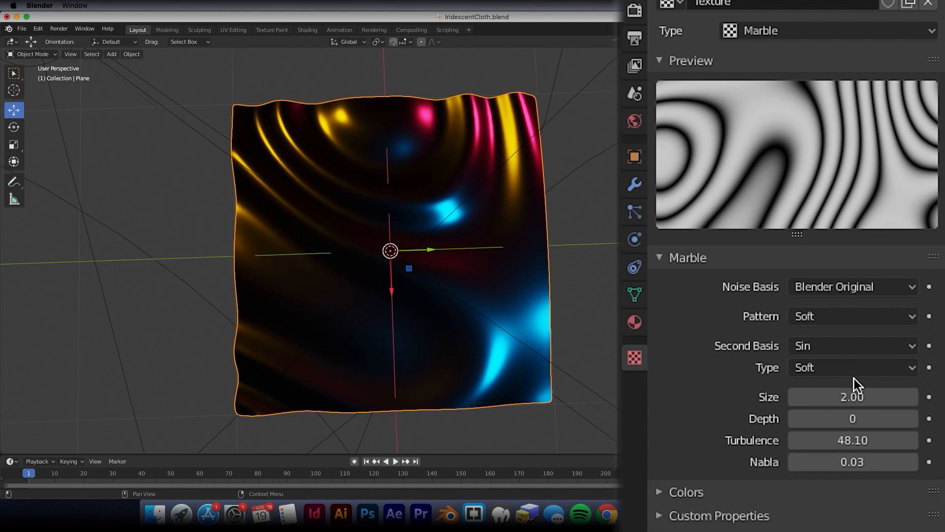
{"action": "left_click", "coordinate": [858, 409]}
{"action": "key", "text": "Return"}
{"action": "left_click", "coordinate": [853, 397]}
{"action": "type", "text": "1.5"}
{"action": "key", "text": "Return"}
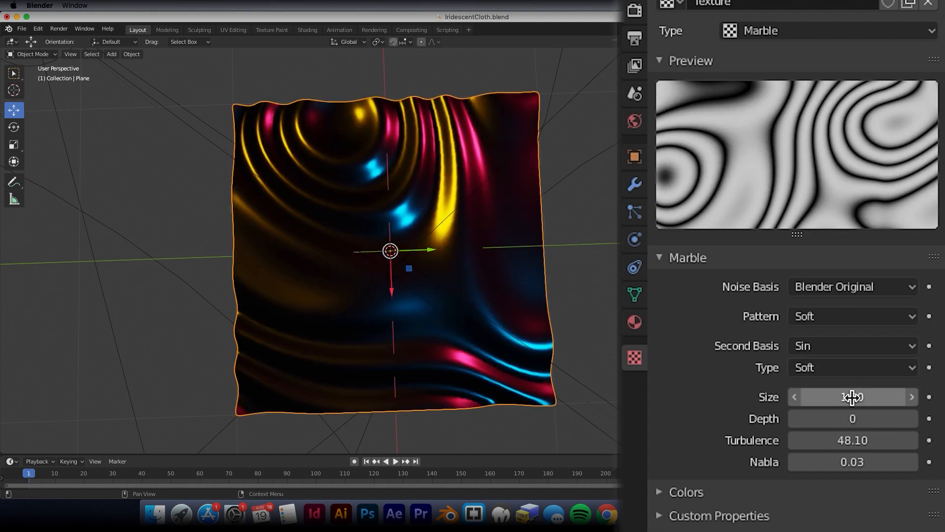
Step: Set the Marble texture's size to 1.25, deselect the plane and save the file
{"action": "left_click", "coordinate": [850, 396]}
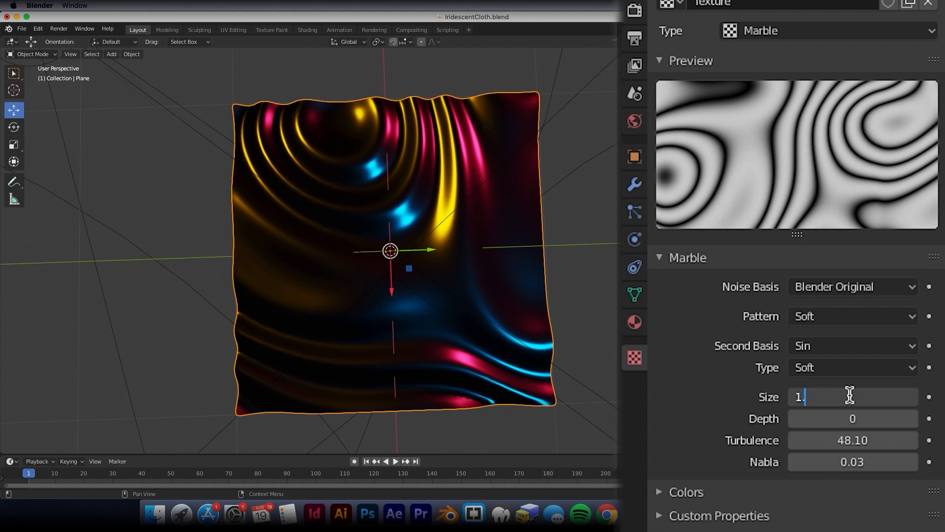
{"action": "type", "text": "1.25"}
{"action": "key", "text": "Return"}
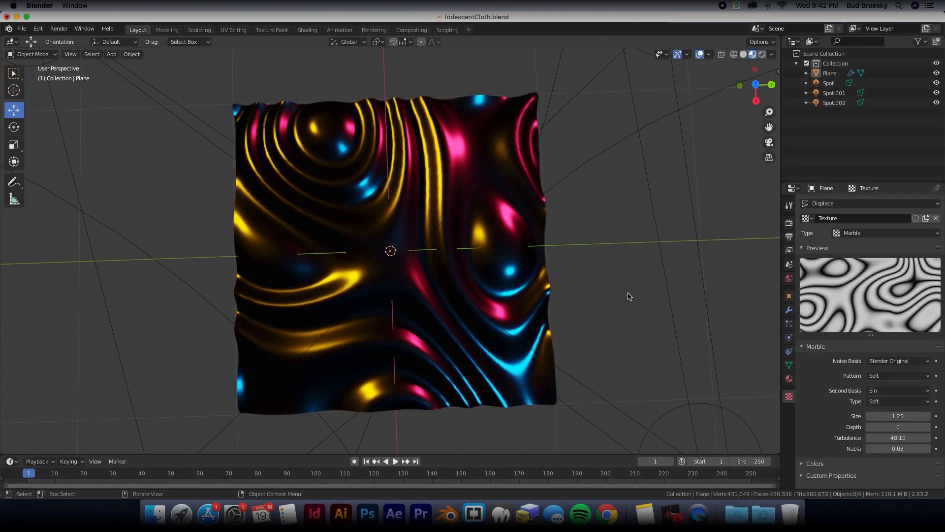
{"action": "left_click", "coordinate": [628, 295]}
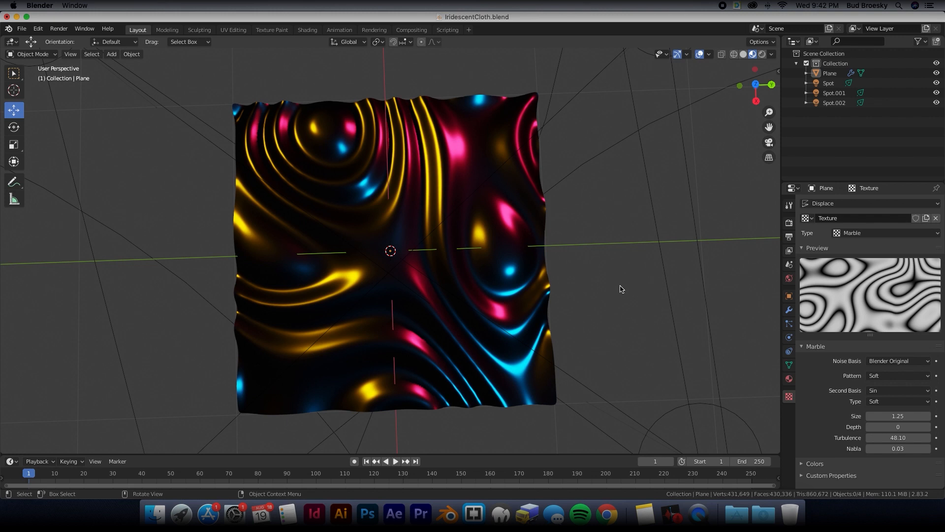
{"action": "key", "text": "super+s"}
Step: Add a plain-axes empty at the centre of the scene
{"action": "left_click", "coordinate": [789, 309]}
{"action": "scroll", "coordinate": [564, 223], "scroll_direction": "down", "scroll_amount": 4}
{"action": "mouse_move", "coordinate": [532, 235]}
{"action": "middle_mouse_down"}
{"action": "mouse_move", "coordinate": [515, 221]}
{"action": "mouse_move", "coordinate": [516, 236]}
{"action": "middle_mouse_up"}
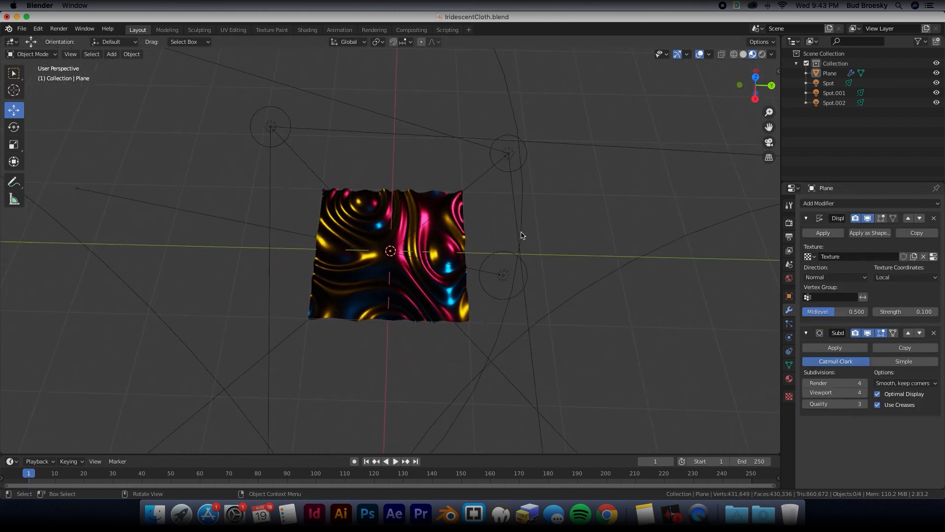
{"action": "left_click", "coordinate": [503, 275]}
{"action": "key", "text": "shift+a"}
{"action": "mouse_move", "coordinate": [462, 88]}
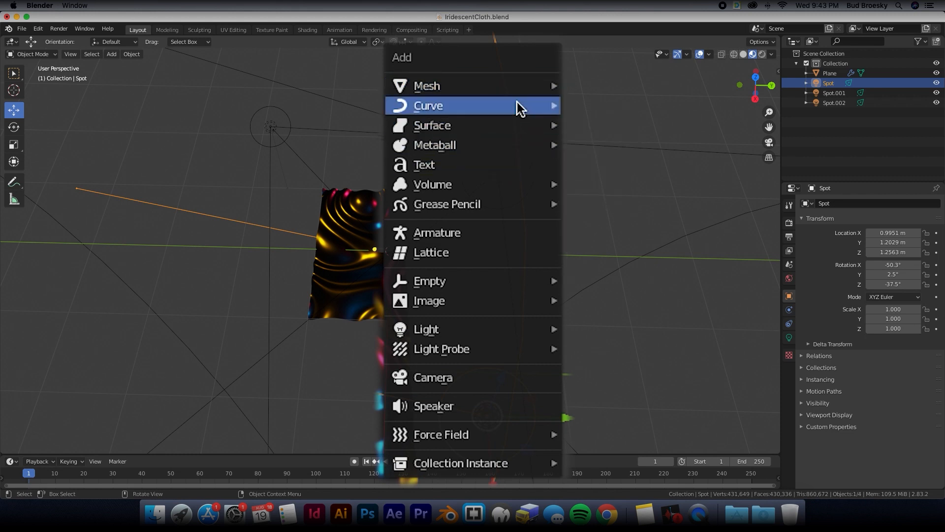
{"action": "mouse_move", "coordinate": [506, 288]}
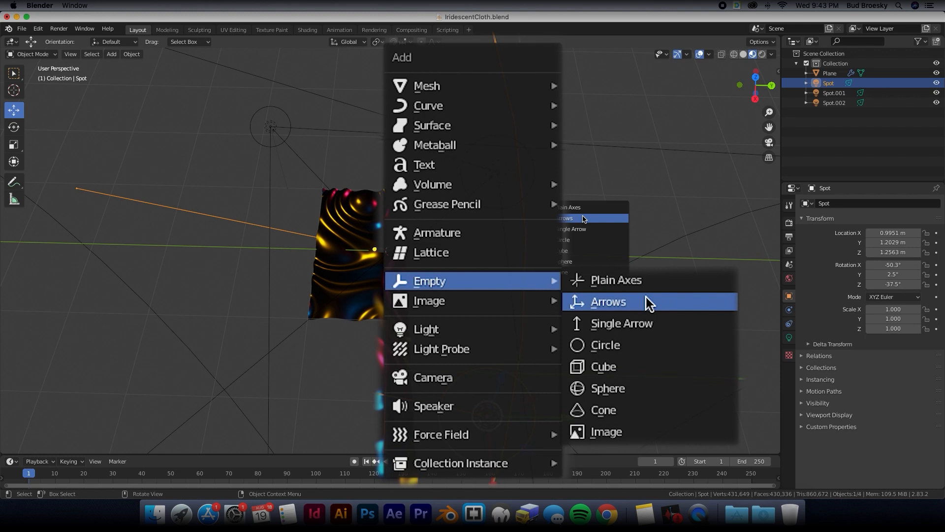
{"action": "left_click", "coordinate": [655, 282]}
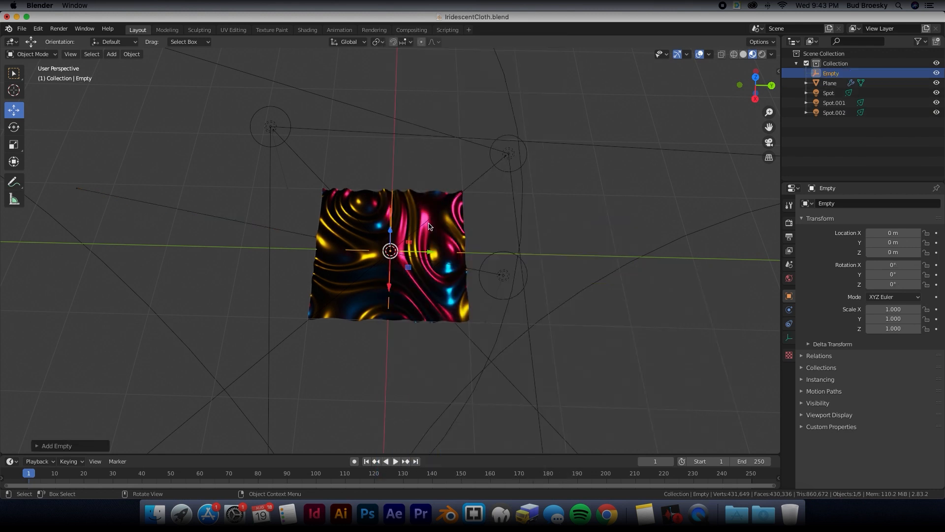
Step: Set the plane's Displace modifier to Object texture coordinates, using the empty as the reference object
{"action": "left_click", "coordinate": [439, 242]}
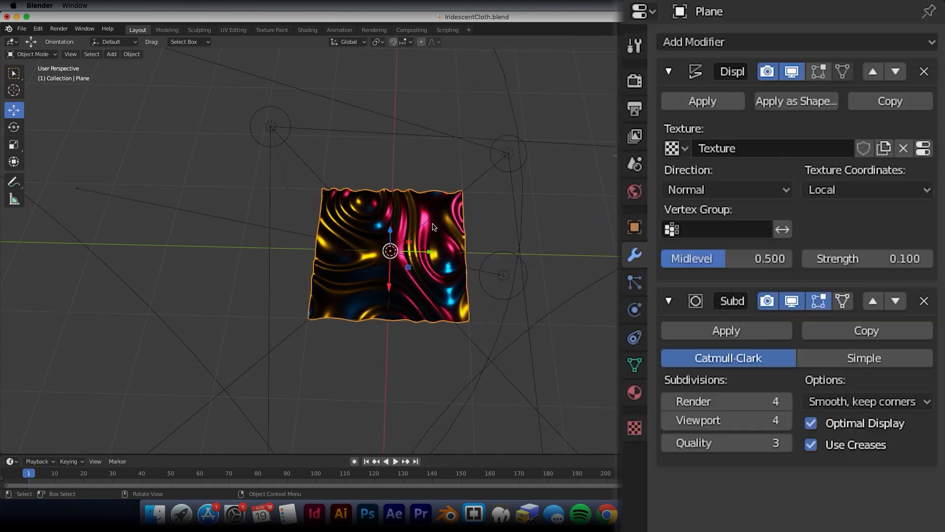
{"action": "left_click", "coordinate": [874, 191]}
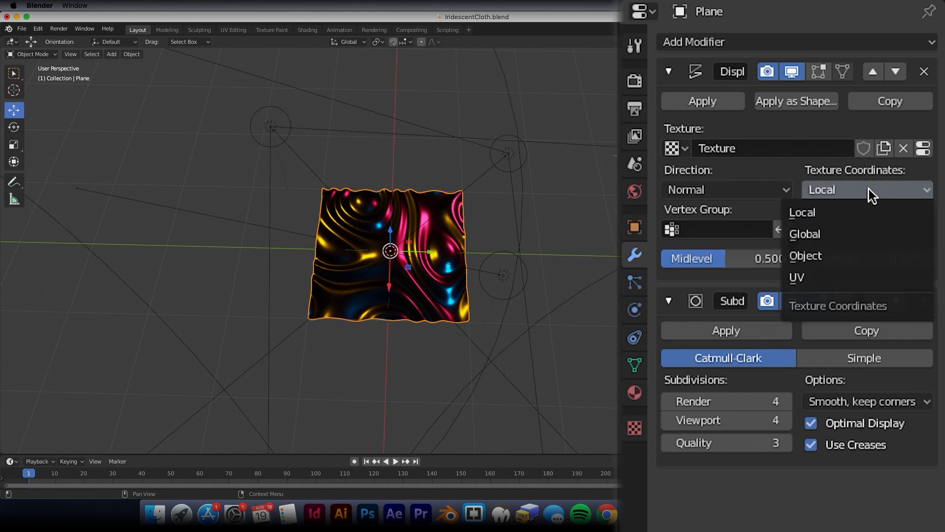
{"action": "left_click", "coordinate": [838, 255]}
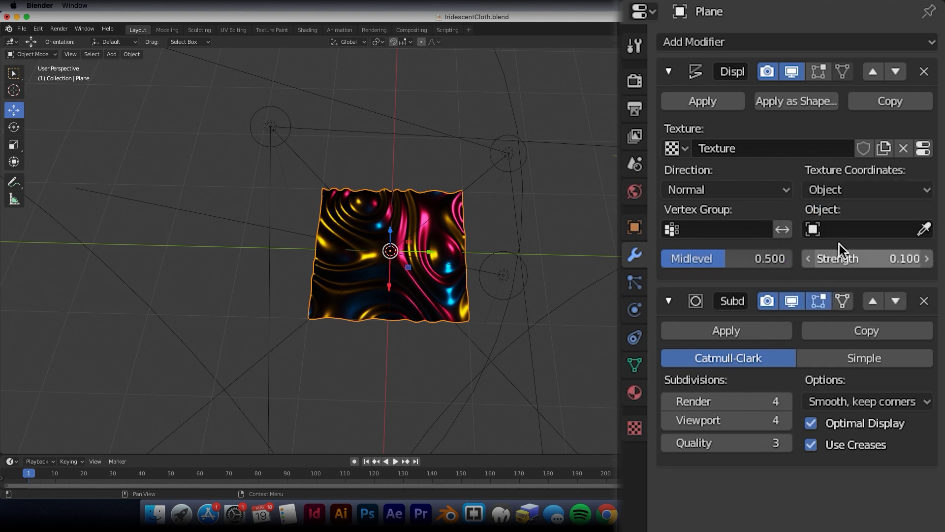
{"action": "left_click", "coordinate": [817, 232]}
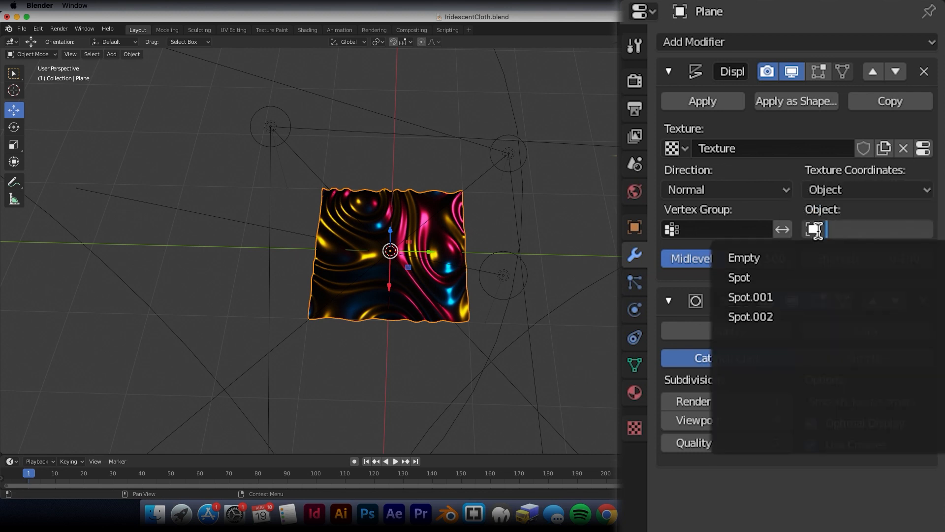
{"action": "left_click", "coordinate": [747, 258]}
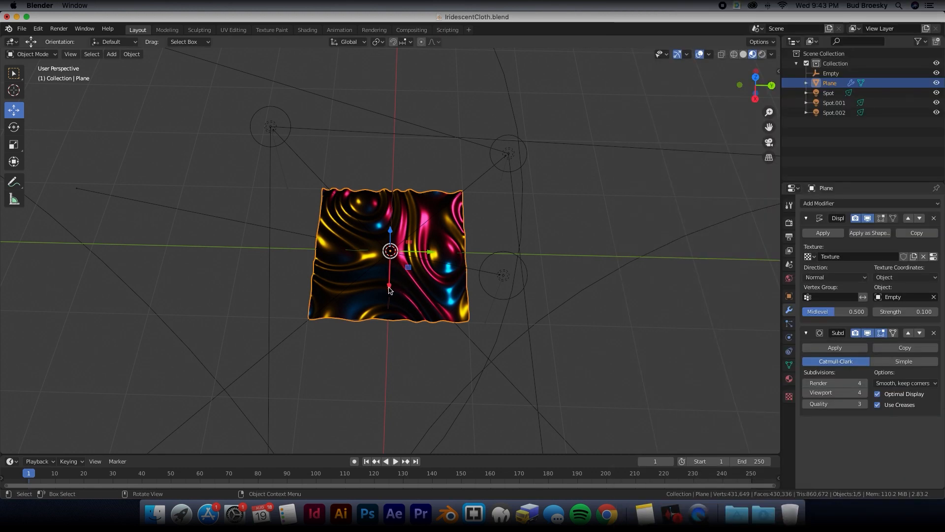
Step: Try moving the plane along the X axis to test how its displacement pattern shifts
{"action": "key", "text": "g"}
{"action": "left_click_drag", "start_coordinate": [391, 272], "coordinate": [391, 242]}
{"action": "right_click", "coordinate": [648, 228]}
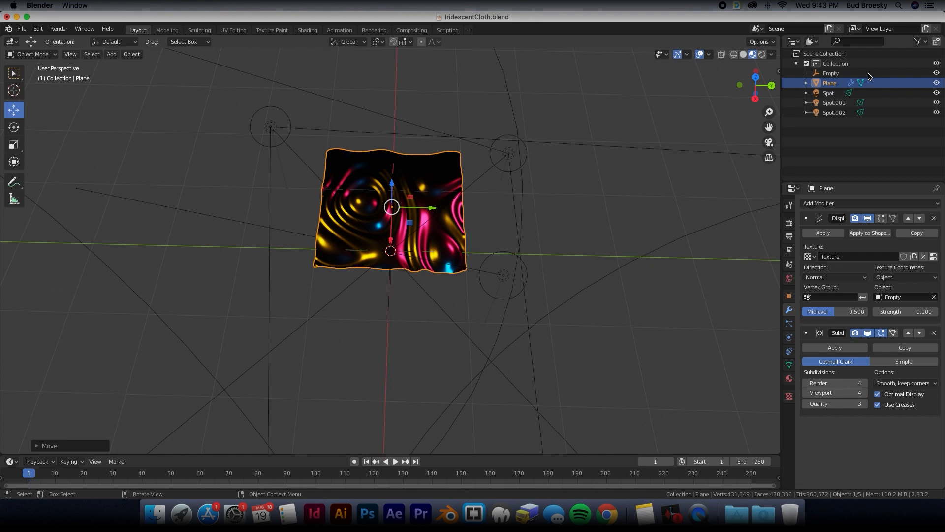
Step: Move the empty to about X -1.73 m and Y 2.30 m, with the viewport in solid shading
{"action": "left_click", "coordinate": [869, 73]}
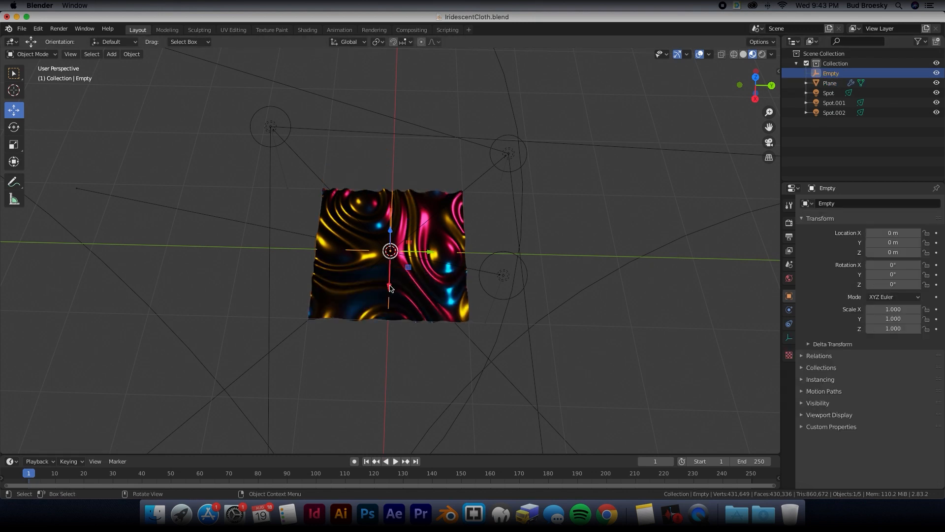
{"action": "left_click_drag", "start_coordinate": [389, 287], "coordinate": [395, 183]}
{"action": "key", "text": "z"}
{"action": "left_click_drag", "start_coordinate": [434, 152], "coordinate": [592, 163]}
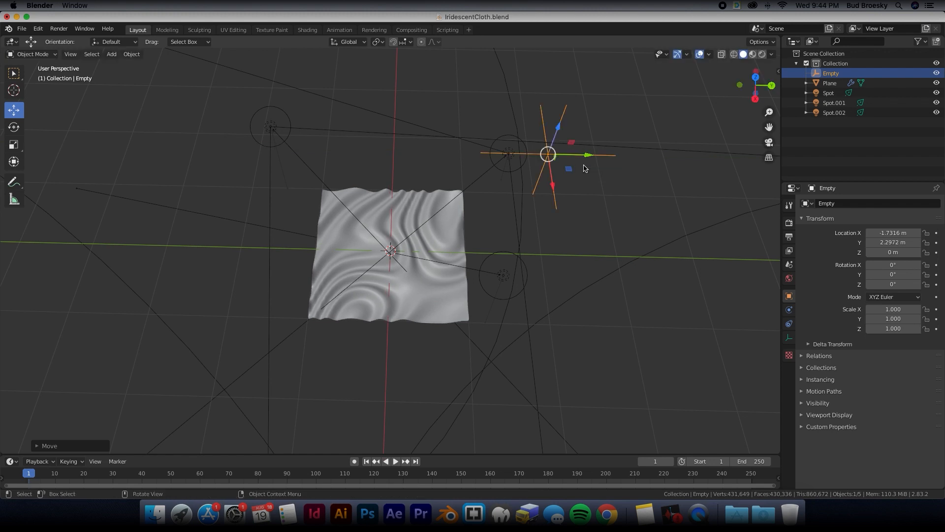
Step: Reposition the empty along the X and Y axes to about X -1.97 m and Y 2.72 m
{"action": "left_click_drag", "start_coordinate": [555, 169], "coordinate": [552, 215]}
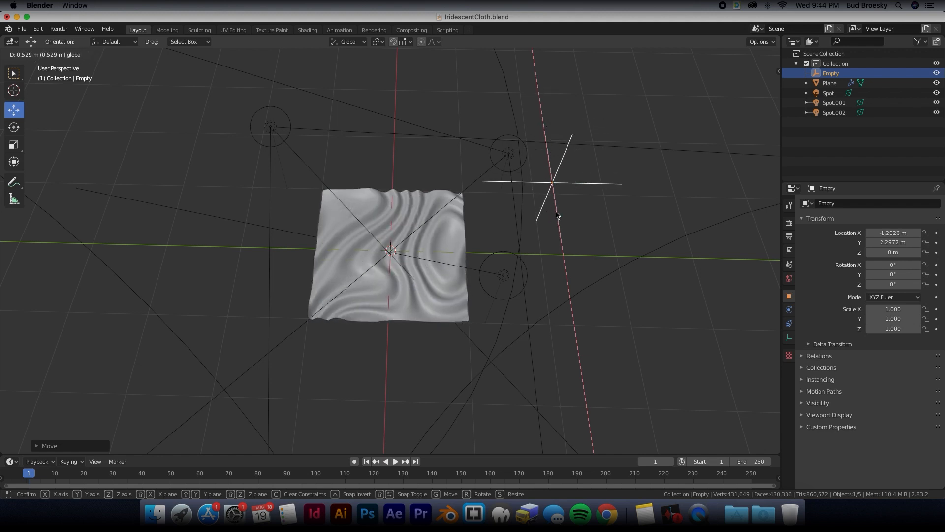
{"action": "left_click_drag", "start_coordinate": [610, 183], "coordinate": [625, 185]}
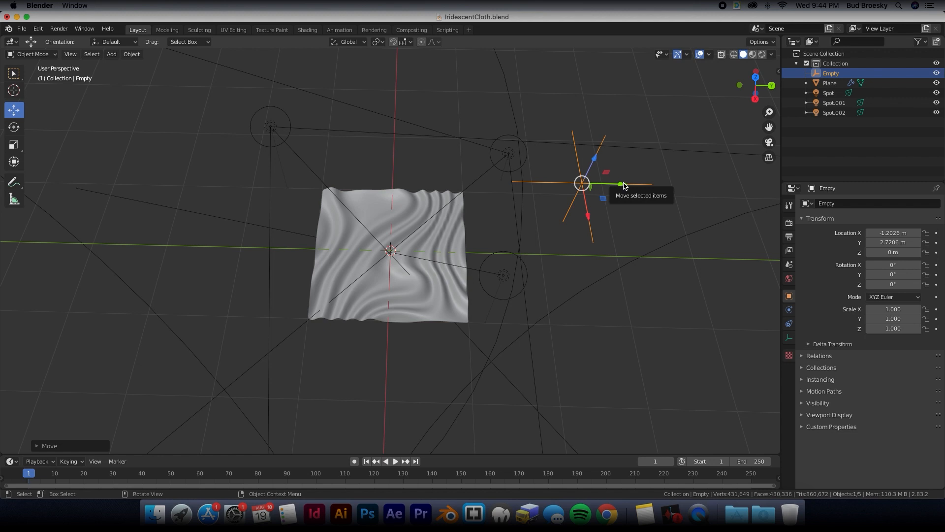
{"action": "left_click_drag", "start_coordinate": [582, 183], "coordinate": [571, 242]}
{"action": "key", "text": "x"}
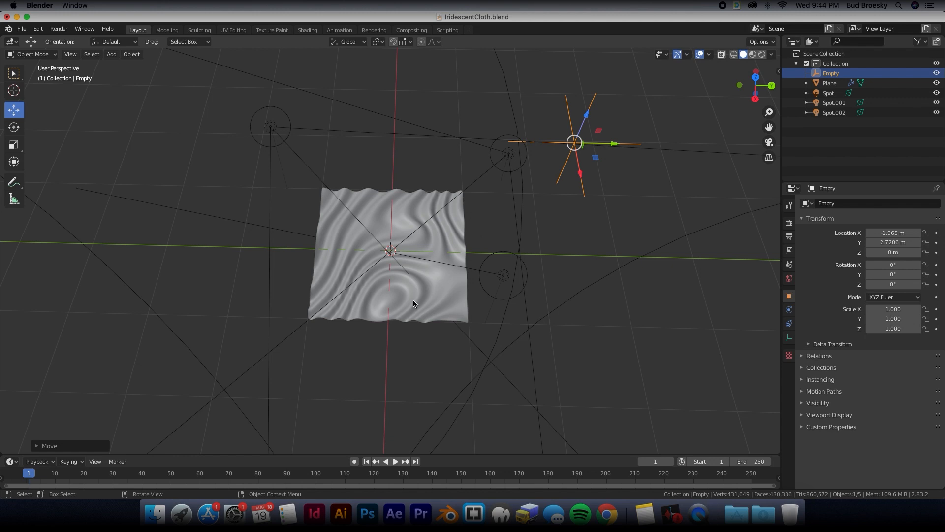
Step: Switch the viewport back to material preview shading and inspect the cloth's reflections from above
{"action": "left_click", "coordinate": [753, 55]}
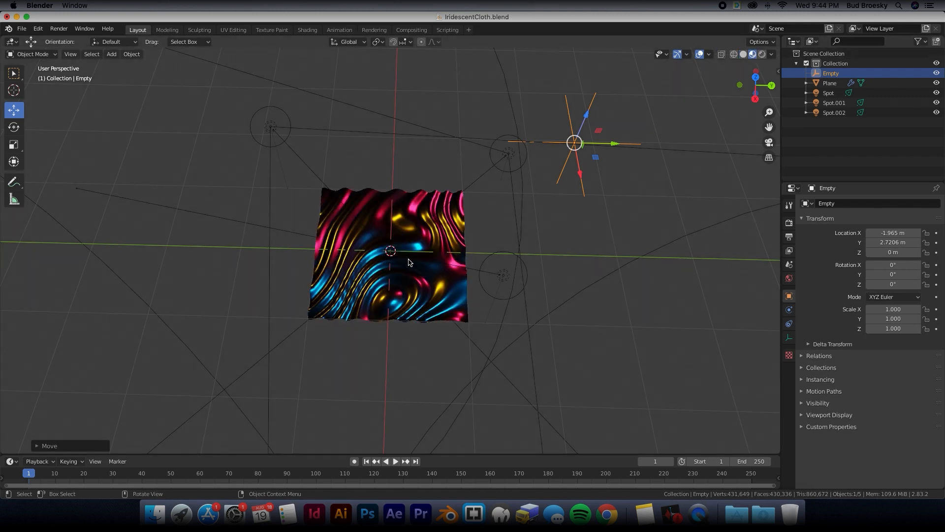
{"action": "scroll", "coordinate": [411, 222], "scroll_direction": "up", "scroll_amount": 3}
{"action": "middle_click_drag", "start_coordinate": [411, 222], "coordinate": [402, 374]}
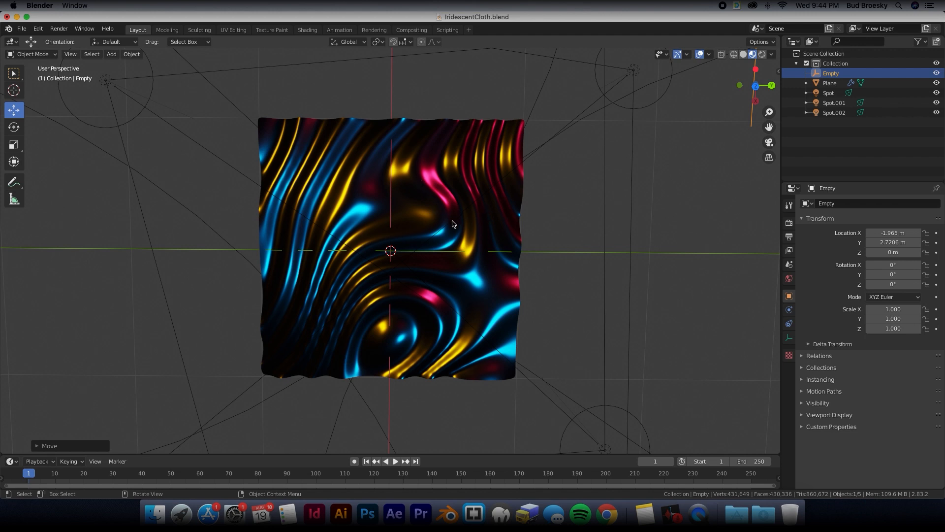
{"action": "scroll", "coordinate": [427, 256], "scroll_direction": "down", "scroll_amount": 2}
{"action": "middle_click_drag", "start_coordinate": [413, 260], "coordinate": [414, 230]}
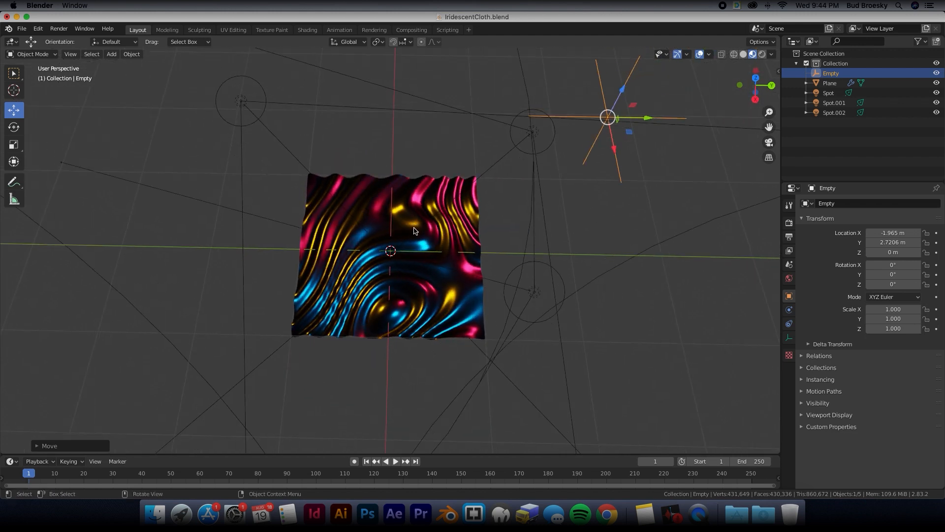
Step: Add a camera and raise it to about 1.37 m above the cloth's centre
{"action": "key", "text": "shift+a"}
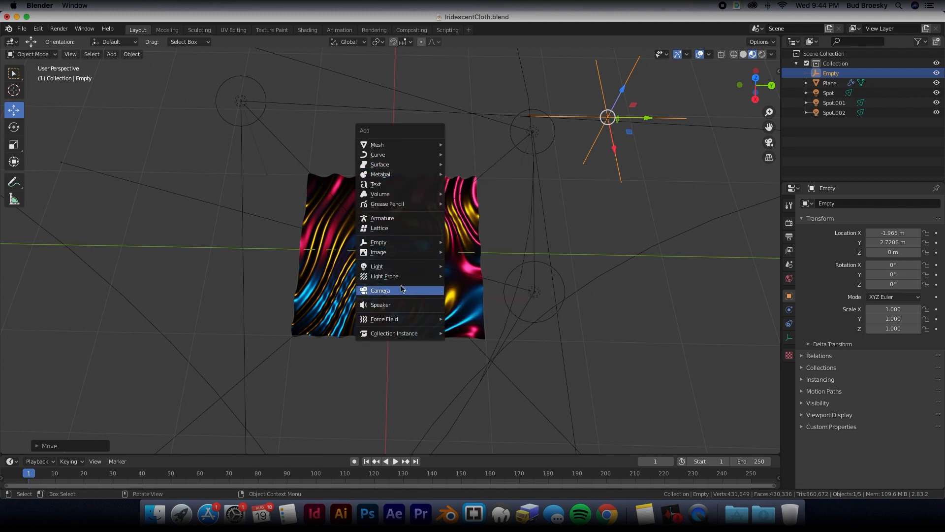
{"action": "left_click", "coordinate": [380, 291]}
{"action": "middle_click_drag", "start_coordinate": [397, 246], "coordinate": [396, 197]}
{"action": "key", "text": "g"}
{"action": "left_click", "coordinate": [396, 142]}
{"action": "middle_click_drag", "start_coordinate": [396, 143], "coordinate": [640, 246]}
Step: Set the camera's X, Y and Z rotation to 0° so it points straight down at the cloth
{"action": "double_click", "coordinate": [901, 265]}
{"action": "type", "text": "0"}
{"action": "key", "text": "Tab"}
{"action": "type", "text": "0"}
{"action": "key", "text": "Tab"}
{"action": "type", "text": "0"}
{"action": "key", "text": "Return"}
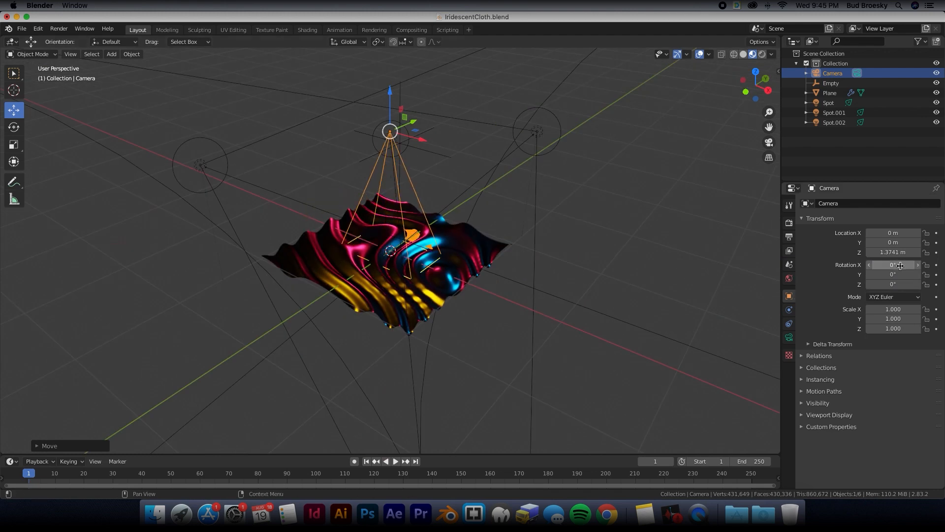
Step: Try moving the camera along the Z axis
{"action": "scroll", "coordinate": [429, 171], "scroll_direction": "down", "scroll_amount": 1}
{"action": "key", "text": "g"}
{"action": "key", "text": "z"}
{"action": "left_click", "coordinate": [381, 445]}
{"action": "key", "text": "ctrl+z"}
Step: Raise the camera to about 2.61 m on the Z axis and view the cloth through the active camera
{"action": "scroll", "coordinate": [444, 311], "scroll_direction": "down", "scroll_amount": 3}
{"action": "key", "text": "g"}
{"action": "key", "text": "z"}
{"action": "left_click", "coordinate": [433, 296]}
{"action": "left_click", "coordinate": [70, 54]}
{"action": "mouse_move", "coordinate": [126, 241]}
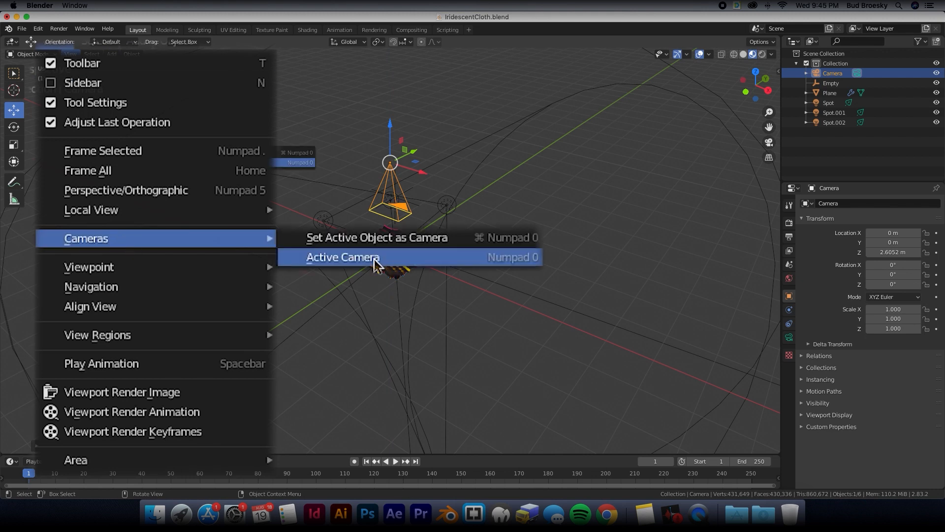
{"action": "left_click", "coordinate": [377, 259]}
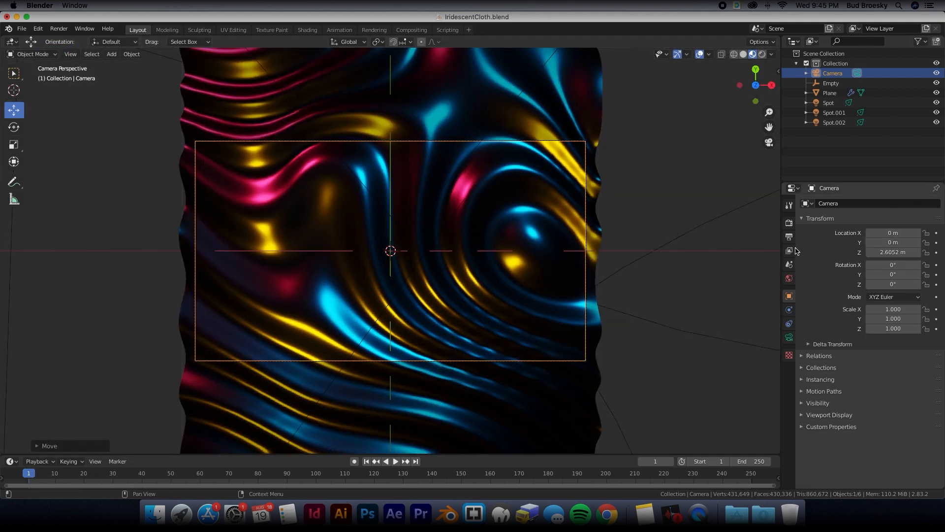
Step: Set the output resolution to a square 1080 × 1080 px at 200%
{"action": "left_click", "coordinate": [789, 223]}
{"action": "left_click", "coordinate": [790, 240]}
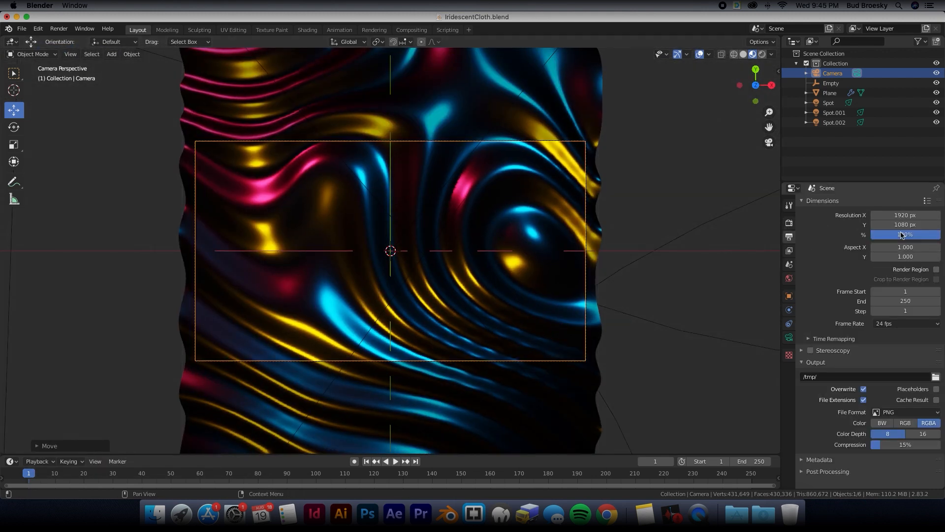
{"action": "left_click", "coordinate": [908, 214]}
{"action": "type", "text": "1080"}
{"action": "key", "text": "Return"}
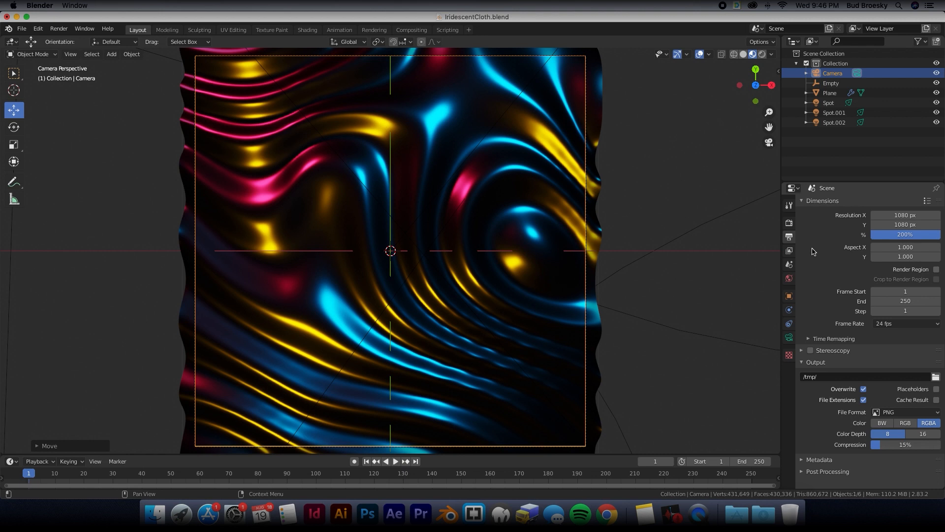
Step: Render the still image and inspect the result up close
{"action": "left_click", "coordinate": [58, 28]}
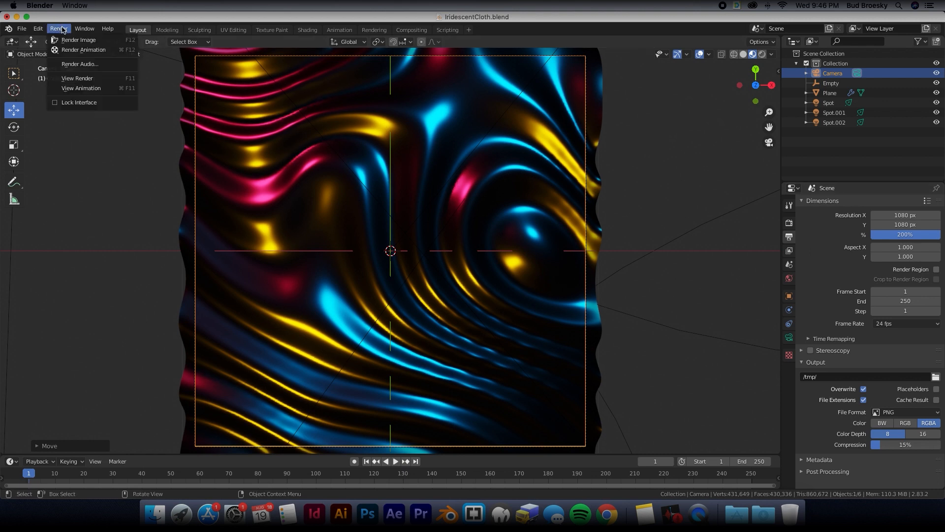
{"action": "left_click", "coordinate": [69, 41]}
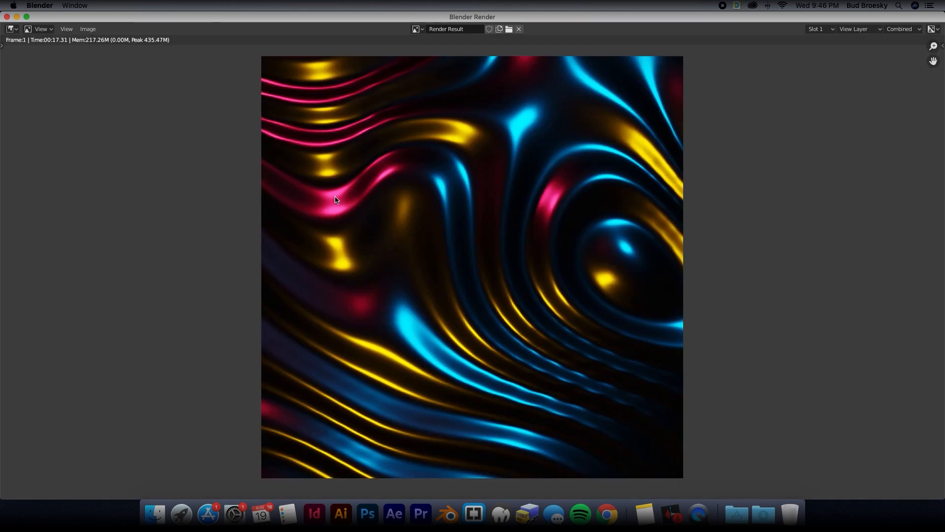
{"action": "scroll", "coordinate": [413, 229], "scroll_direction": "up", "scroll_amount": 3}
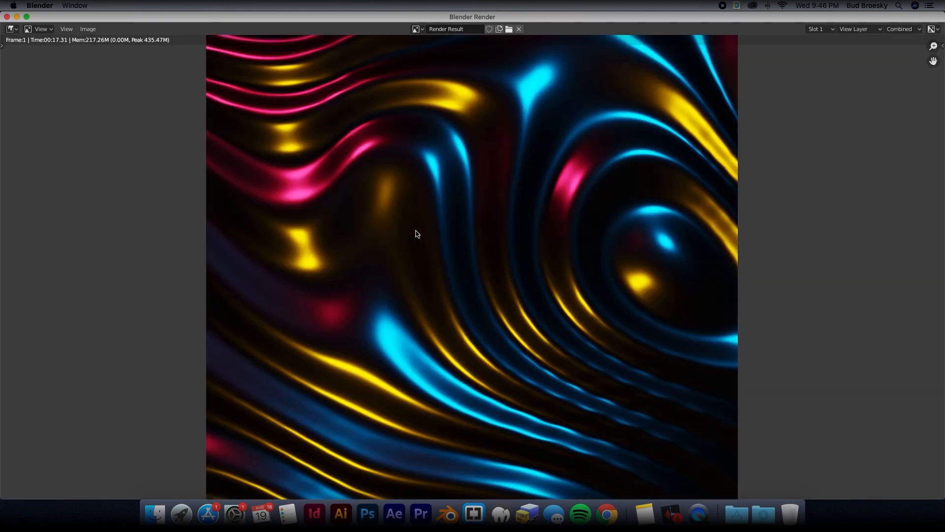
{"action": "scroll", "coordinate": [420, 233], "scroll_direction": "down", "scroll_amount": 3}
{"action": "scroll", "coordinate": [422, 232], "scroll_direction": "up", "scroll_amount": 2}
{"action": "scroll", "coordinate": [372, 173], "scroll_direction": "down", "scroll_amount": 2}
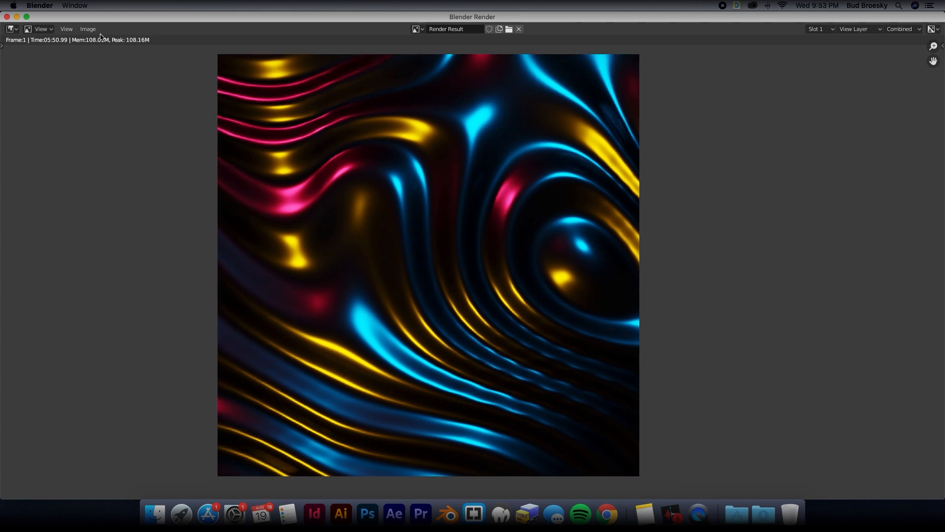
Step: Save the rendered image as Render.png in the Cloth Displacement folder
{"action": "left_click", "coordinate": [88, 29]}
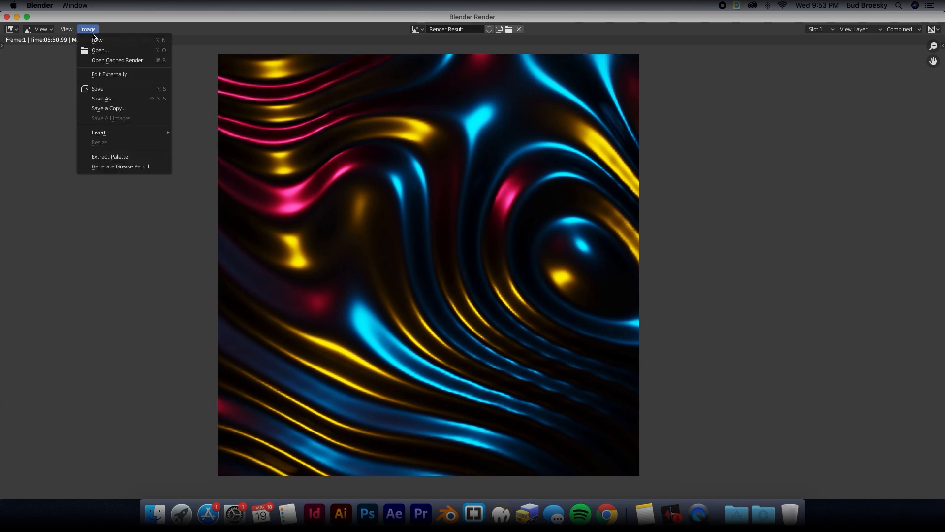
{"action": "left_click", "coordinate": [102, 90]}
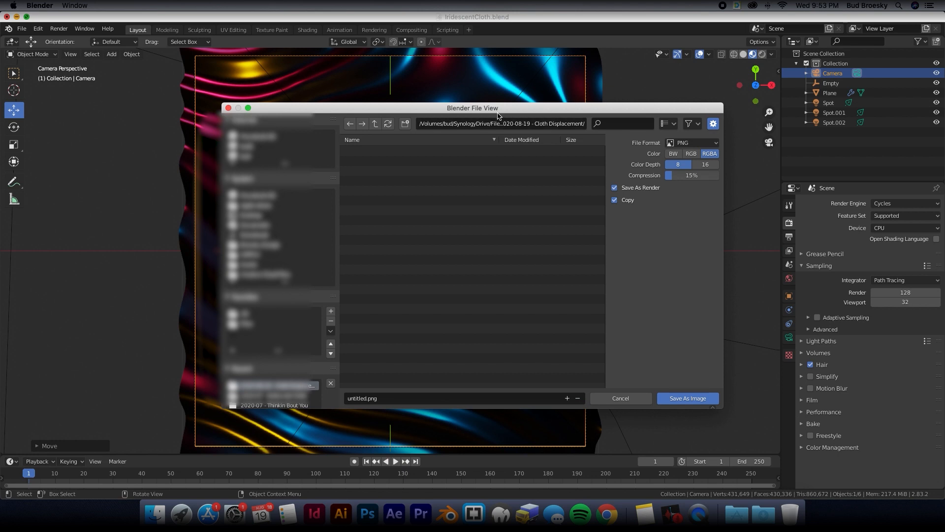
{"action": "left_click_drag", "start_coordinate": [498, 109], "coordinate": [475, 106]}
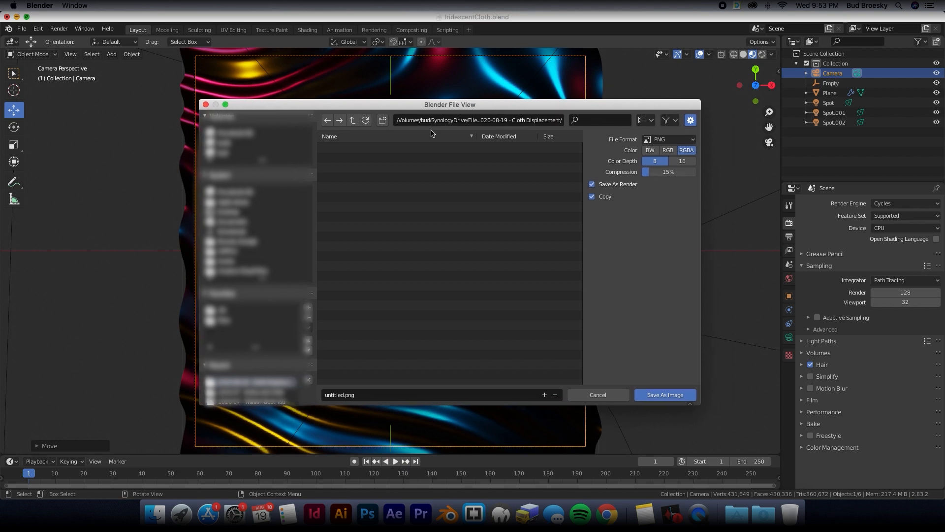
{"action": "left_click", "coordinate": [331, 394]}
{"action": "type", "text": "Render"}
{"action": "key", "text": "Return"}
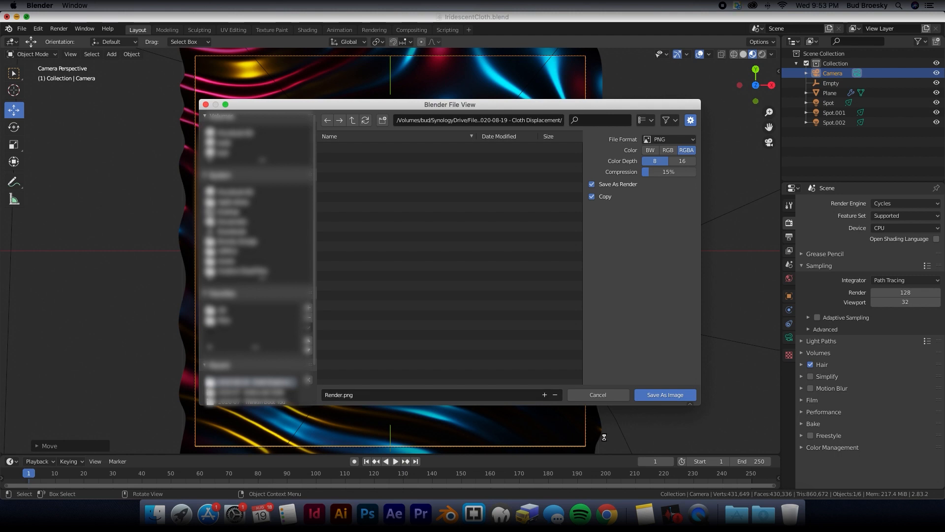
{"action": "left_click", "coordinate": [667, 396]}
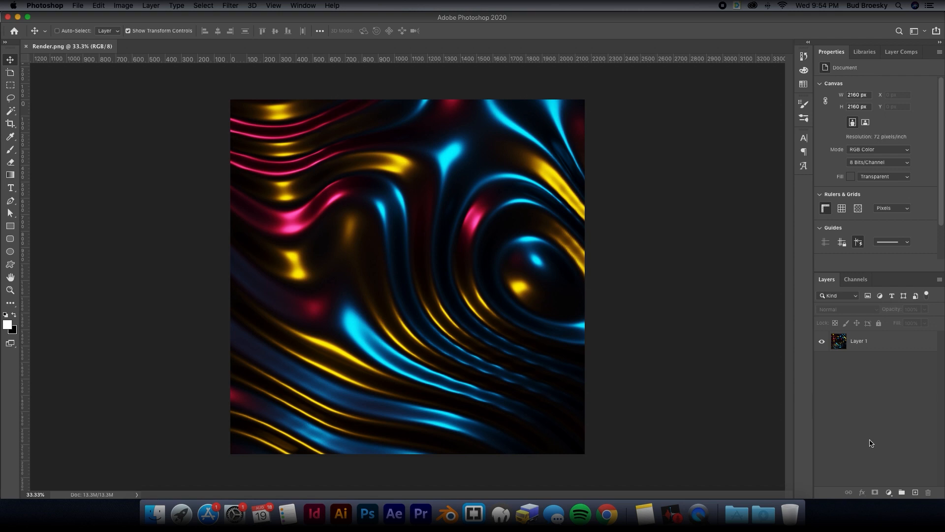
Step: In Photoshop, add a Curves adjustment layer to Render.png and brighten it with points from input 179 to output 232 and 46 to 79
{"action": "left_click", "coordinate": [888, 493]}
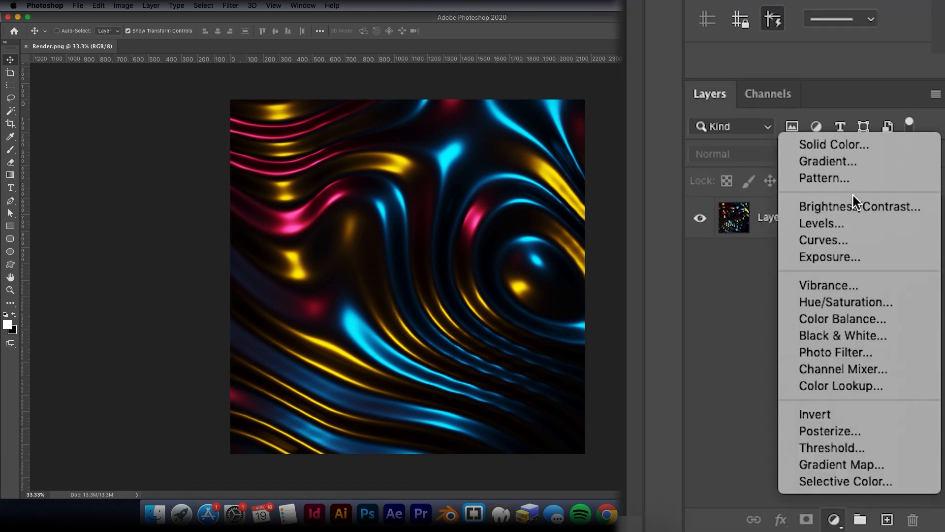
{"action": "left_click", "coordinate": [855, 241]}
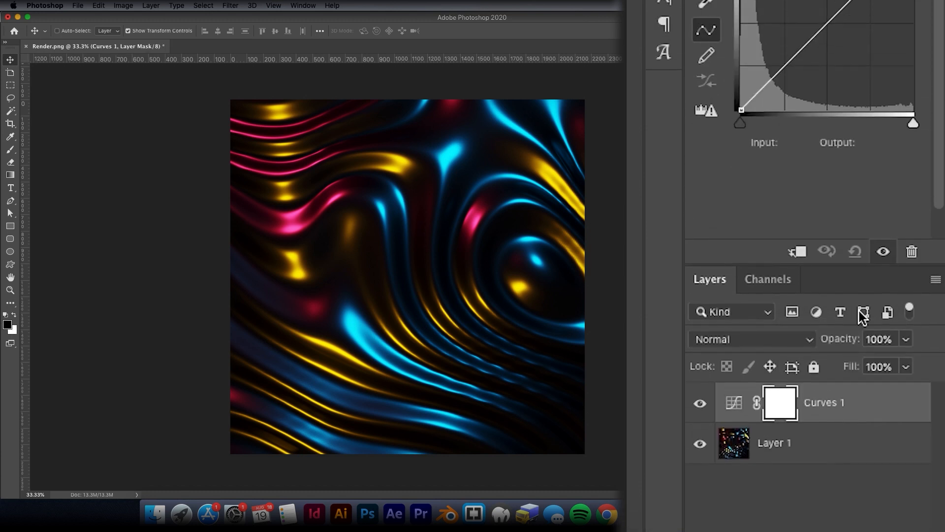
{"action": "left_click_drag", "start_coordinate": [864, 116], "coordinate": [862, 81]}
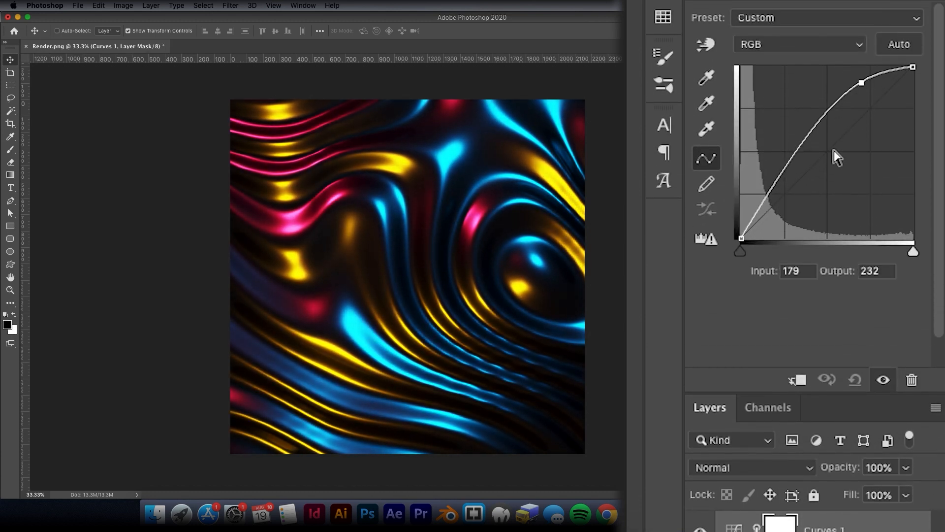
{"action": "mouse_move", "coordinate": [776, 184]}
{"action": "left_mouse_down"}
{"action": "mouse_move", "coordinate": [781, 196]}
{"action": "mouse_move", "coordinate": [765, 185]}
{"action": "mouse_move", "coordinate": [775, 184]}
{"action": "left_mouse_up"}
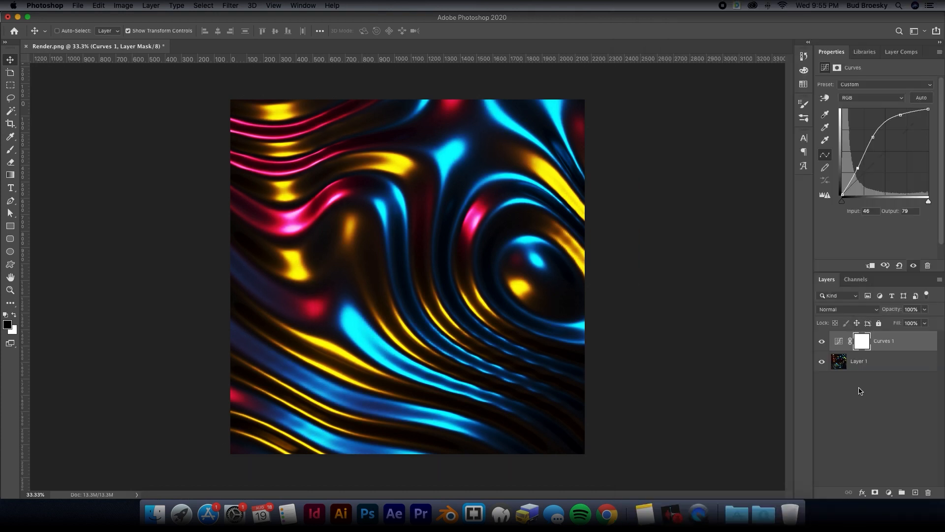
Step: Compare the image with and without the Curves adjustment and examine the colours up close
{"action": "left_click", "coordinate": [857, 389]}
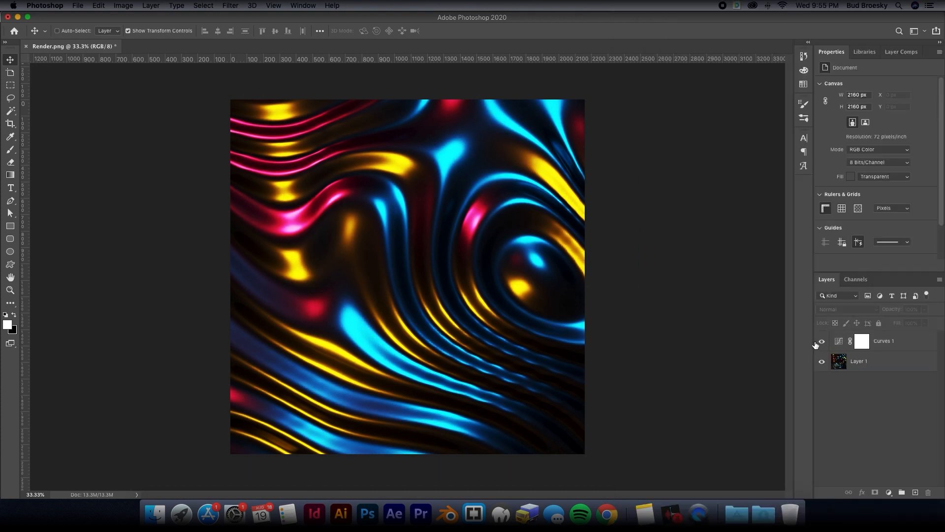
{"action": "left_click", "coordinate": [821, 343]}
{"action": "left_click", "coordinate": [821, 342]}
{"action": "scroll", "coordinate": [450, 205], "scroll_direction": "up", "scroll_amount": 5, "text": "alt"}
{"action": "scroll", "coordinate": [465, 248], "scroll_direction": "down", "scroll_amount": 5, "text": "alt"}
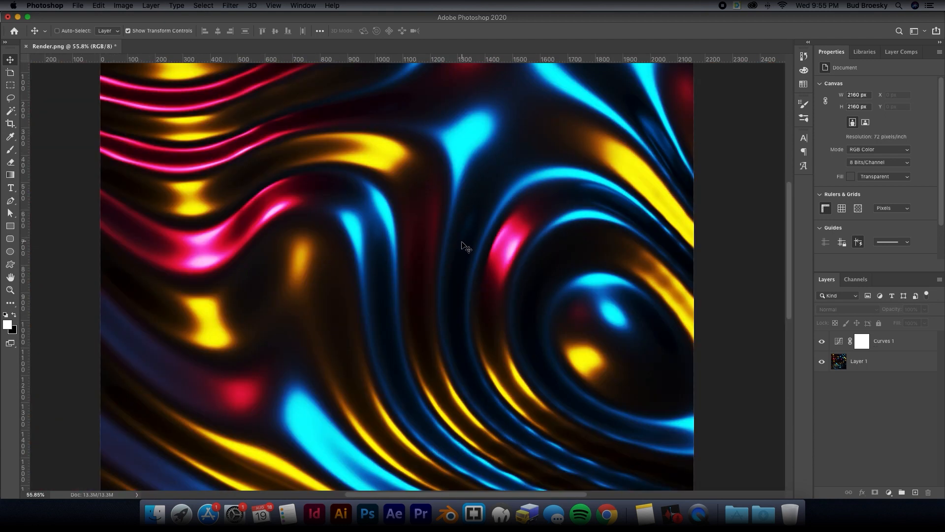
{"action": "scroll", "coordinate": [465, 266], "scroll_direction": "down", "scroll_amount": 2, "text": "alt"}
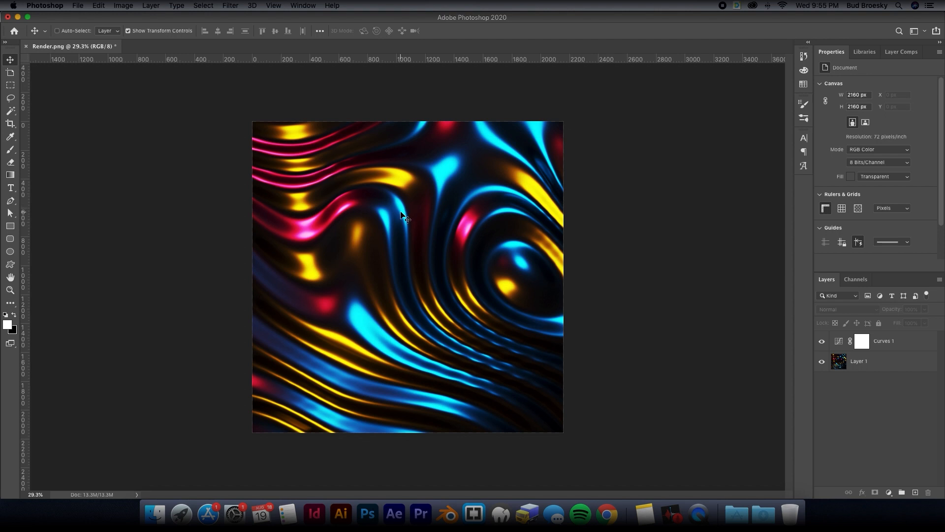
Step: Create a new layer named Grain in Overlay mode, filled with the overlay-neutral 50% gray
{"action": "left_click", "coordinate": [151, 5]}
{"action": "mouse_move", "coordinate": [206, 17]}
{"action": "left_click", "coordinate": [389, 38]}
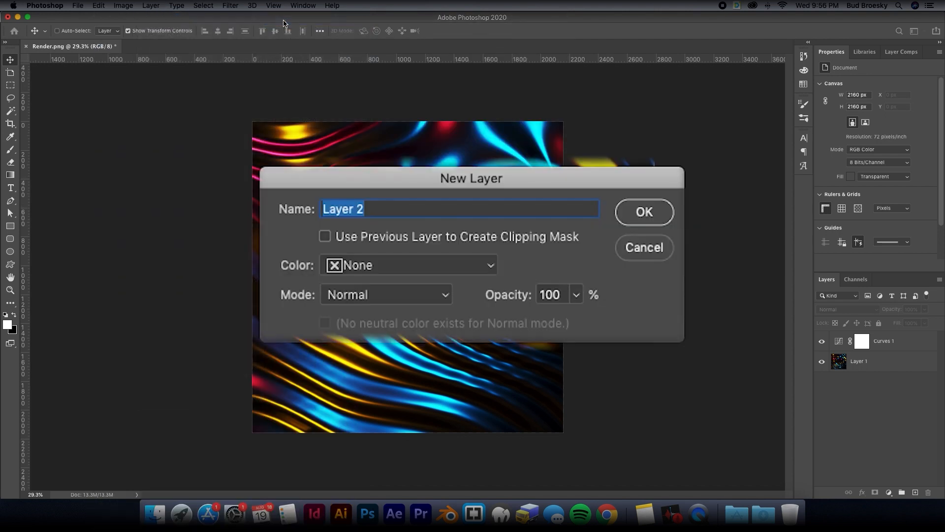
{"action": "type", "text": "Grain"}
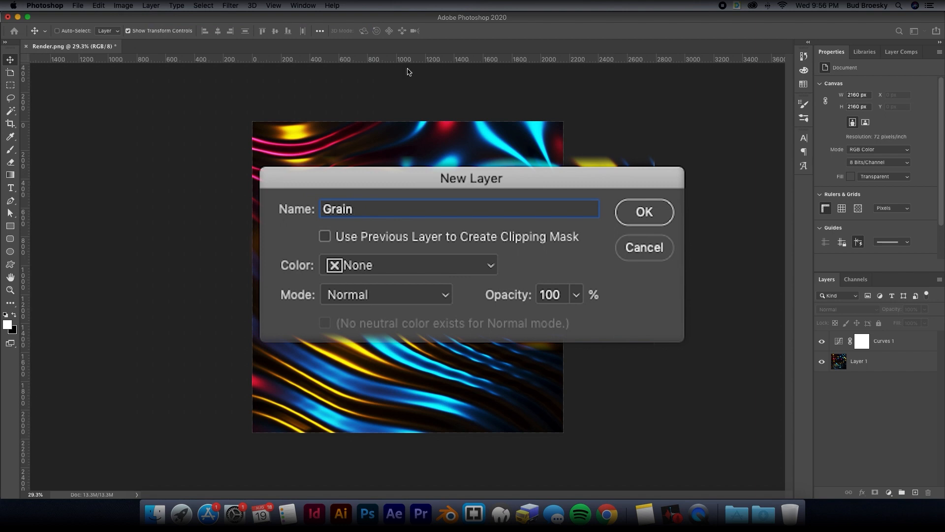
{"action": "left_click", "coordinate": [386, 295]}
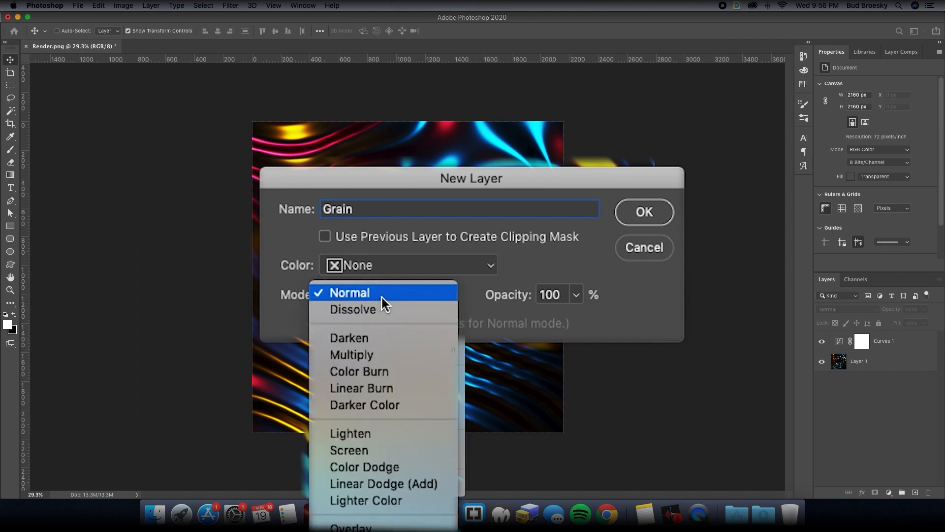
{"action": "left_click", "coordinate": [351, 526]}
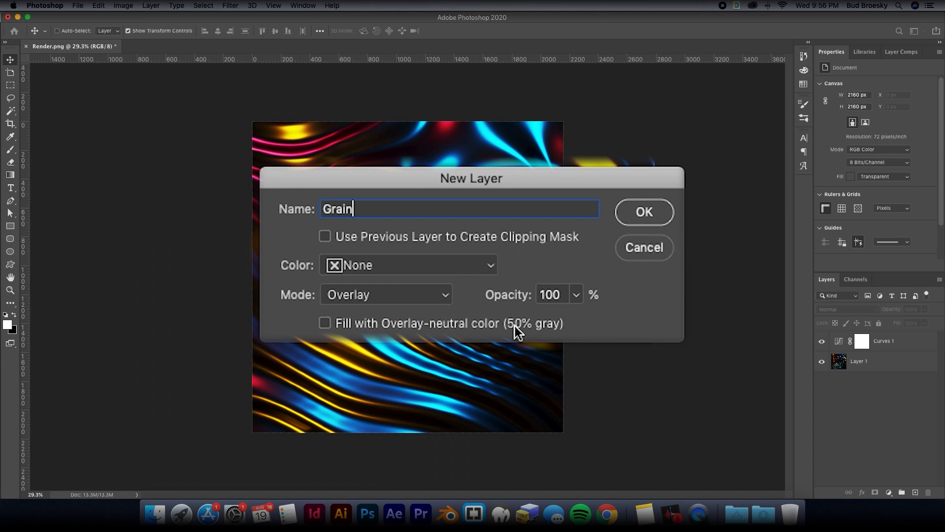
{"action": "left_click", "coordinate": [326, 322]}
{"action": "left_click", "coordinate": [671, 213]}
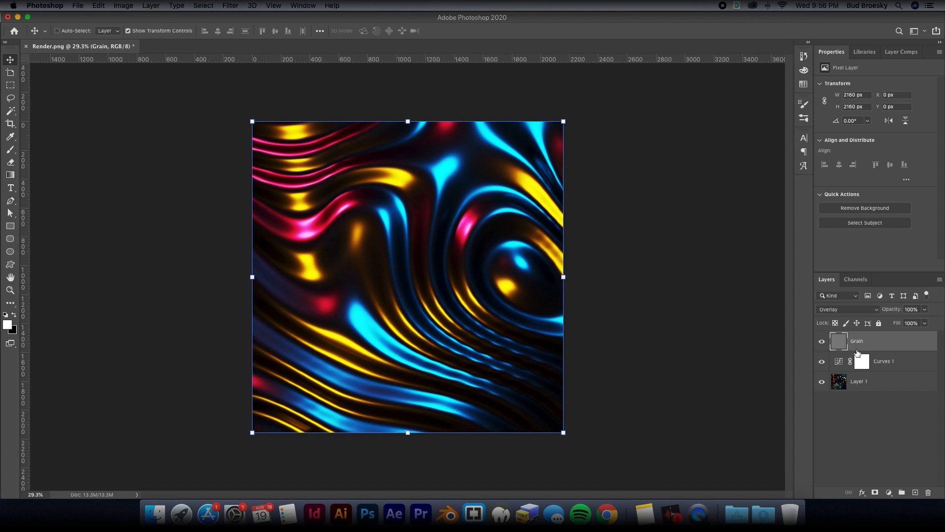
Step: Start a Field Blur on the Grain layer and set its grain noise amount to 100%
{"action": "left_click", "coordinate": [232, 7]}
{"action": "mouse_move", "coordinate": [263, 135]}
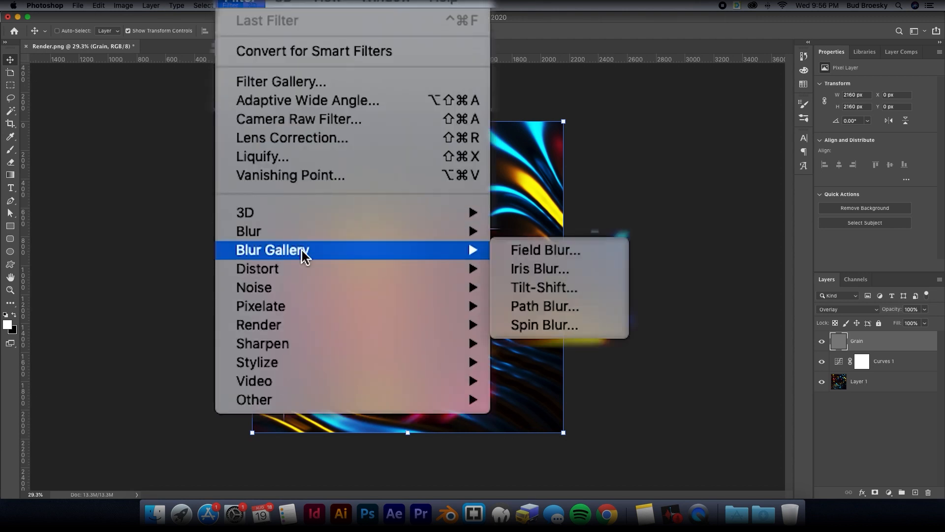
{"action": "left_click", "coordinate": [555, 252]}
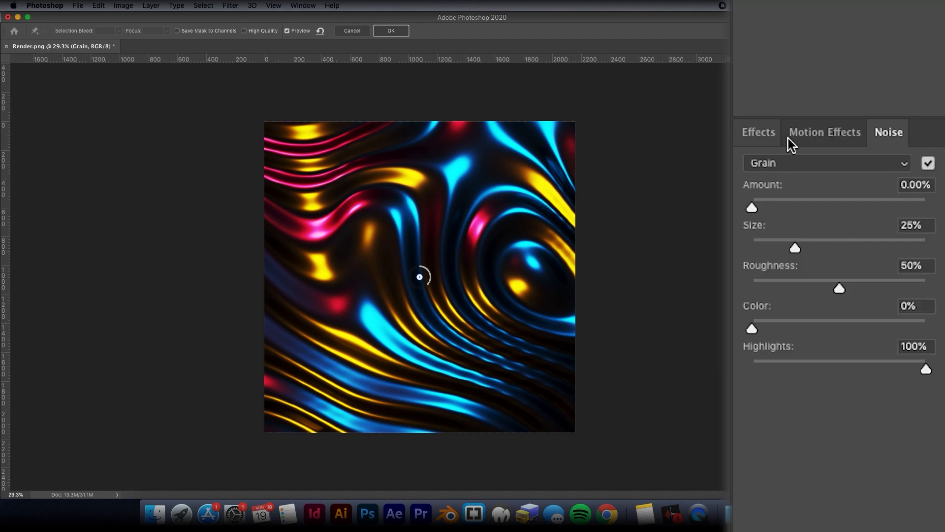
{"action": "left_click_drag", "start_coordinate": [784, 208], "coordinate": [939, 212]}
{"action": "scroll", "coordinate": [471, 171], "scroll_direction": "up", "scroll_amount": 6, "text": "alt"}
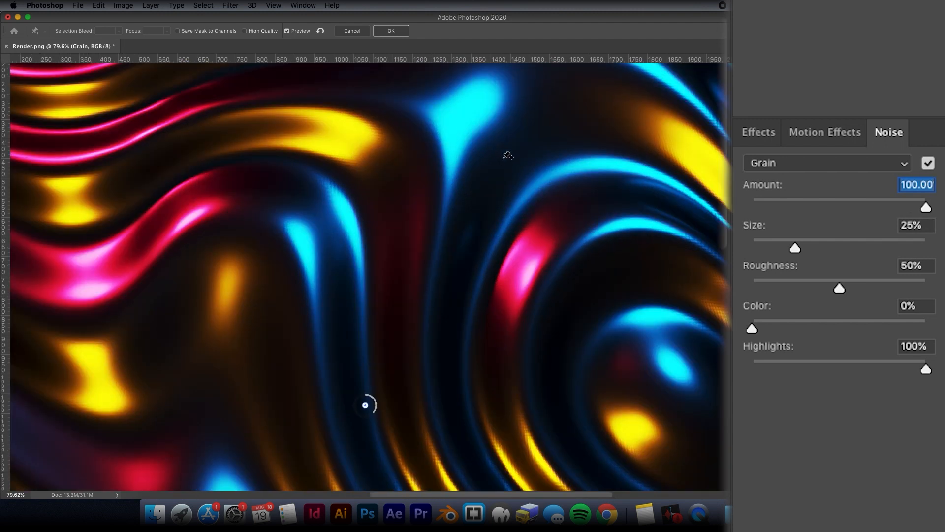
{"action": "scroll", "coordinate": [508, 155], "scroll_direction": "up", "scroll_amount": 4}
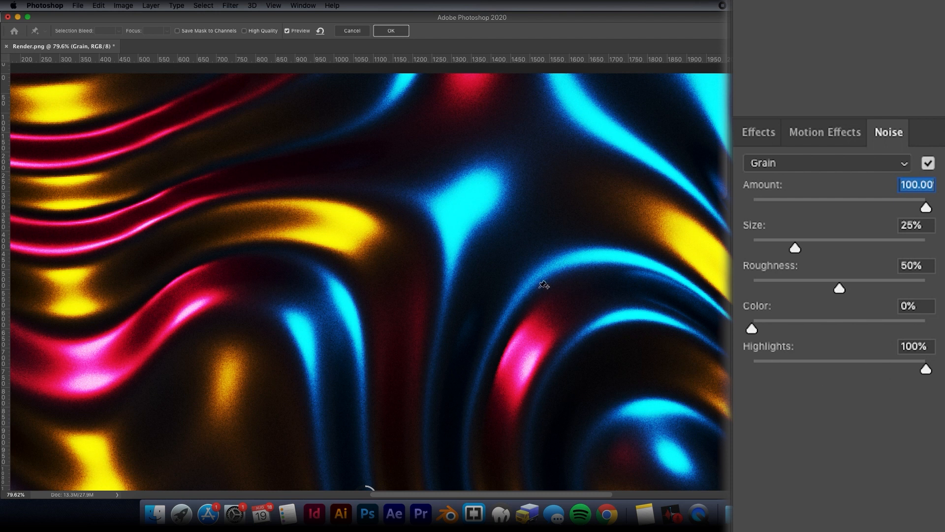
{"action": "scroll", "coordinate": [475, 269], "scroll_direction": "down", "scroll_amount": 3, "text": "alt"}
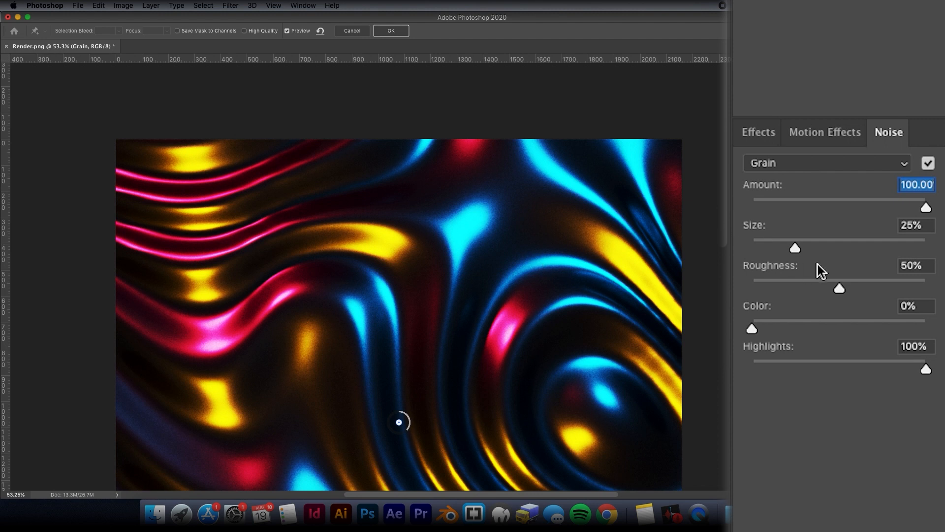
Step: Set the grain size to 15% and roughness to 25%, and apply the Field Blur to the Grain layer
{"action": "left_click_drag", "start_coordinate": [800, 250], "coordinate": [778, 249]}
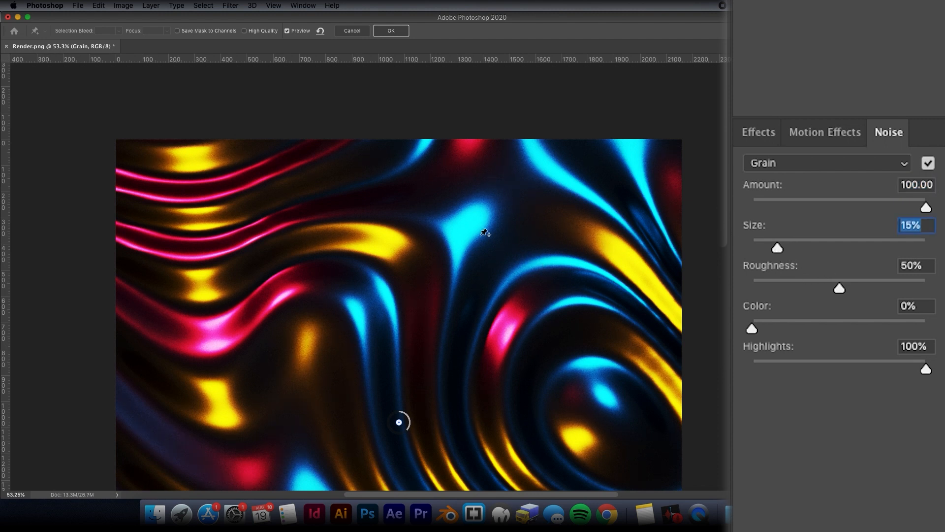
{"action": "scroll", "coordinate": [486, 228], "scroll_direction": "up", "scroll_amount": 3, "text": "alt"}
{"action": "left_click_drag", "start_coordinate": [837, 291], "coordinate": [796, 288]}
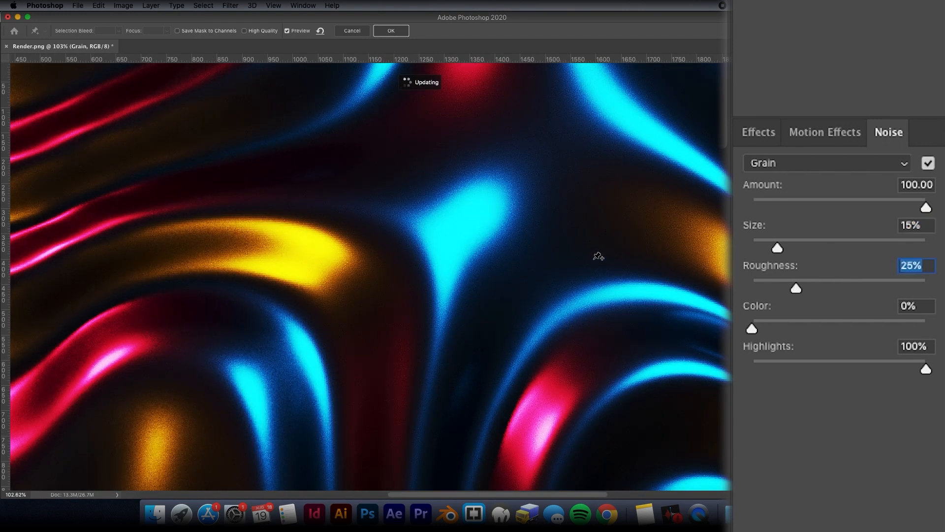
{"action": "scroll", "coordinate": [446, 246], "scroll_direction": "up", "scroll_amount": 1, "text": "alt"}
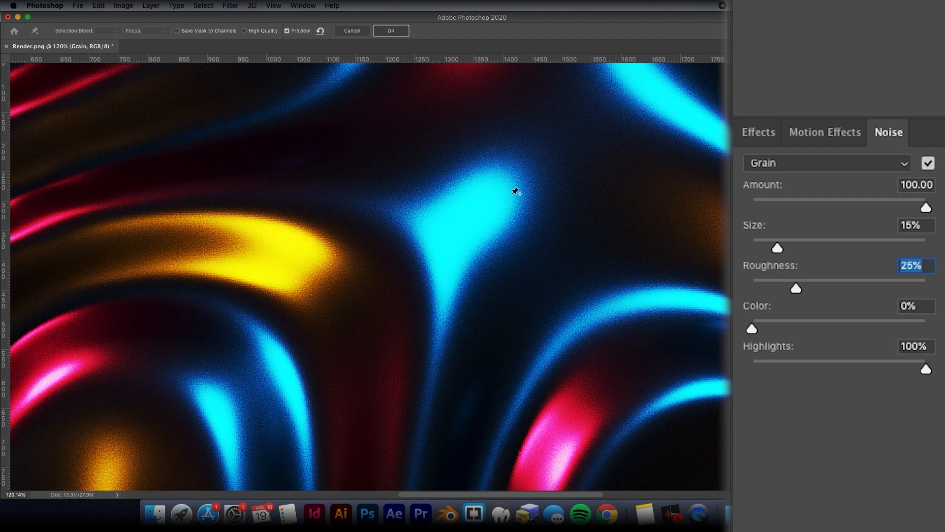
{"action": "scroll", "coordinate": [512, 193], "scroll_direction": "down", "scroll_amount": 3, "text": "alt"}
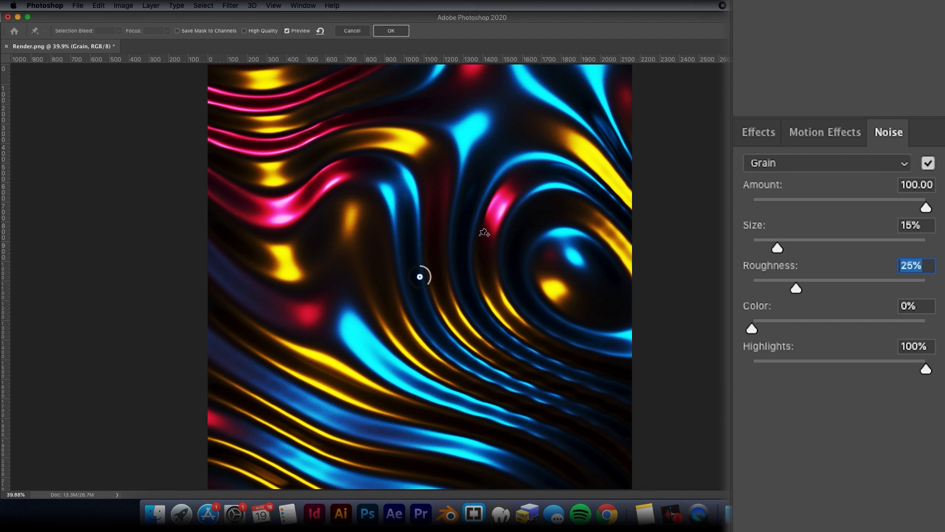
{"action": "scroll", "coordinate": [473, 232], "scroll_direction": "down", "scroll_amount": 1, "text": "alt"}
{"action": "left_click", "coordinate": [391, 30]}
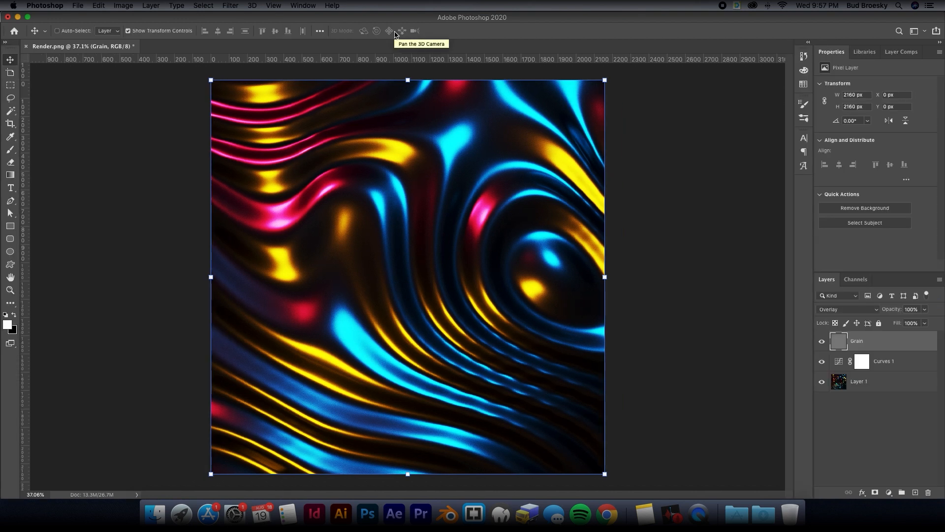
Step: Compare the image with and without the Grain layer and examine the grain texture up close
{"action": "left_click", "coordinate": [839, 393]}
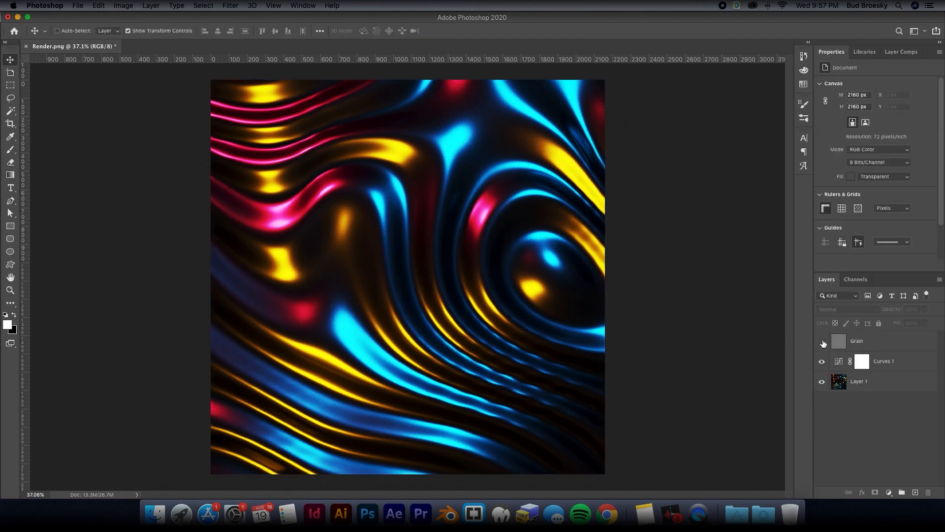
{"action": "scroll", "coordinate": [526, 187], "scroll_direction": "up", "scroll_amount": 8, "text": "alt"}
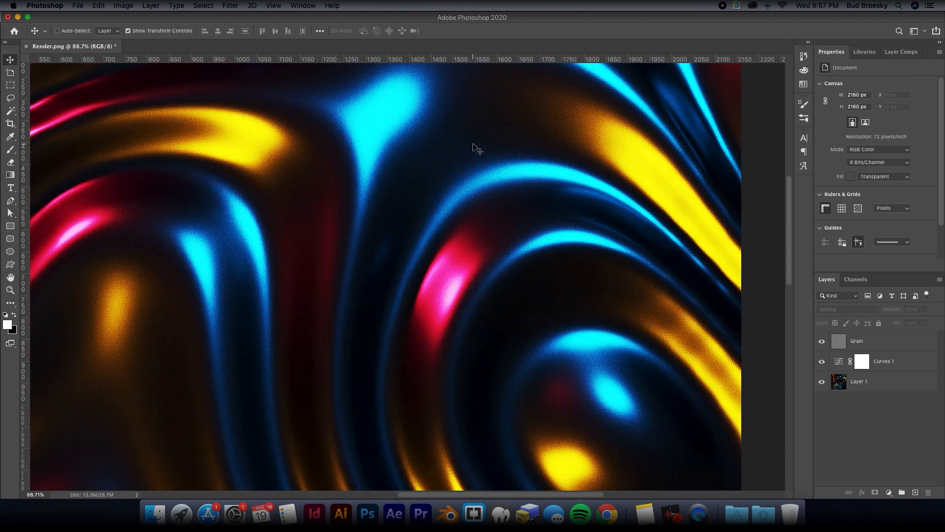
{"action": "scroll", "coordinate": [463, 213], "scroll_direction": "down", "scroll_amount": 5, "text": "alt"}
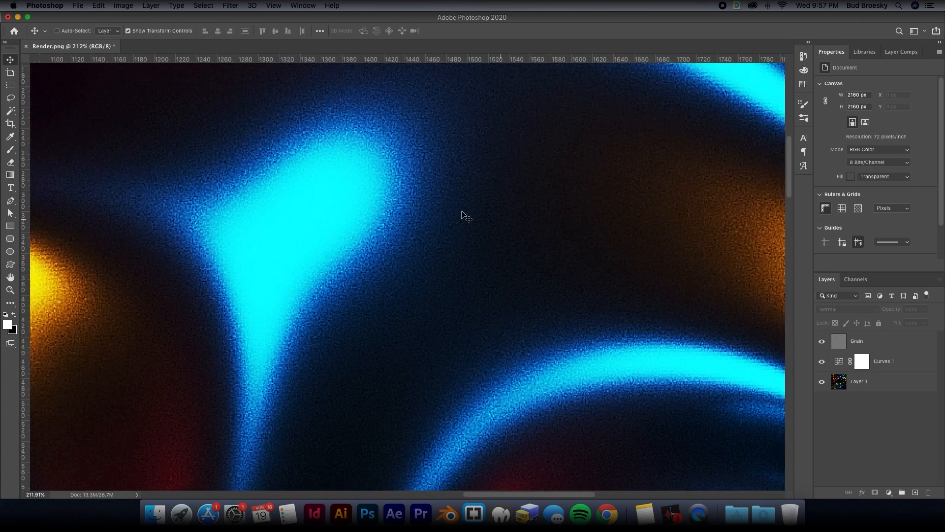
{"action": "left_click", "coordinate": [822, 341]}
{"action": "scroll", "coordinate": [450, 266], "scroll_direction": "down", "scroll_amount": 5, "text": "alt"}
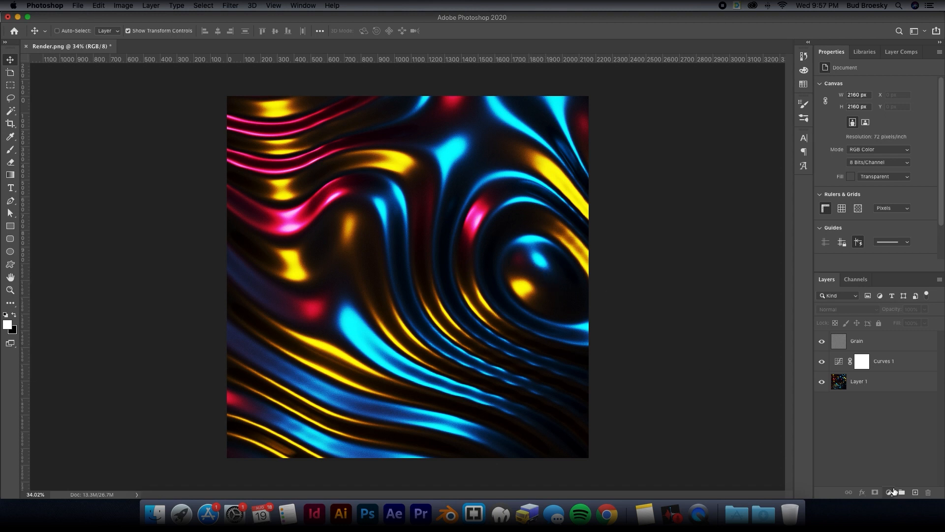
Step: Add a Hue/Saturation adjustment layer between the Grain and Curves 1 layers
{"action": "left_click", "coordinate": [889, 492]}
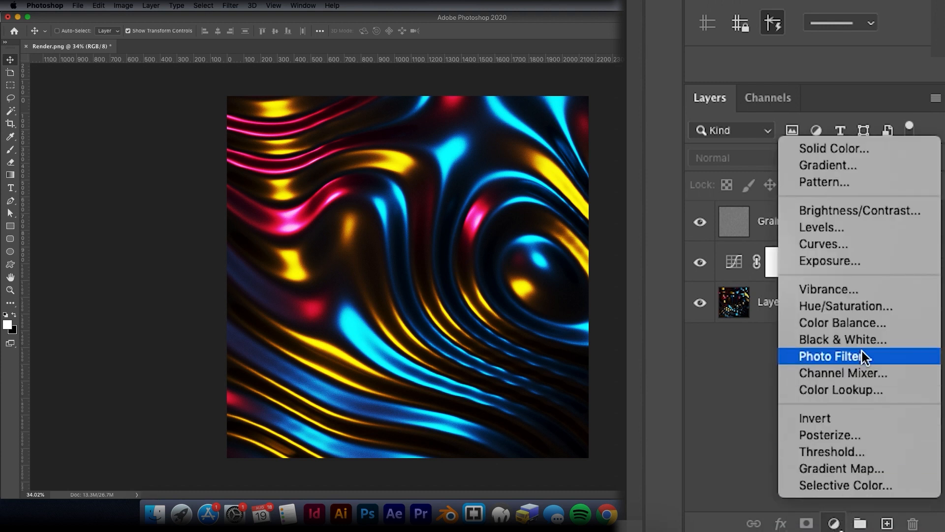
{"action": "left_click", "coordinate": [855, 308]}
{"action": "left_click_drag", "start_coordinate": [827, 264], "coordinate": [832, 204]}
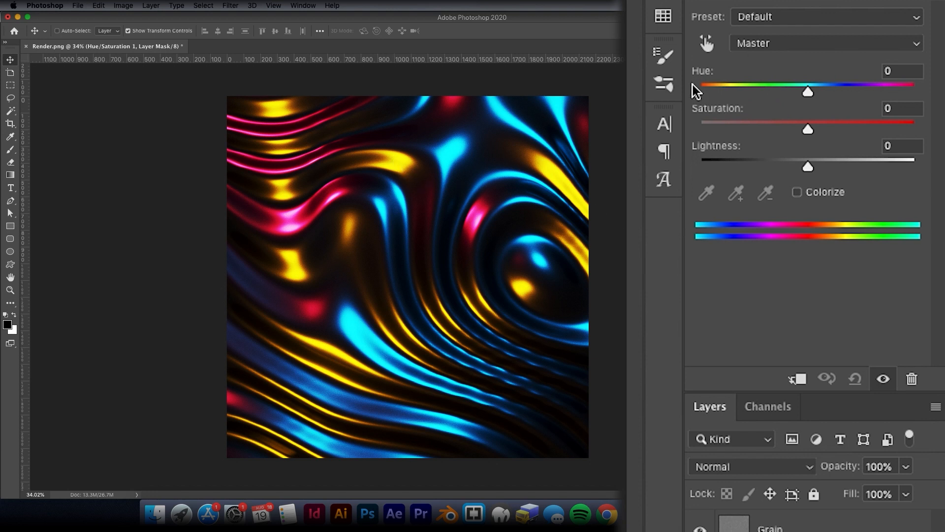
Step: Sample the image's yellow areas for the Hue/Saturation adjustment and shift the Yellows hue to -72
{"action": "left_click", "coordinate": [708, 45]}
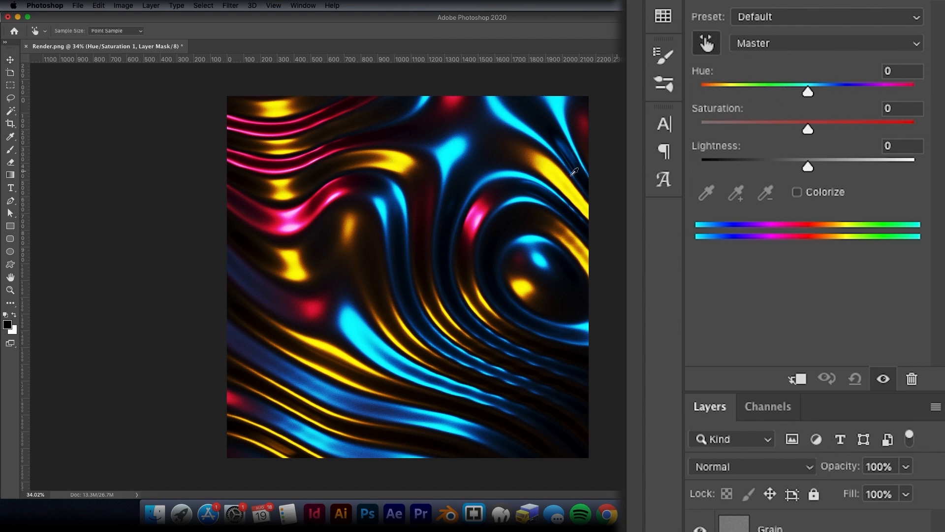
{"action": "left_click", "coordinate": [409, 161]}
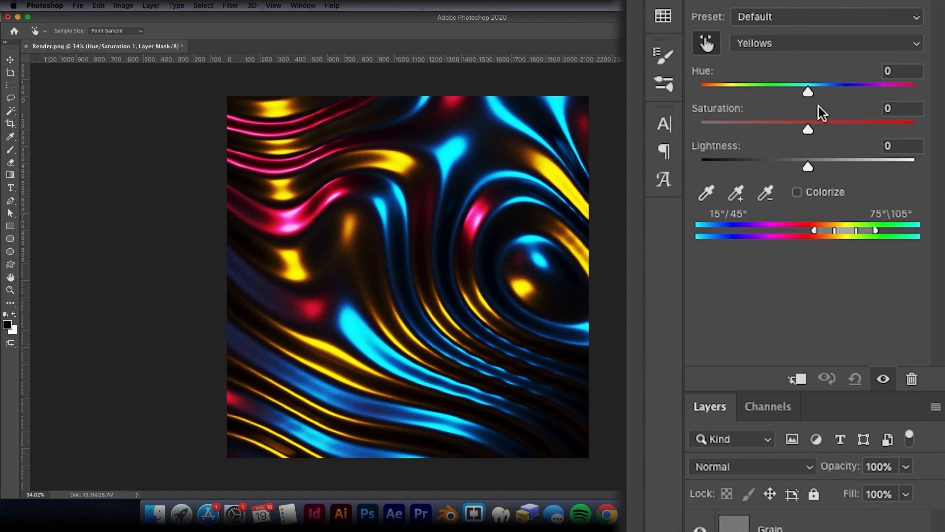
{"action": "left_click_drag", "start_coordinate": [808, 92], "coordinate": [747, 96]}
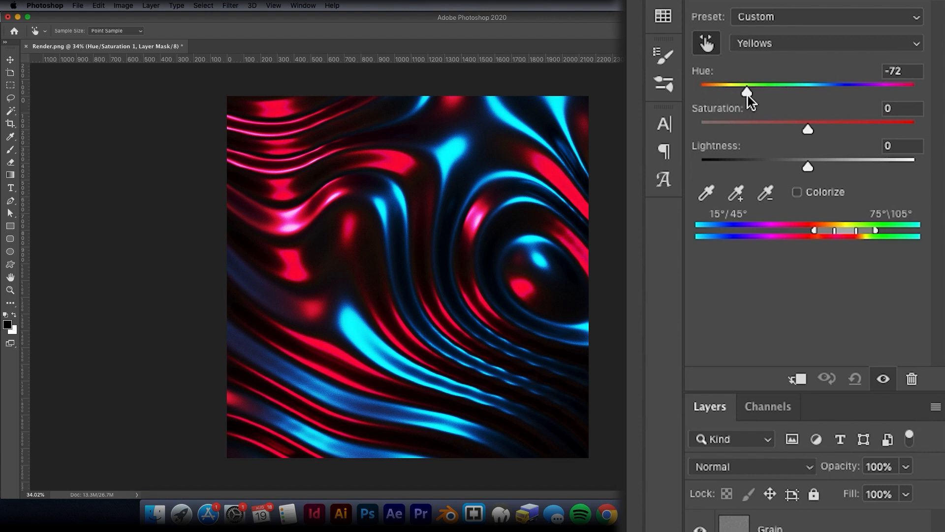
{"action": "left_click", "coordinate": [699, 531]}
{"action": "left_click", "coordinate": [883, 379]}
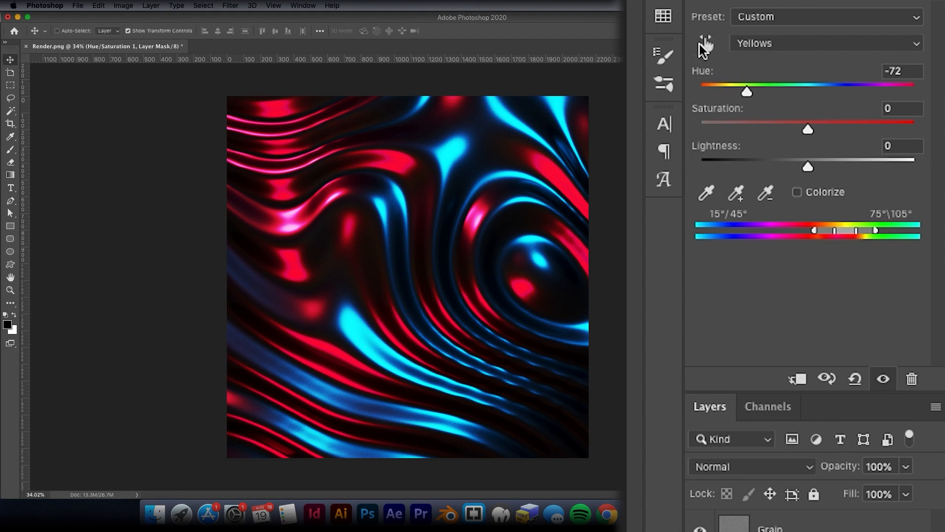
Step: Sample the image's cyan areas and set the Cyans to hue -19, saturation -5 and lightness -6
{"action": "left_click", "coordinate": [455, 150]}
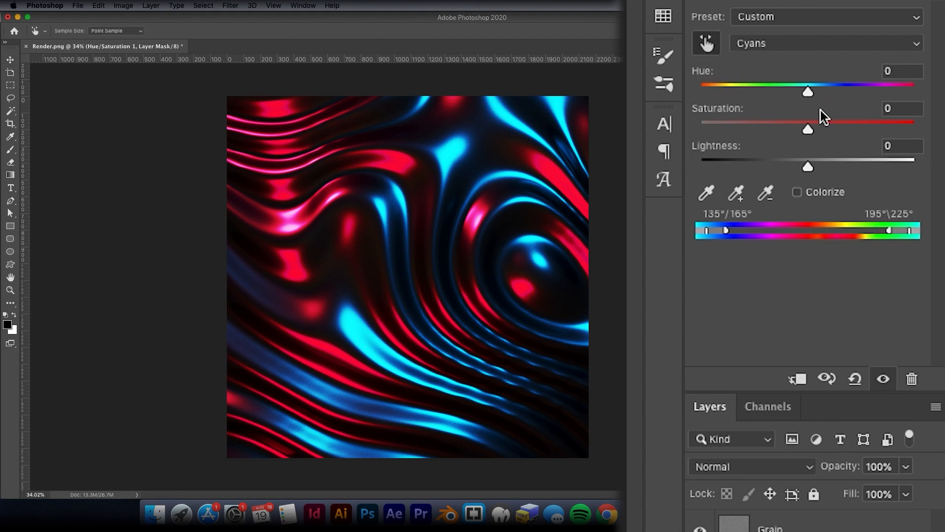
{"action": "left_click_drag", "start_coordinate": [812, 91], "coordinate": [787, 98]}
{"action": "left_click_drag", "start_coordinate": [808, 167], "coordinate": [702, 169]}
{"action": "mouse_move", "coordinate": [808, 129]}
{"action": "left_mouse_down"}
{"action": "mouse_move", "coordinate": [760, 134]}
{"action": "mouse_move", "coordinate": [815, 138]}
{"action": "mouse_move", "coordinate": [802, 136]}
{"action": "left_mouse_up"}
{"action": "left_click_drag", "start_coordinate": [761, 168], "coordinate": [803, 168]}
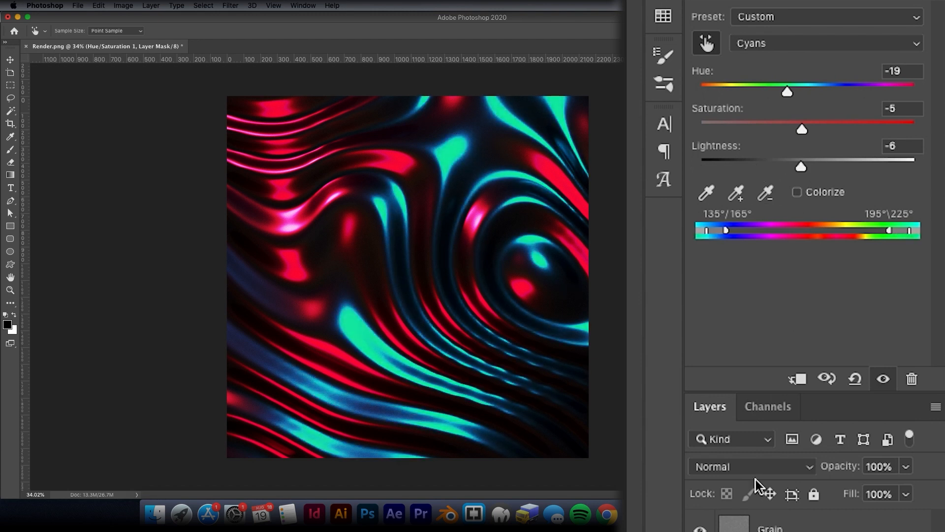
Step: Change the Cyans hue to +54 and saturation to +61
{"action": "key", "text": "backslash"}
{"action": "left_click_drag", "start_coordinate": [788, 92], "coordinate": [824, 93]}
{"action": "left_click_drag", "start_coordinate": [812, 133], "coordinate": [873, 131]}
{"action": "left_click_drag", "start_coordinate": [823, 93], "coordinate": [865, 96]}
Step: Compare the image with and without the Hue/Saturation 1 adjustment
{"action": "left_click", "coordinate": [823, 362]}
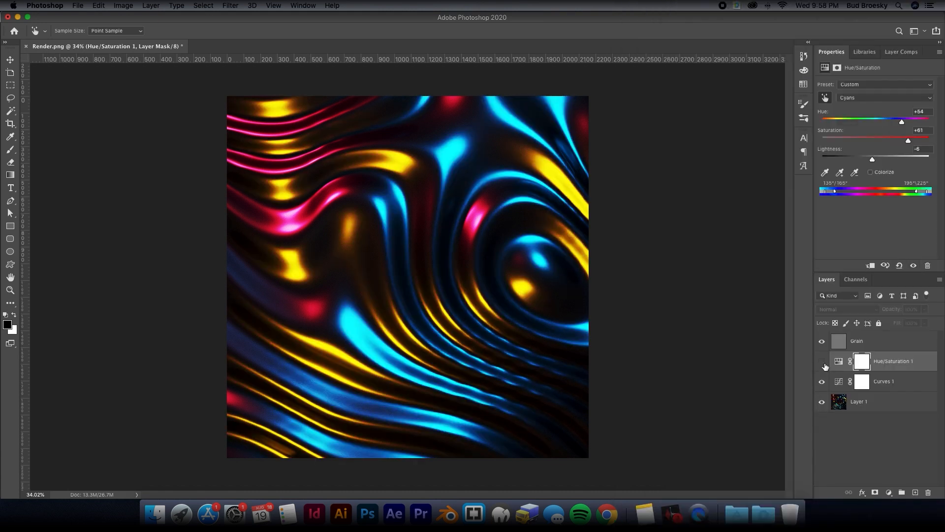
{"action": "left_click", "coordinate": [823, 362]}
{"action": "left_click", "coordinate": [823, 362]}
{"action": "left_click", "coordinate": [823, 362]}
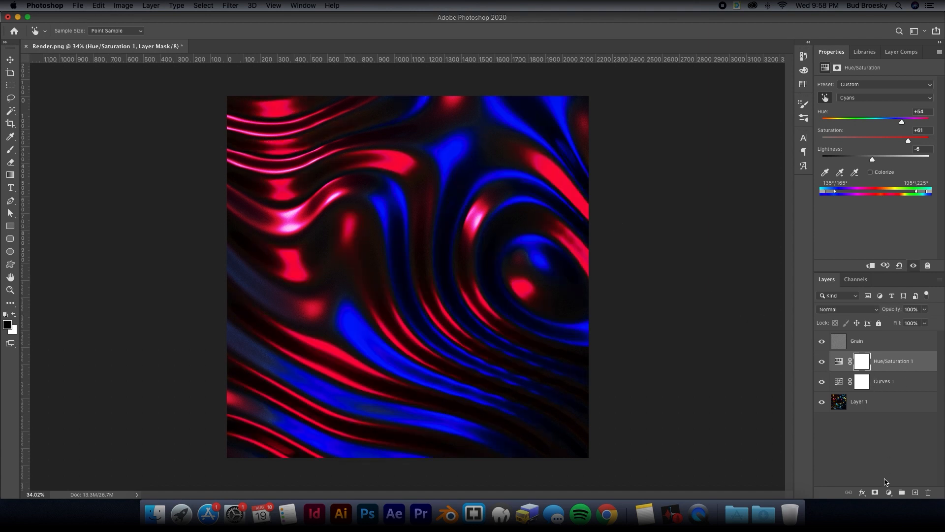
Step: Add a Gradient Map adjustment layer below the Grain layer and delete the Hue/Saturation 1 layer
{"action": "left_click", "coordinate": [889, 493]}
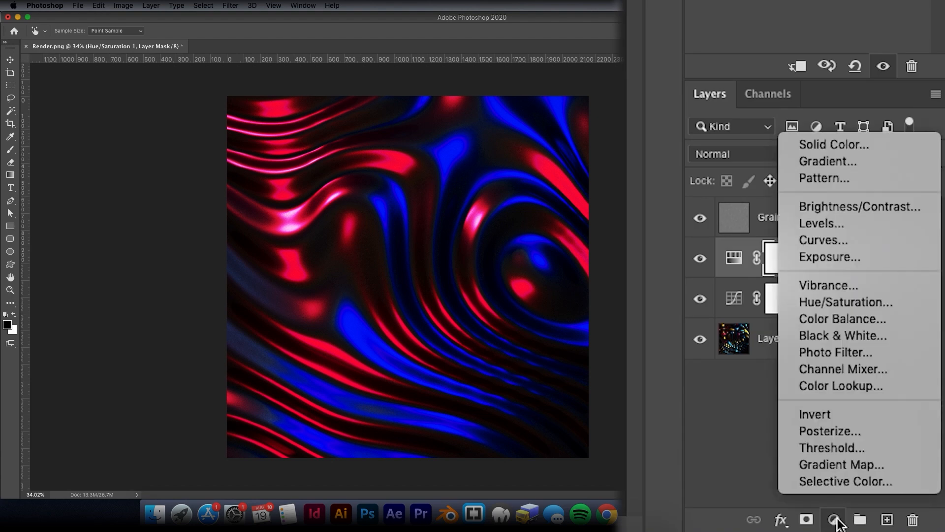
{"action": "left_click", "coordinate": [837, 465]}
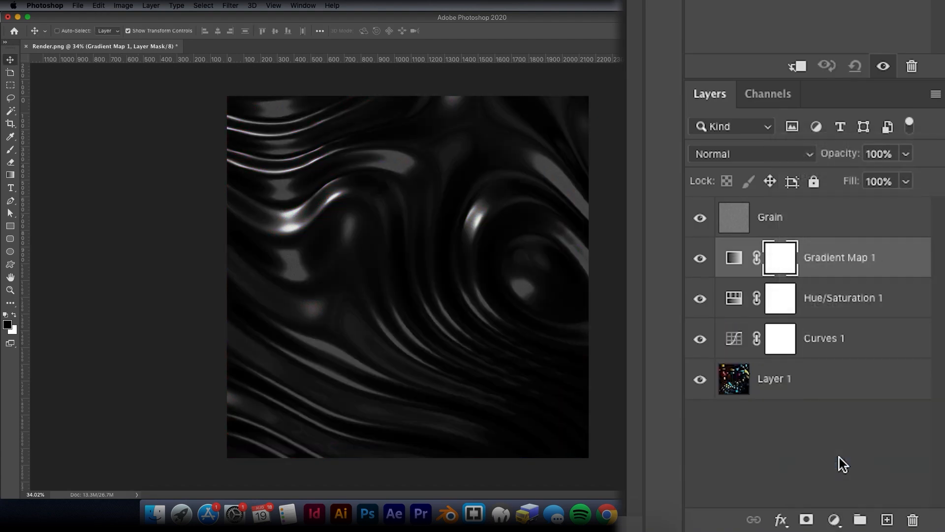
{"action": "left_click", "coordinate": [701, 299]}
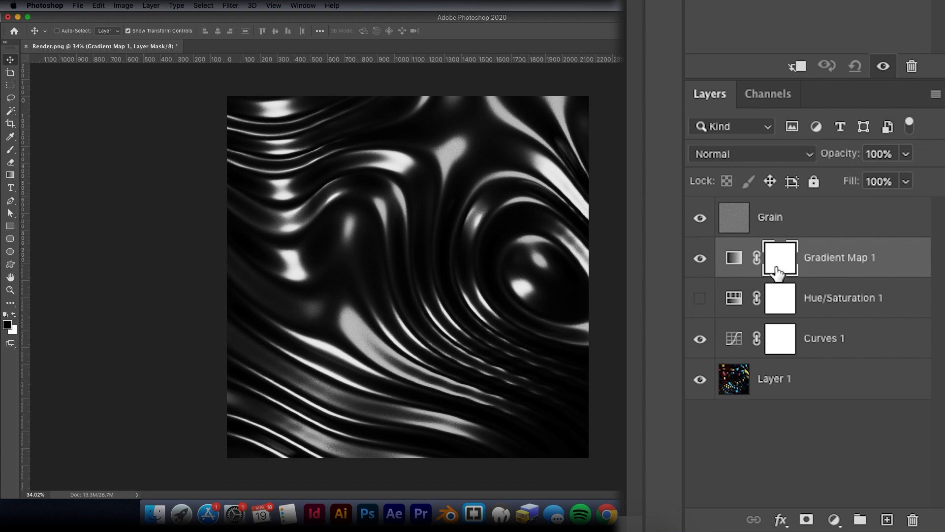
{"action": "left_click", "coordinate": [842, 301]}
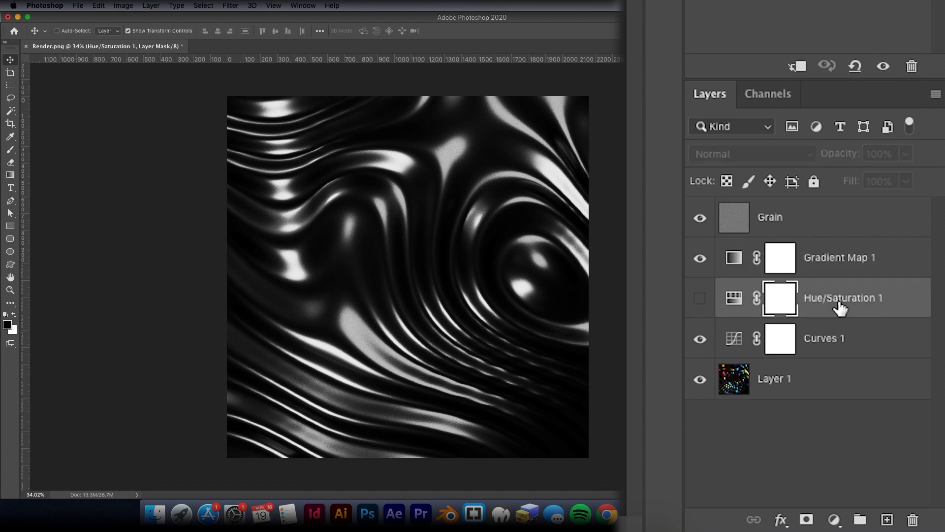
{"action": "left_click", "coordinate": [914, 523]}
{"action": "left_click", "coordinate": [551, 179]}
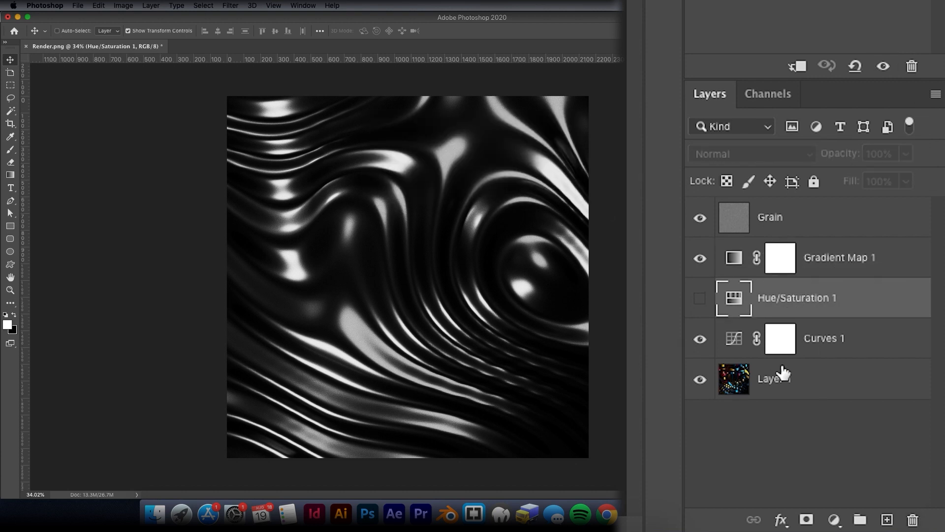
{"action": "left_click", "coordinate": [914, 520]}
{"action": "left_click", "coordinate": [548, 177]}
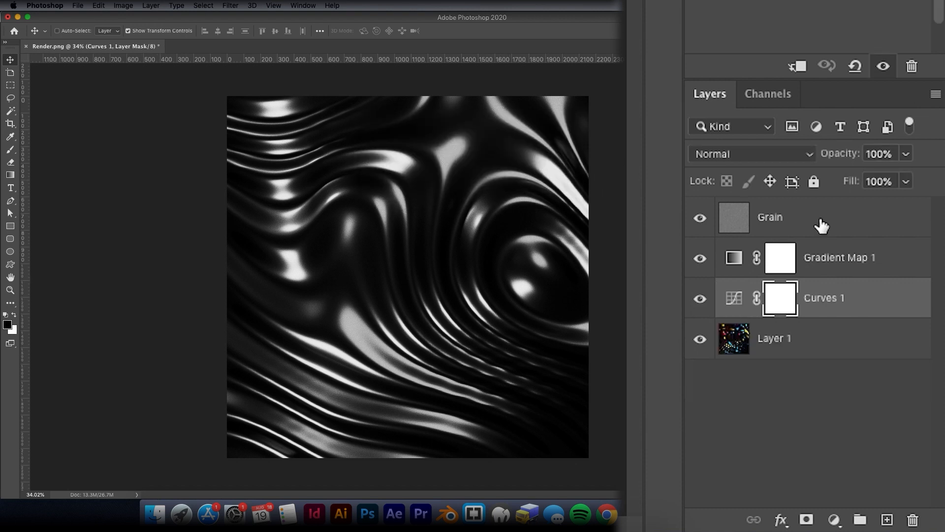
Step: Open the gradient of the Gradient Map 1 layer in the Gradient Editor
{"action": "left_click", "coordinate": [861, 265]}
{"action": "scroll", "coordinate": [755, 116], "scroll_direction": "up", "scroll_amount": 10}
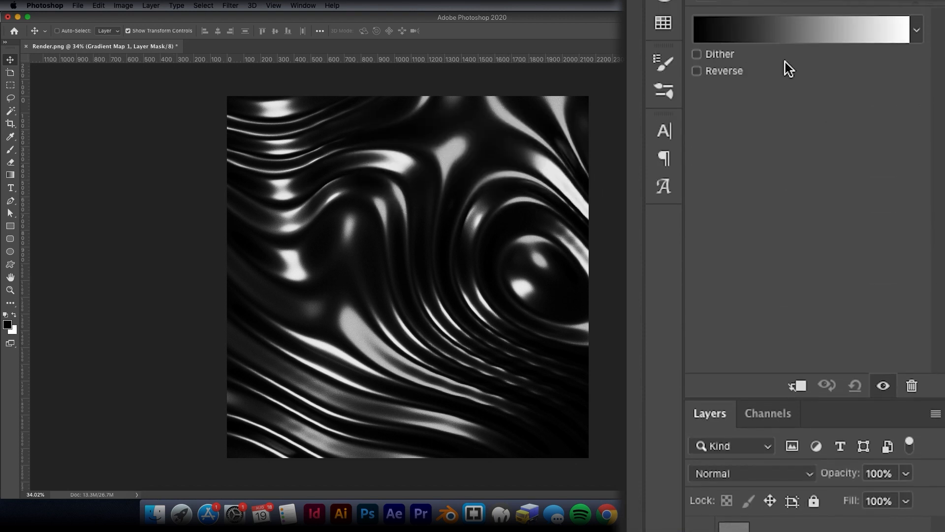
{"action": "left_click", "coordinate": [781, 35]}
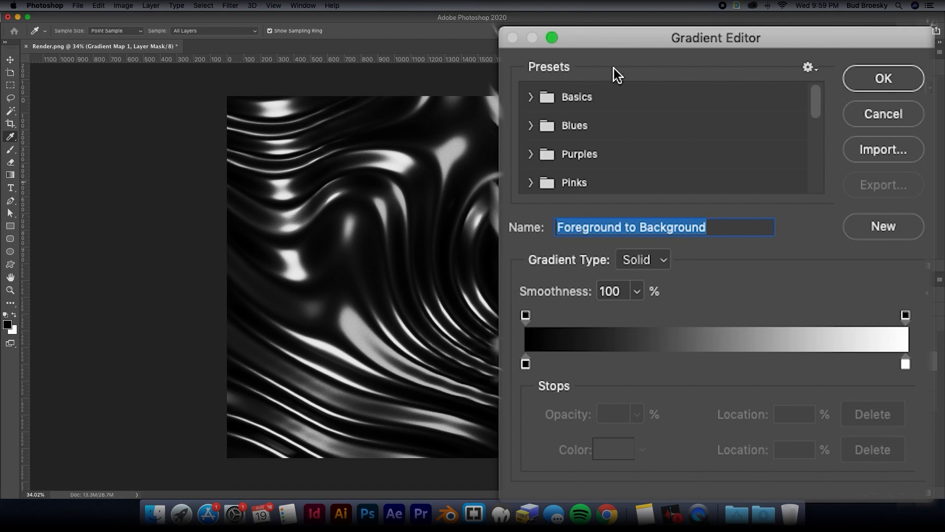
Step: Try several gradient presets from the Greens group on the image, including Green_03, Green_28 and Green_25
{"action": "left_click", "coordinate": [531, 96]}
{"action": "left_click", "coordinate": [531, 96]}
{"action": "scroll", "coordinate": [542, 138], "scroll_direction": "down", "scroll_amount": 1}
{"action": "scroll", "coordinate": [545, 138], "scroll_direction": "down", "scroll_amount": 3}
{"action": "left_click", "coordinate": [531, 147]}
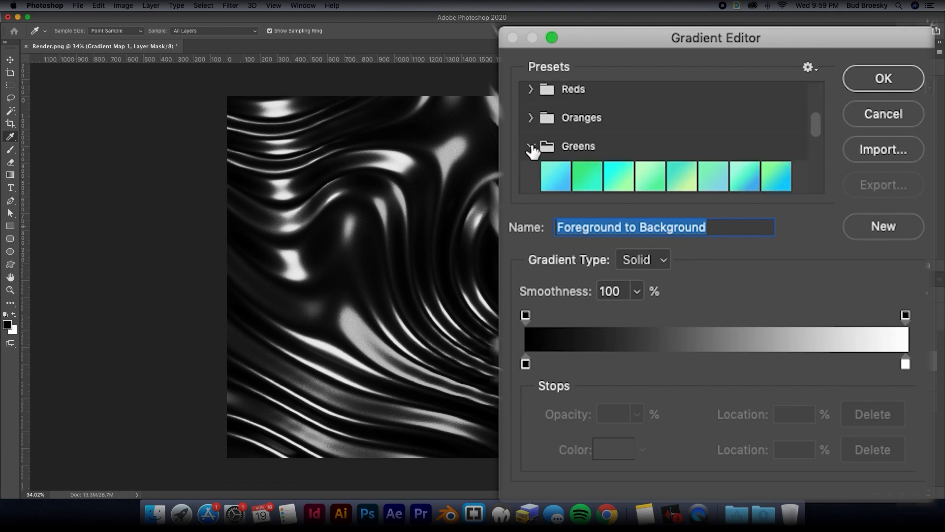
{"action": "left_click", "coordinate": [593, 175]}
{"action": "left_click", "coordinate": [614, 175]}
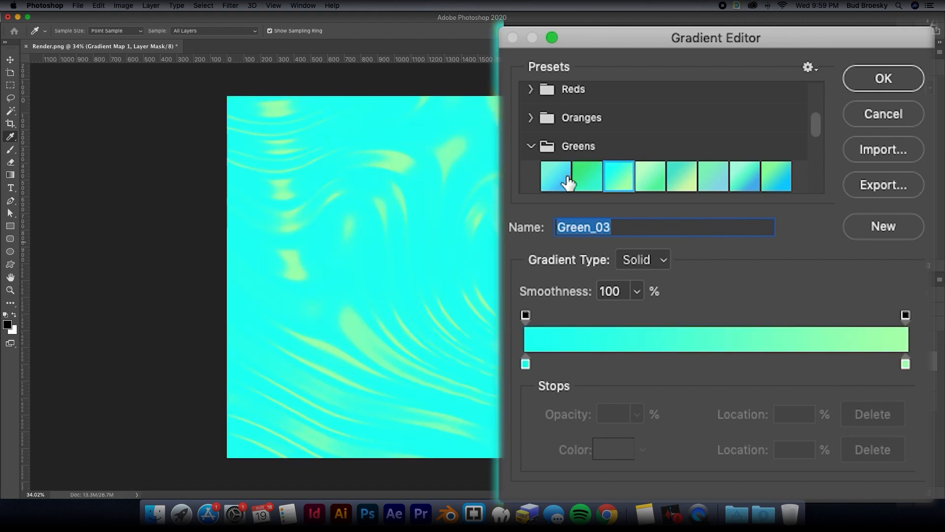
{"action": "left_click", "coordinate": [565, 178]}
{"action": "scroll", "coordinate": [581, 176], "scroll_direction": "down", "scroll_amount": 1}
{"action": "scroll", "coordinate": [591, 176], "scroll_direction": "down", "scroll_amount": 1}
{"action": "left_click", "coordinate": [557, 135]}
{"action": "scroll", "coordinate": [593, 145], "scroll_direction": "down", "scroll_amount": 2}
{"action": "left_click", "coordinate": [612, 164]}
{"action": "left_click", "coordinate": [709, 162]}
{"action": "left_click", "coordinate": [661, 162]}
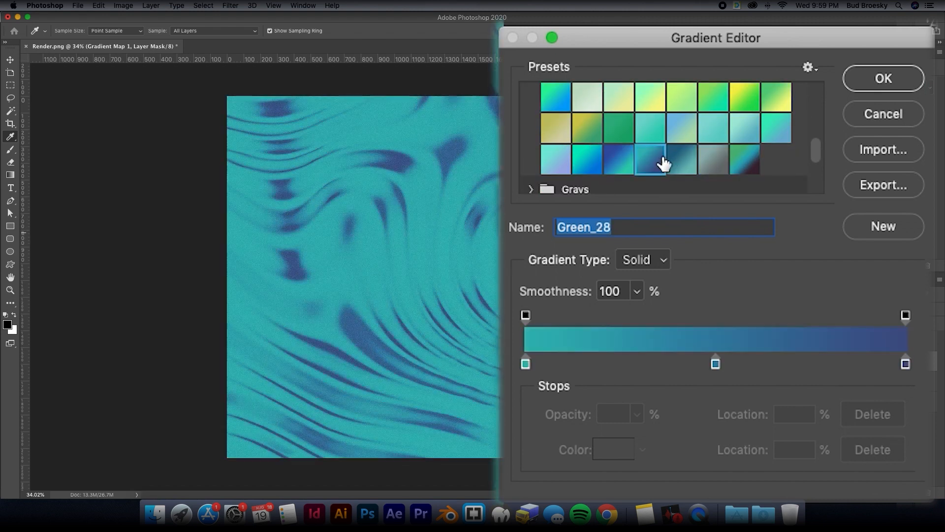
{"action": "left_click", "coordinate": [619, 160]}
{"action": "left_click", "coordinate": [559, 157]}
Step: Restore the Foreground to Background preset from the Basics group
{"action": "scroll", "coordinate": [566, 154], "scroll_direction": "up", "scroll_amount": 10}
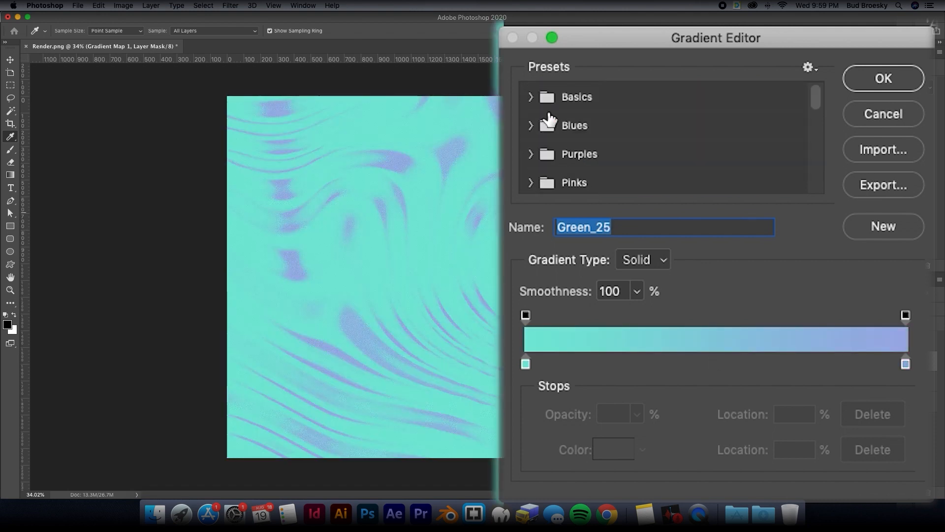
{"action": "left_click", "coordinate": [531, 97]}
{"action": "left_click", "coordinate": [556, 127]}
{"action": "left_click", "coordinate": [531, 96]}
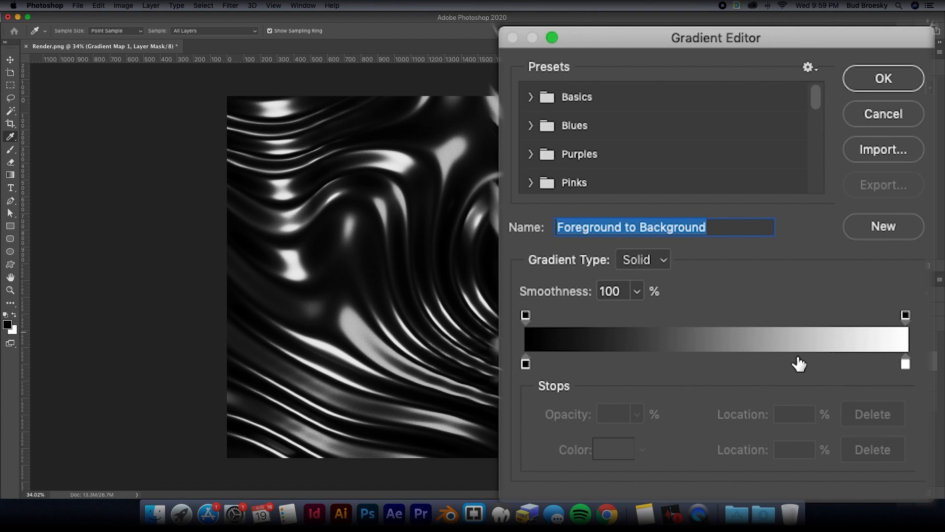
Step: Add a color stop at 53% on the black-to-white gradient and make it pure red
{"action": "left_click", "coordinate": [684, 364]}
{"action": "left_click_drag", "start_coordinate": [680, 367], "coordinate": [725, 365]}
{"action": "double_click", "coordinate": [726, 364]}
{"action": "left_click", "coordinate": [893, 293]}
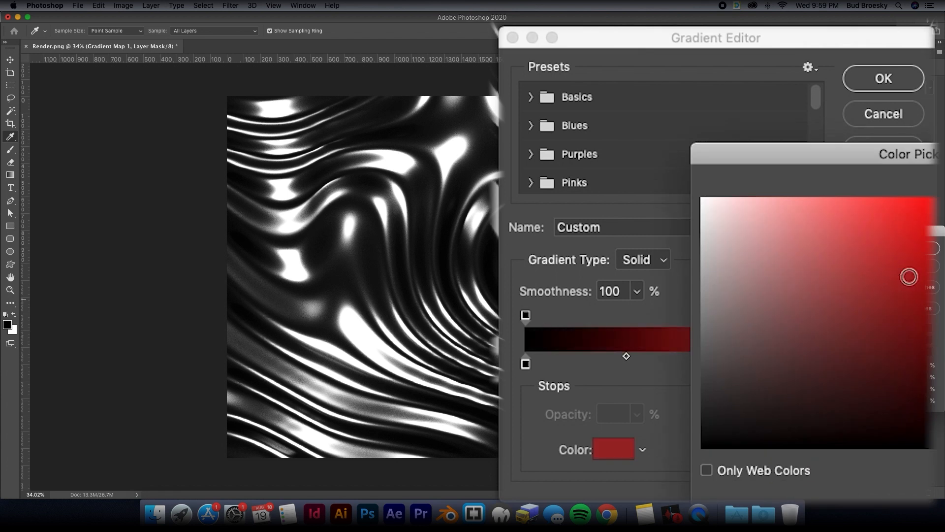
{"action": "left_click_drag", "start_coordinate": [892, 292], "coordinate": [944, 197]}
{"action": "key", "text": "Return"}
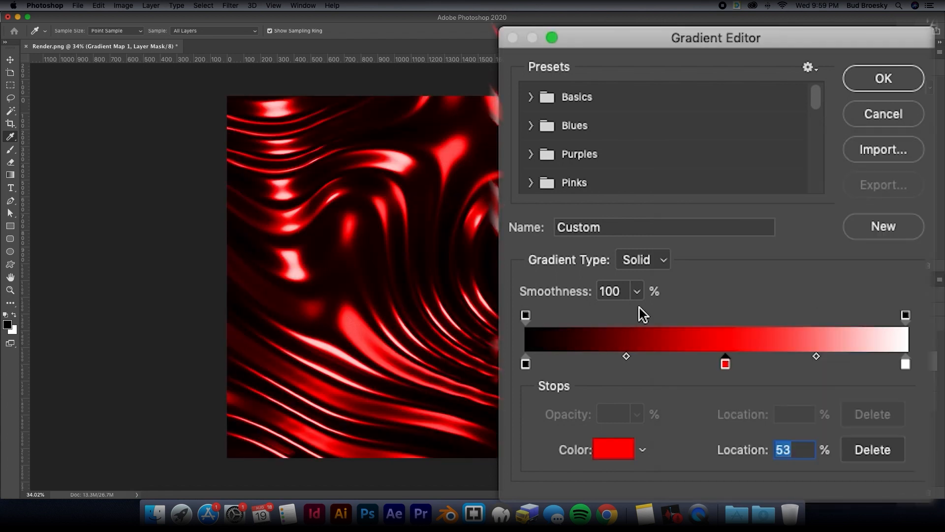
Step: Add a blue color stop at 62% beside the red one and apply the gradient
{"action": "mouse_move", "coordinate": [526, 364]}
{"action": "left_mouse_down"}
{"action": "mouse_move", "coordinate": [575, 363]}
{"action": "mouse_move", "coordinate": [525, 364]}
{"action": "left_mouse_up"}
{"action": "left_click_drag", "start_coordinate": [726, 364], "coordinate": [763, 365]}
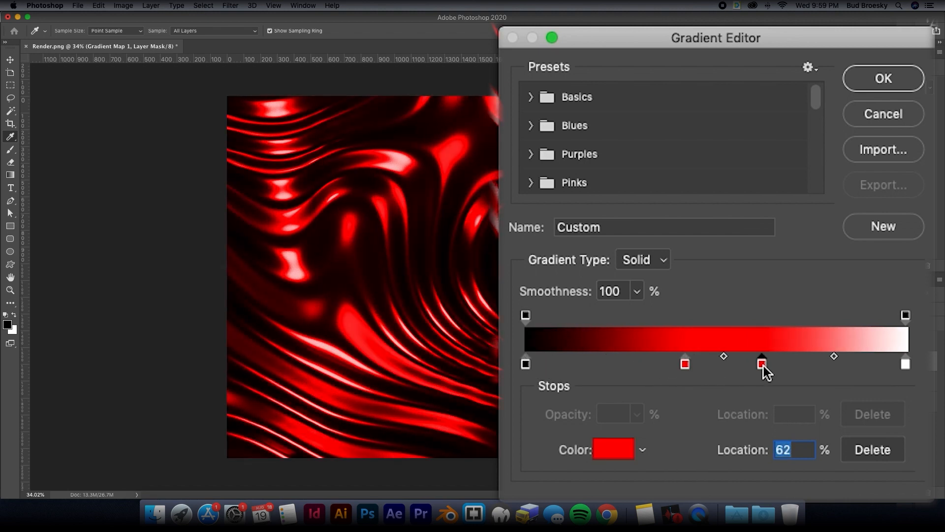
{"action": "double_click", "coordinate": [763, 364]}
{"action": "mouse_move", "coordinate": [929, 291]}
{"action": "left_mouse_down"}
{"action": "mouse_move", "coordinate": [901, 197]}
{"action": "mouse_move", "coordinate": [869, 202]}
{"action": "mouse_move", "coordinate": [930, 239]}
{"action": "mouse_move", "coordinate": [892, 200]}
{"action": "left_mouse_up"}
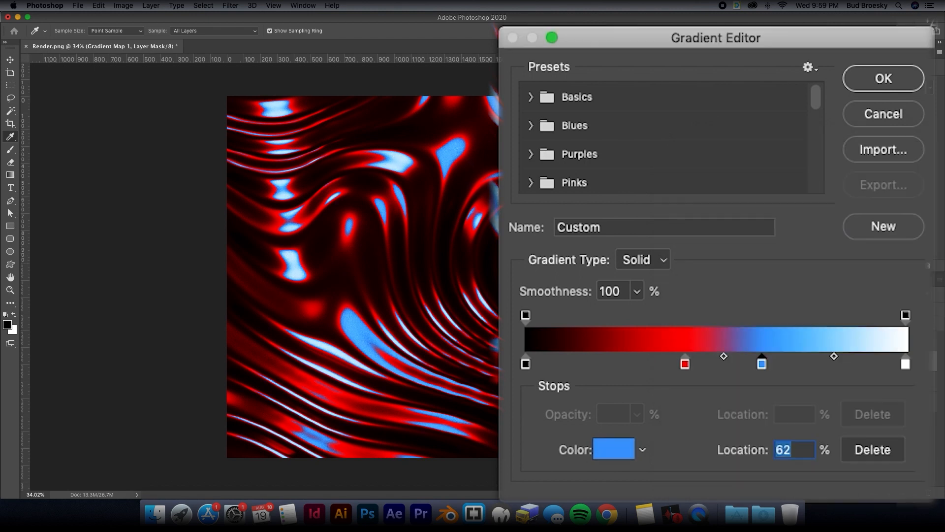
{"action": "left_click", "coordinate": [893, 81]}
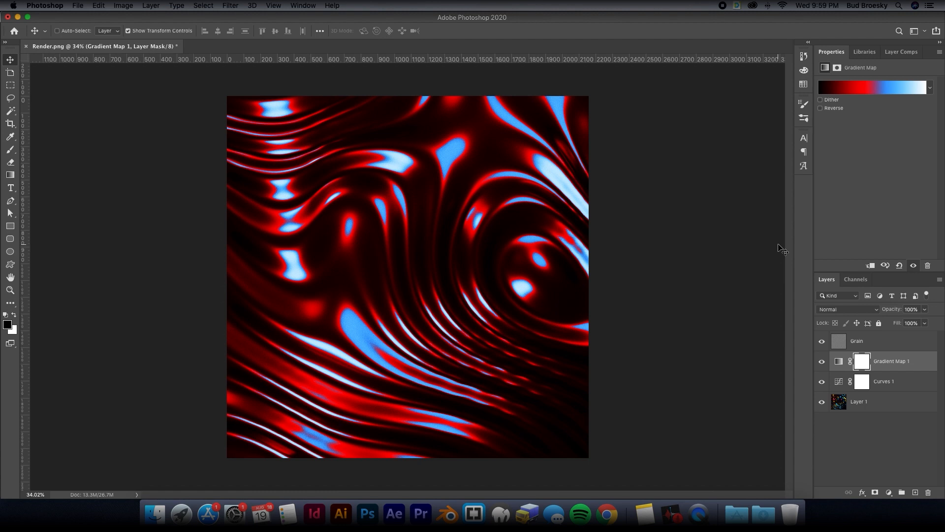
Step: Reopen the gradient for editing and recolor its white end stop to light red (ff4040)
{"action": "left_click", "coordinate": [883, 83]}
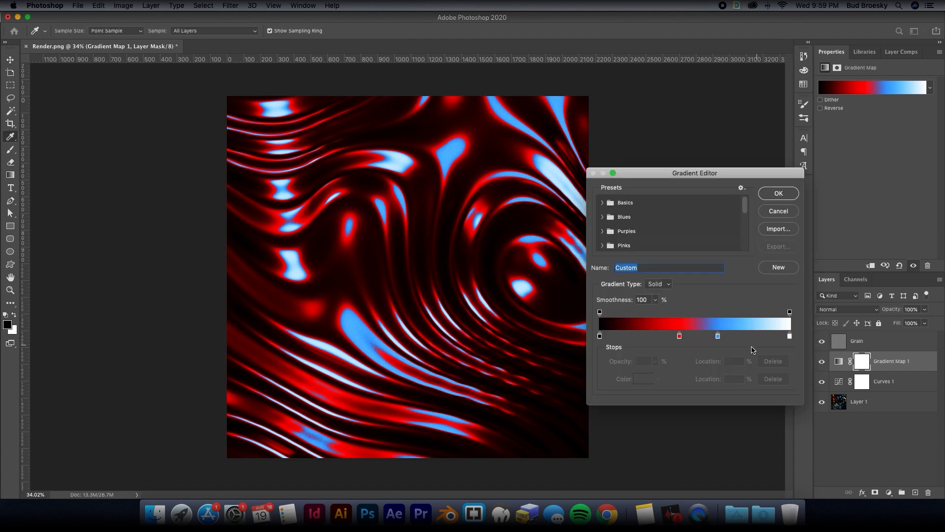
{"action": "left_click_drag", "start_coordinate": [734, 338], "coordinate": [772, 337]}
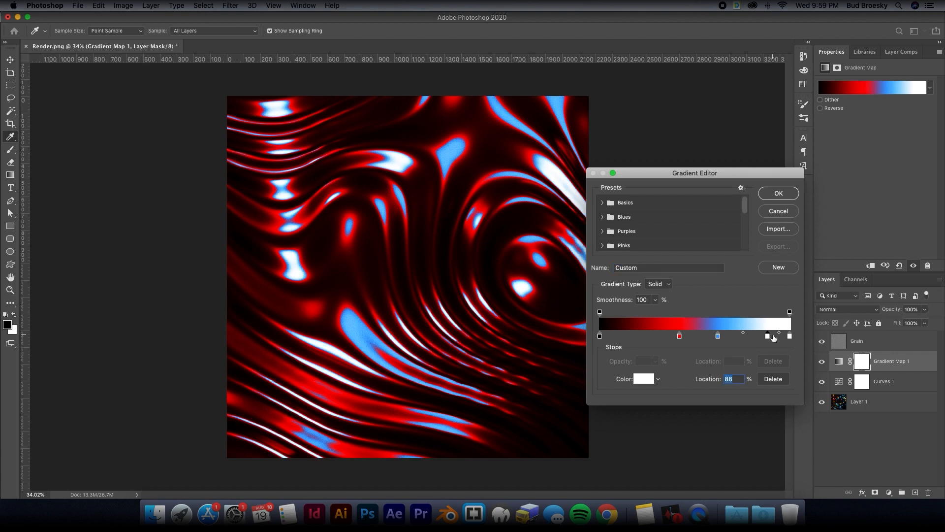
{"action": "double_click", "coordinate": [768, 337]}
{"action": "mouse_move", "coordinate": [747, 279]}
{"action": "left_mouse_down"}
{"action": "mouse_move", "coordinate": [728, 261]}
{"action": "mouse_move", "coordinate": [788, 243]}
{"action": "left_mouse_up"}
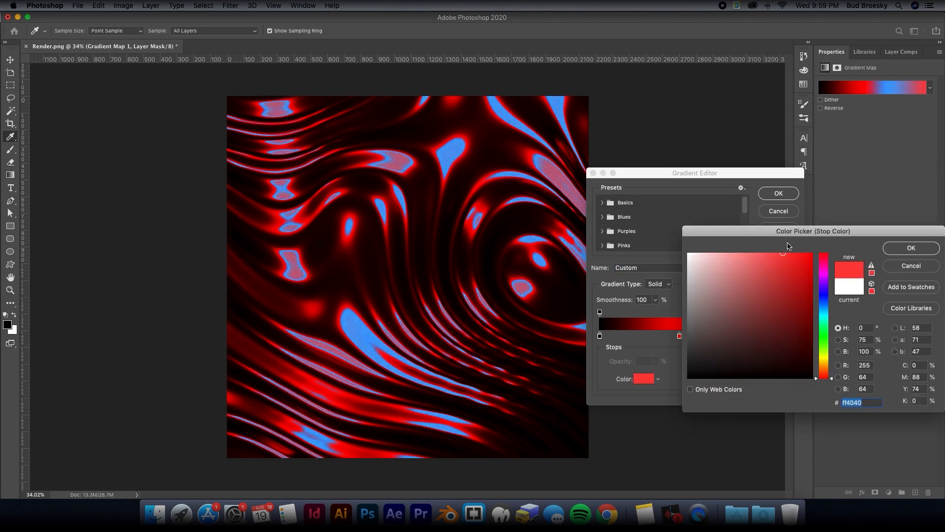
{"action": "left_click", "coordinate": [912, 248]}
Step: Add a dark navy color stop between the black and red stops of the gradient
{"action": "left_click", "coordinate": [646, 337]}
{"action": "double_click", "coordinate": [646, 337]}
{"action": "left_click", "coordinate": [823, 299]}
{"action": "left_click", "coordinate": [795, 320]}
{"action": "left_click", "coordinate": [912, 249]}
Step: Remove the middle red and blue color stops and move the navy stop to 39%
{"action": "left_click_drag", "start_coordinate": [680, 338], "coordinate": [692, 338]}
{"action": "left_click_drag", "start_coordinate": [645, 337], "coordinate": [634, 339]}
{"action": "left_click_drag", "start_coordinate": [692, 339], "coordinate": [680, 339]}
{"action": "left_click_drag", "start_coordinate": [719, 338], "coordinate": [719, 367]}
{"action": "left_click_drag", "start_coordinate": [680, 338], "coordinate": [678, 367]}
{"action": "left_click_drag", "start_coordinate": [635, 338], "coordinate": [675, 340]}
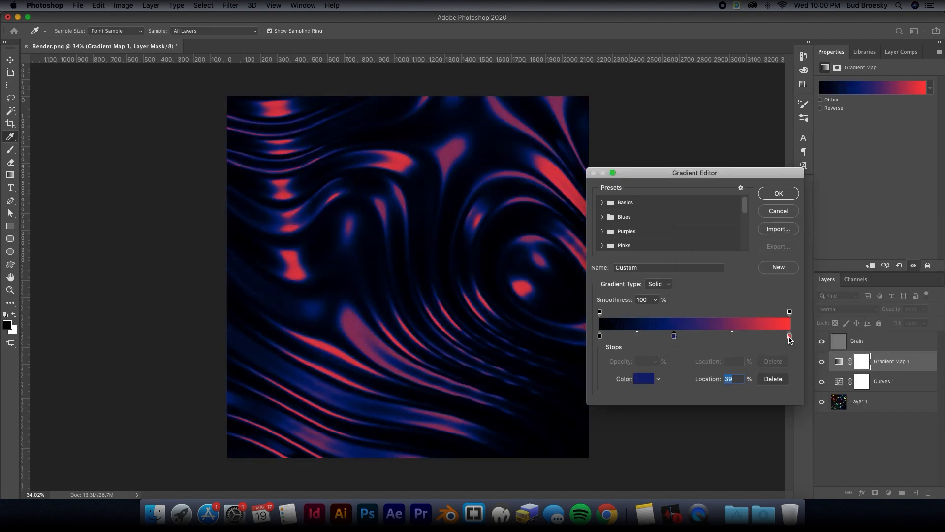
Step: Recolor the gradient's red end stop to a pinkish coral
{"action": "double_click", "coordinate": [789, 337]}
{"action": "left_click_drag", "start_coordinate": [774, 318], "coordinate": [775, 292]}
{"action": "left_click_drag", "start_coordinate": [826, 377], "coordinate": [828, 283]}
{"action": "left_click", "coordinate": [912, 248]}
Step: Add a purple color stop between navy and coral, and move the navy stop to 27%
{"action": "double_click", "coordinate": [728, 339]}
{"action": "left_click", "coordinate": [911, 248]}
{"action": "left_click_drag", "start_coordinate": [674, 336], "coordinate": [650, 337]}
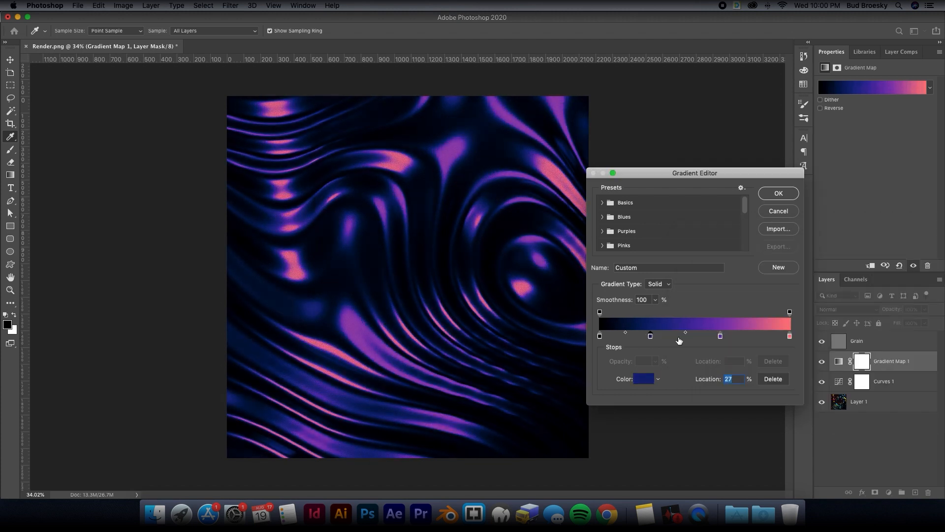
Step: Move the purple stop closer to the navy one, give the gradient a white end stop at 100%, and apply it
{"action": "left_click_drag", "start_coordinate": [722, 337], "coordinate": [704, 338]}
{"action": "double_click", "coordinate": [792, 338]}
{"action": "left_click_drag", "start_coordinate": [749, 261], "coordinate": [693, 255]}
{"action": "left_click", "coordinate": [911, 249]}
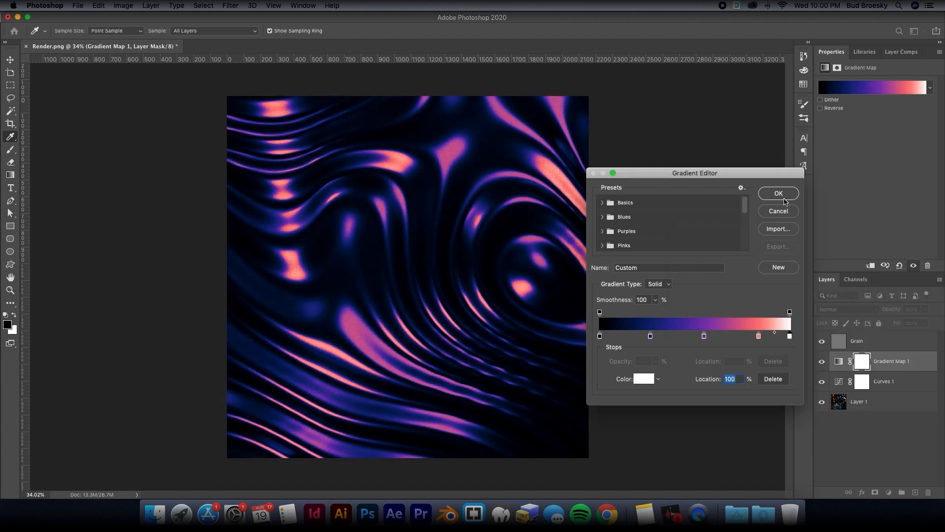
{"action": "left_click", "coordinate": [778, 193]}
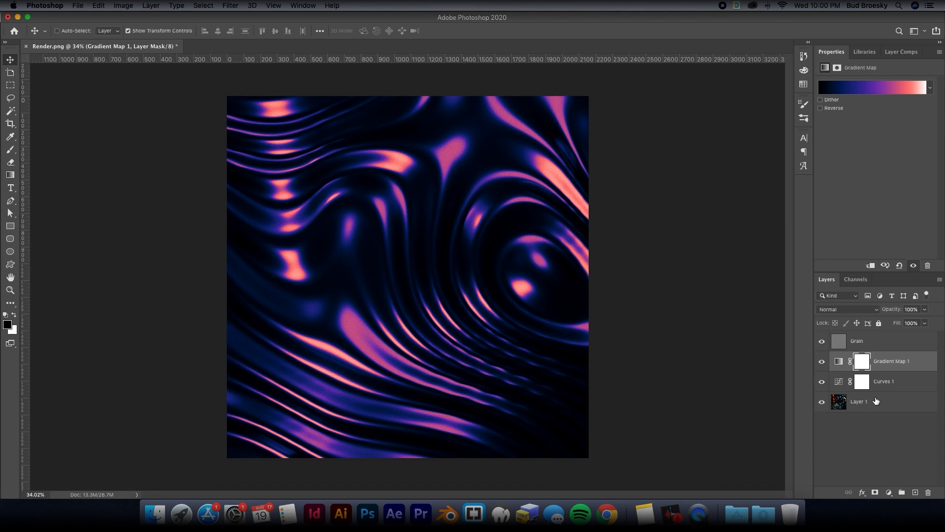
Step: Review the custom gradient in the Gradient Editor and compare the image with and without the Gradient Map 1 layer
{"action": "left_click", "coordinate": [885, 90]}
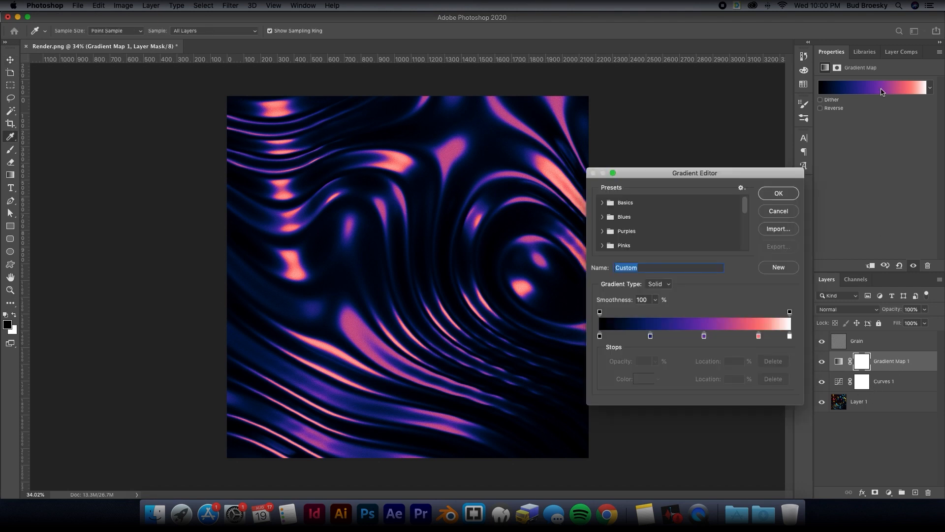
{"action": "left_click", "coordinate": [789, 196]}
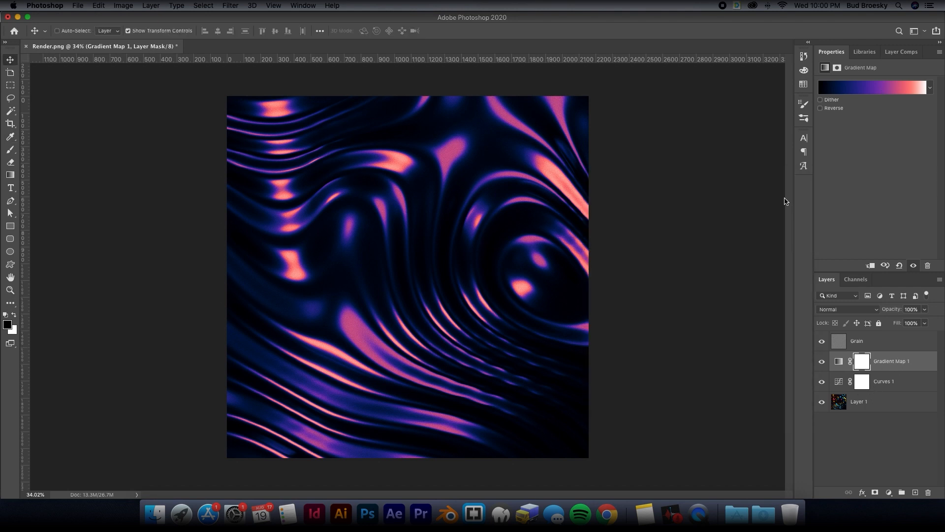
{"action": "left_click", "coordinate": [821, 363]}
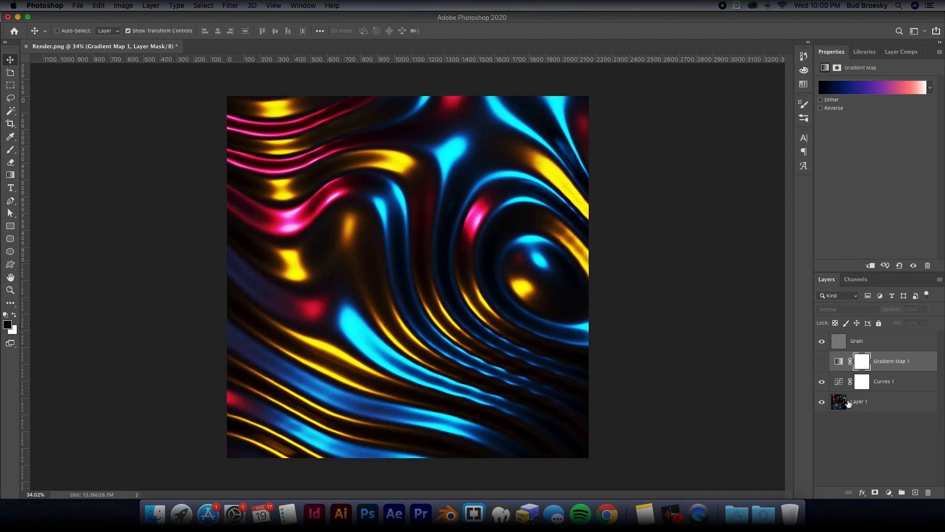
{"action": "left_click", "coordinate": [822, 362]}
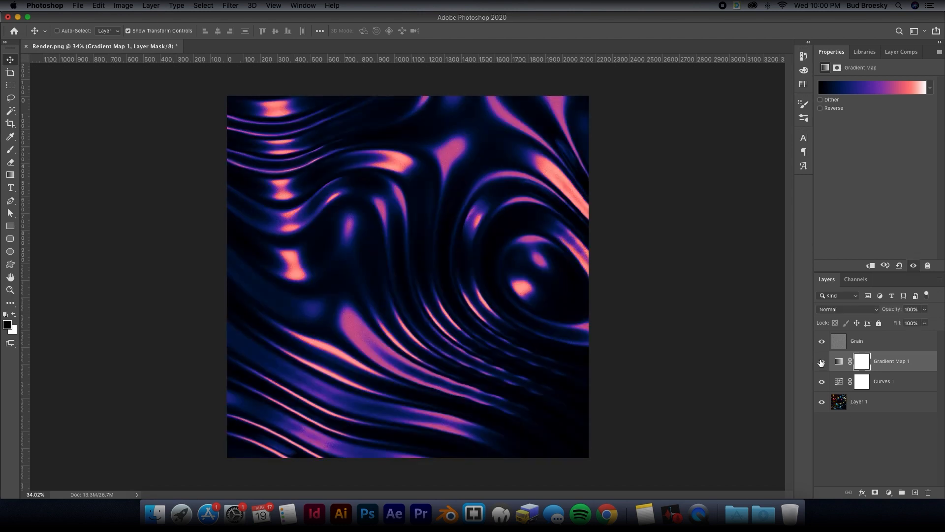